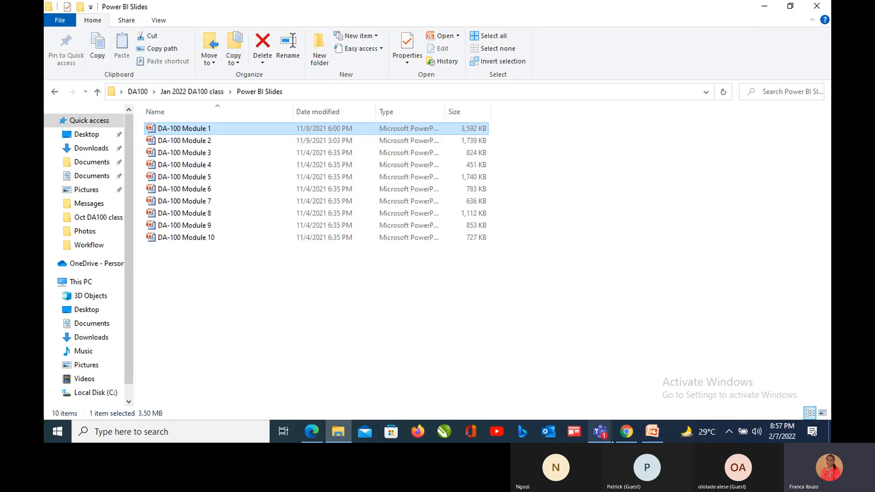
mouse_move(713, 436)
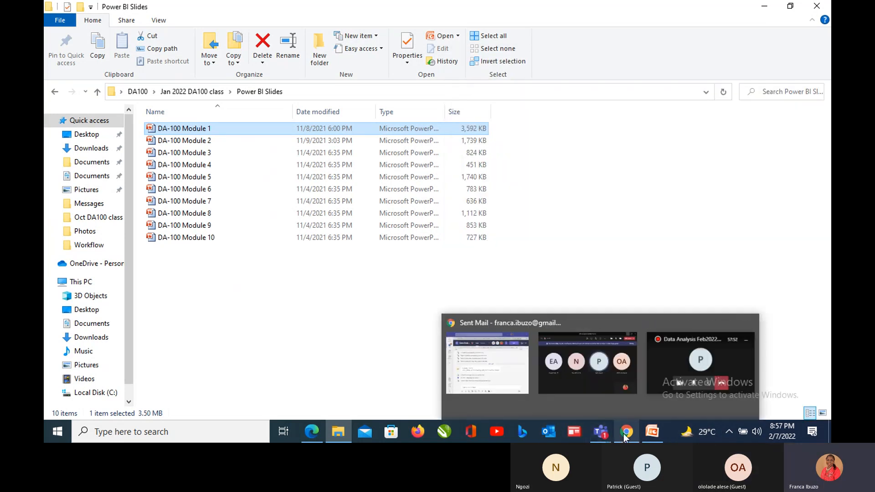
click(625, 437)
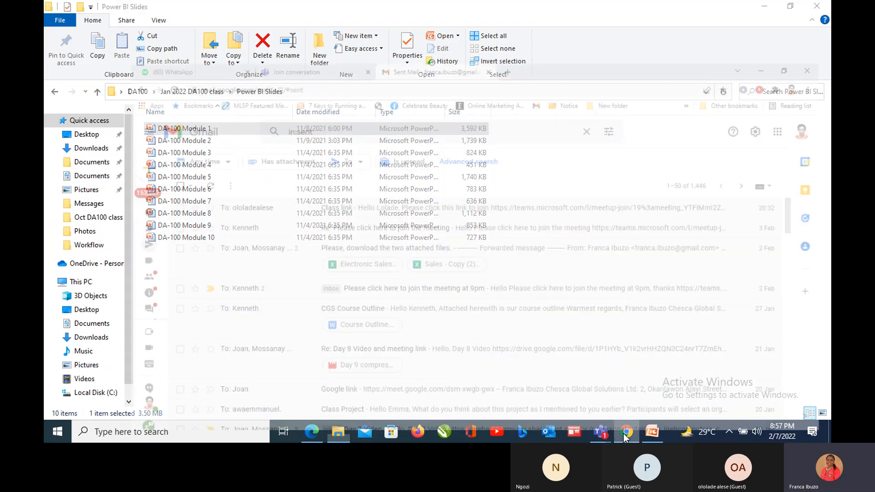
click(764, 14)
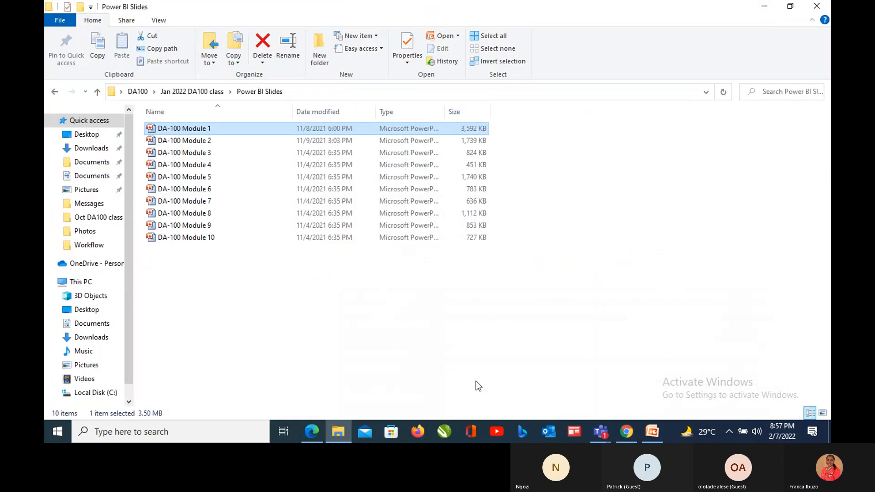
- Open the DA-100 Module 2 presentation and start the slide show from its second slide
double_click(180, 141)
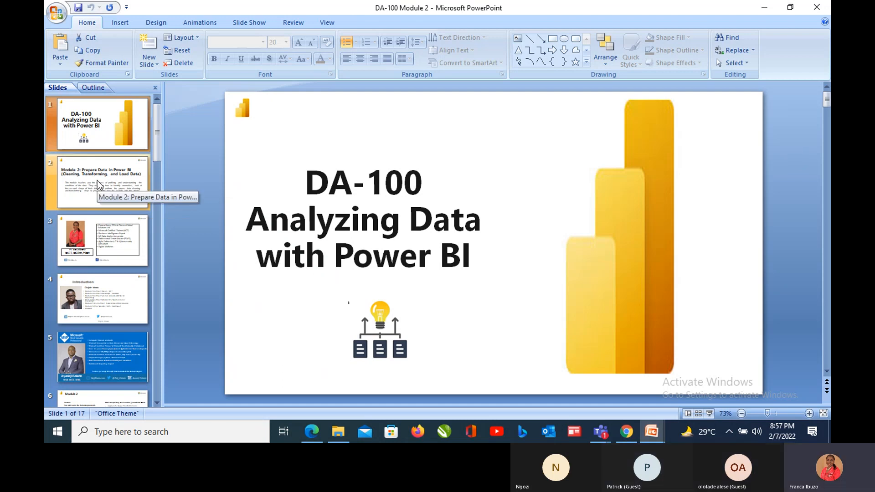
click(102, 200)
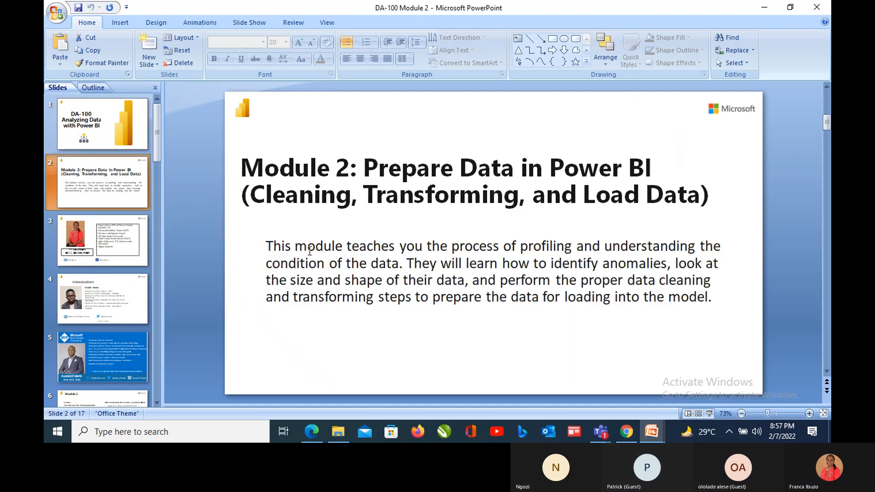
click(709, 413)
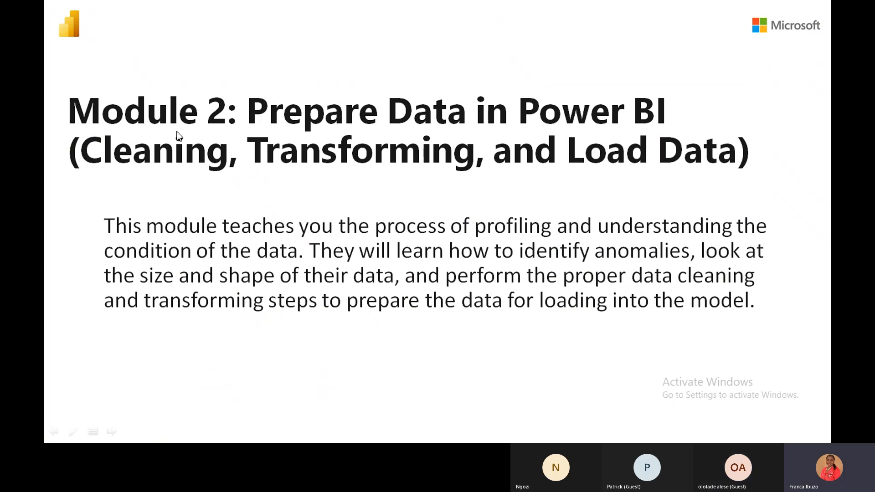
- End the slide show and minimize the presentation and the Power BI Slides folder to reveal the desktop
key(Escape)
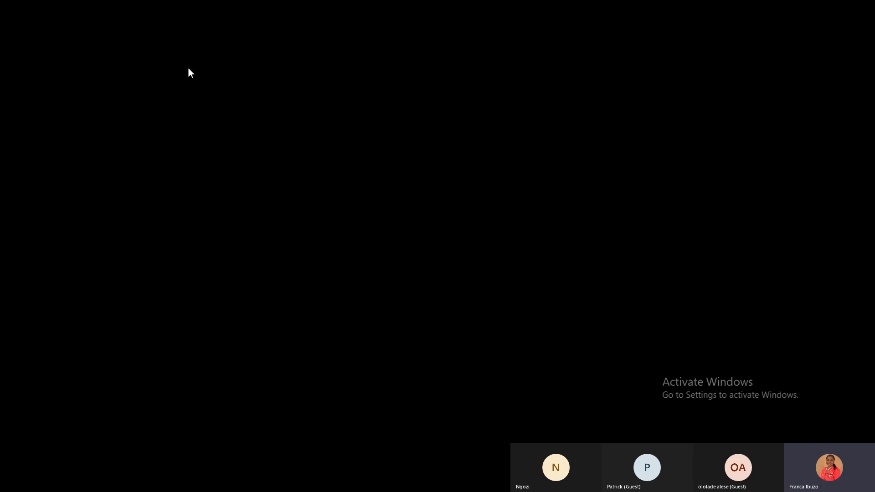
click(759, 6)
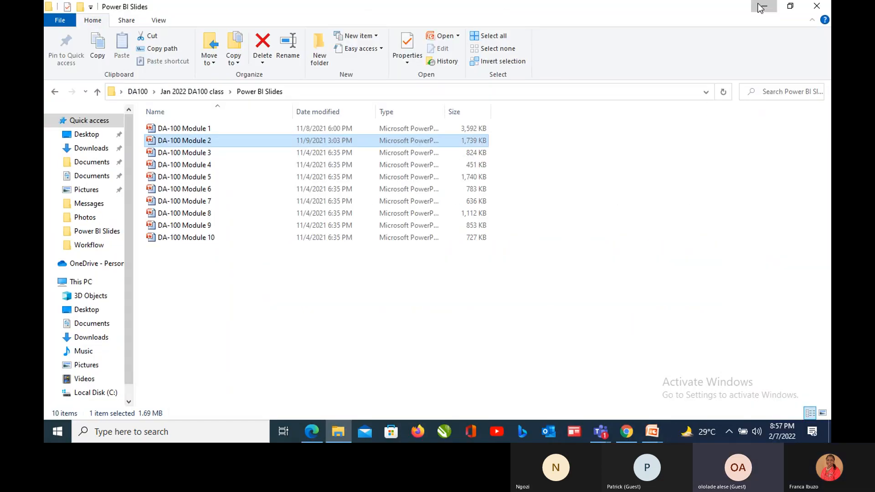
click(759, 6)
click(604, 51)
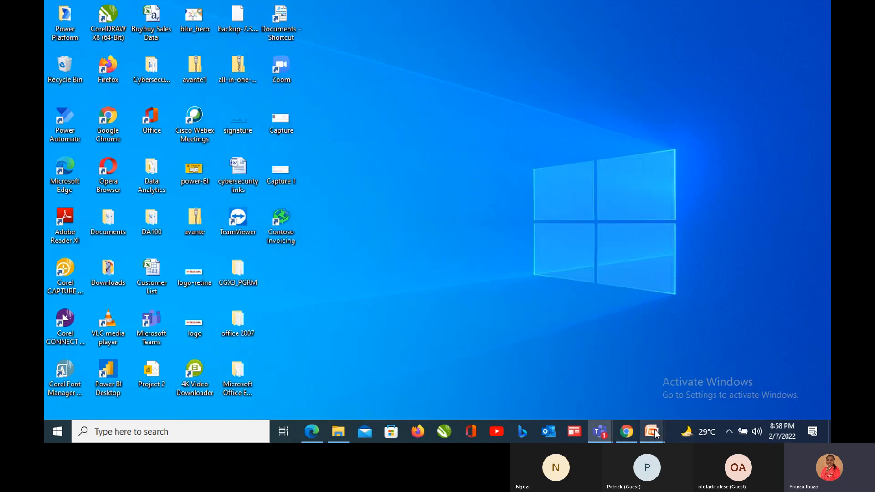
mouse_move(632, 437)
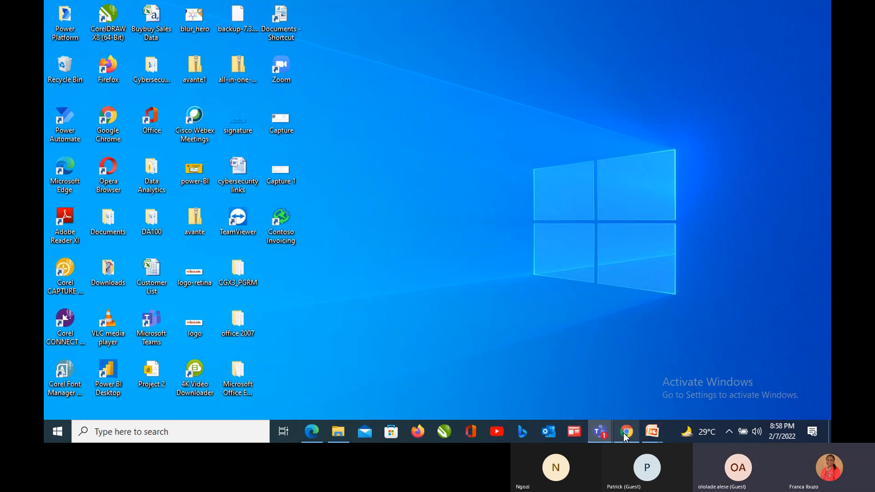
click(613, 400)
click(619, 433)
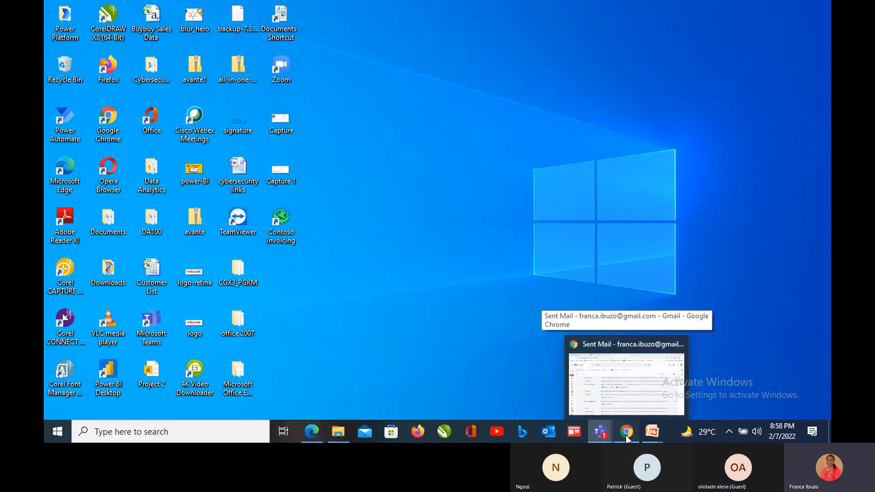
click(625, 436)
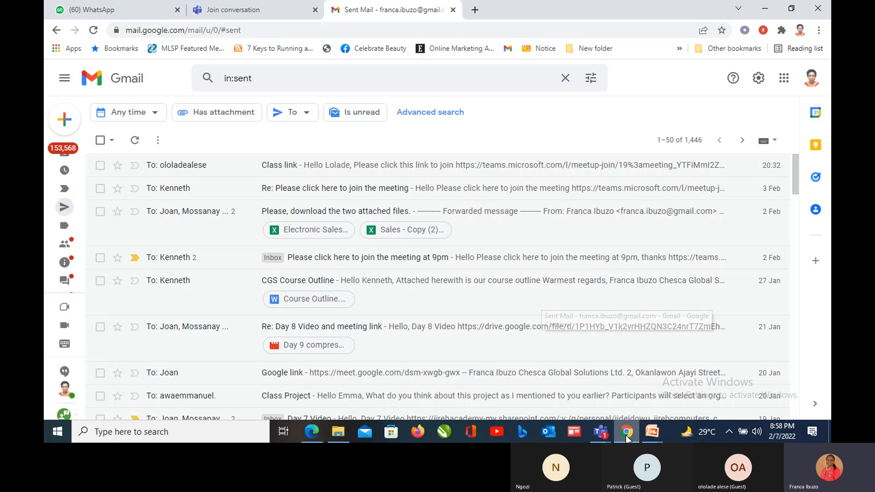
click(765, 8)
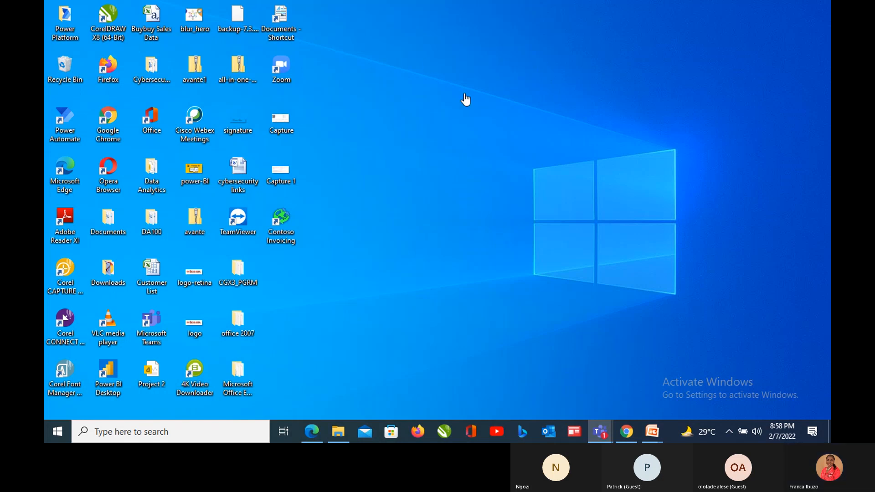
right_click(456, 76)
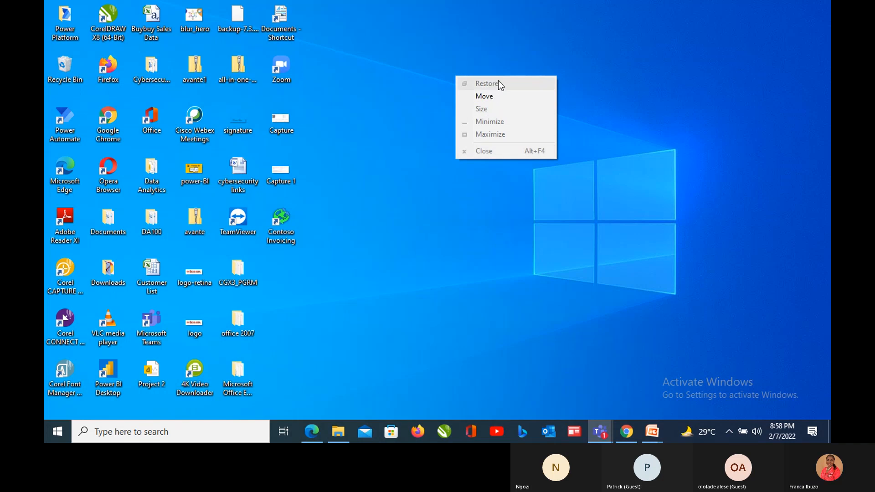
click(450, 80)
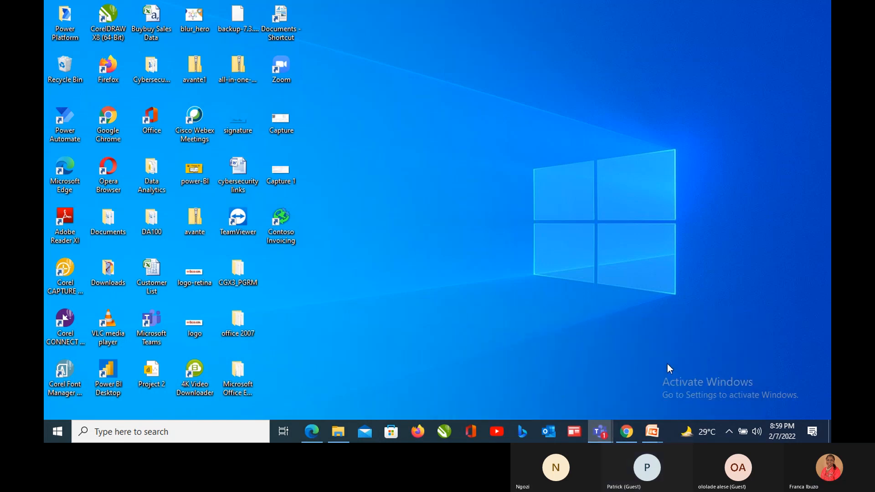
- Bring up the Data Analysis Feb2022 Cohort meeting window and stop sharing the screen
click(540, 104)
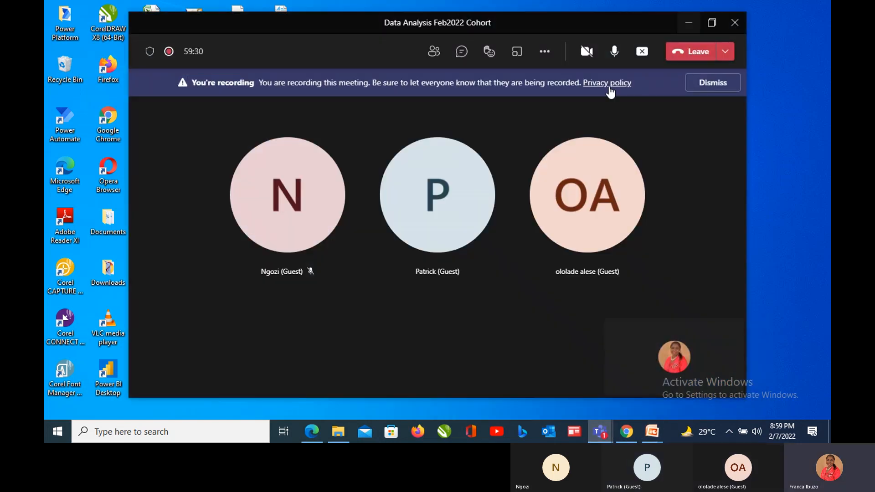
click(642, 52)
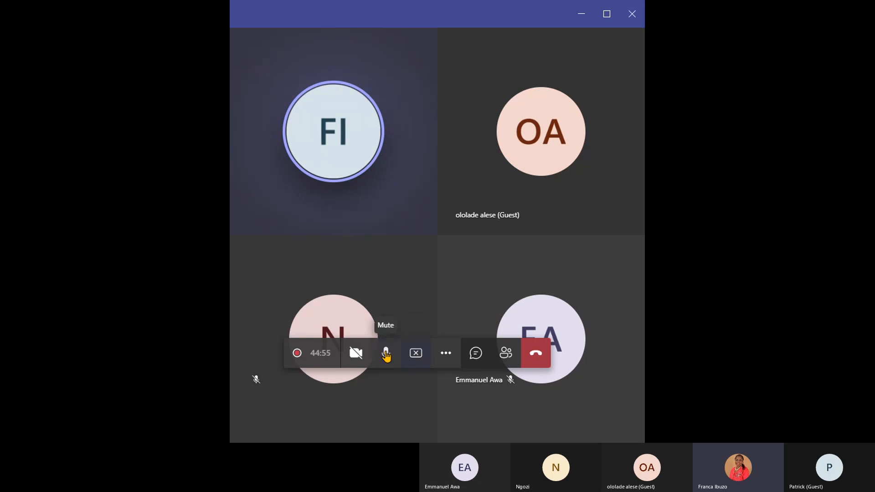
- Turn the meeting camera on and off again, and stop the current screen share
click(365, 357)
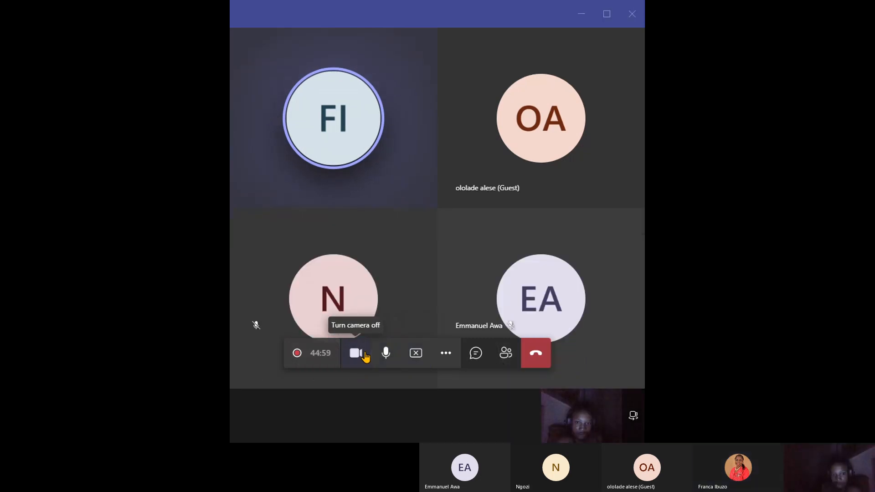
click(365, 357)
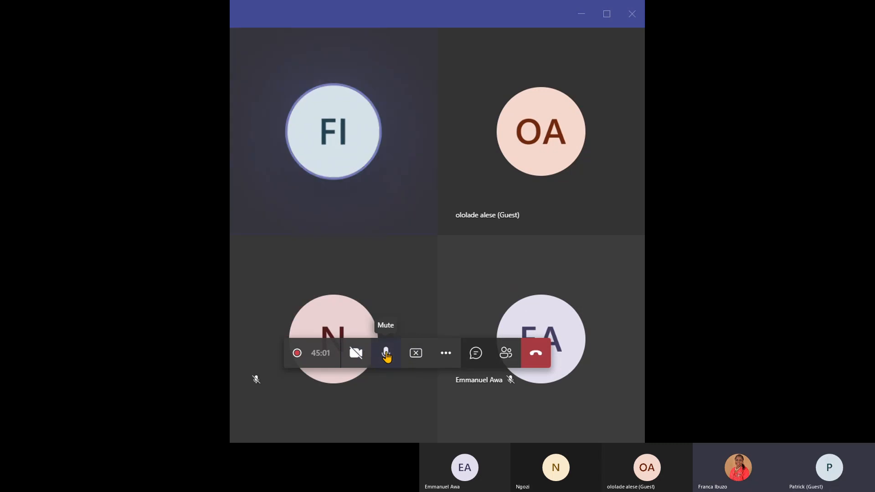
click(421, 353)
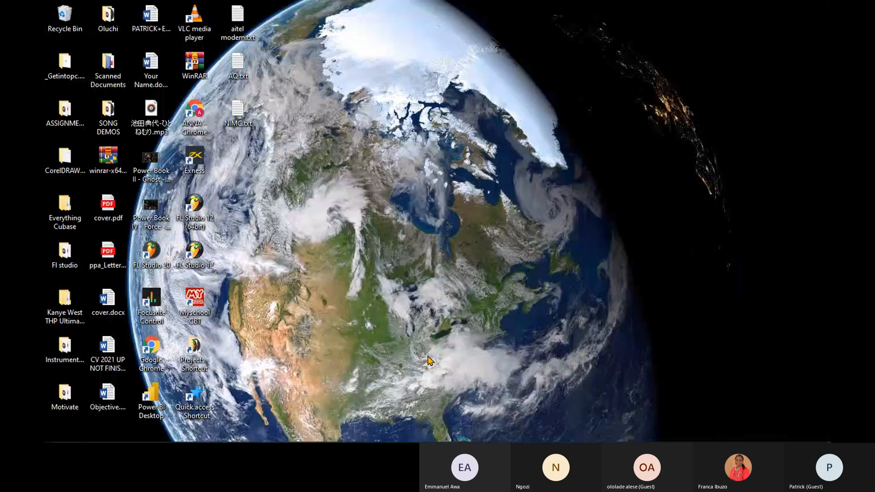
- Bring the untitled Power BI Desktop report to the front and stop sharing the screen
mouse_move(523, 440)
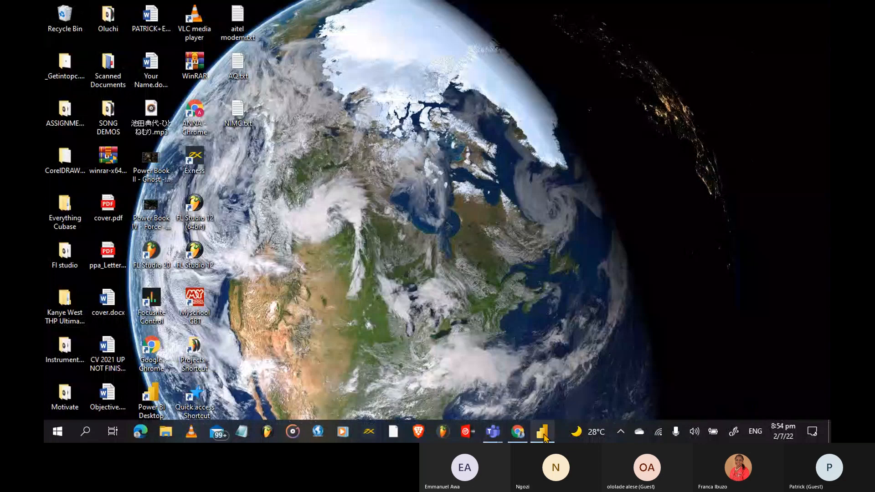
click(542, 433)
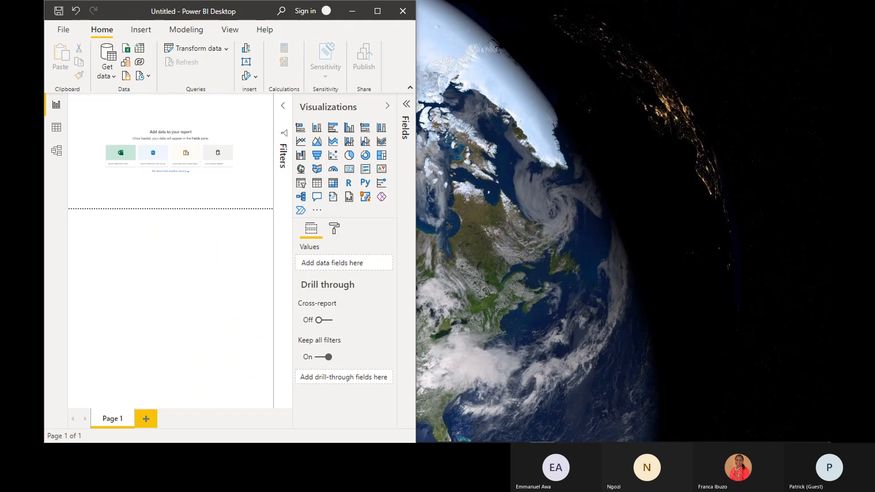
mouse_move(527, 438)
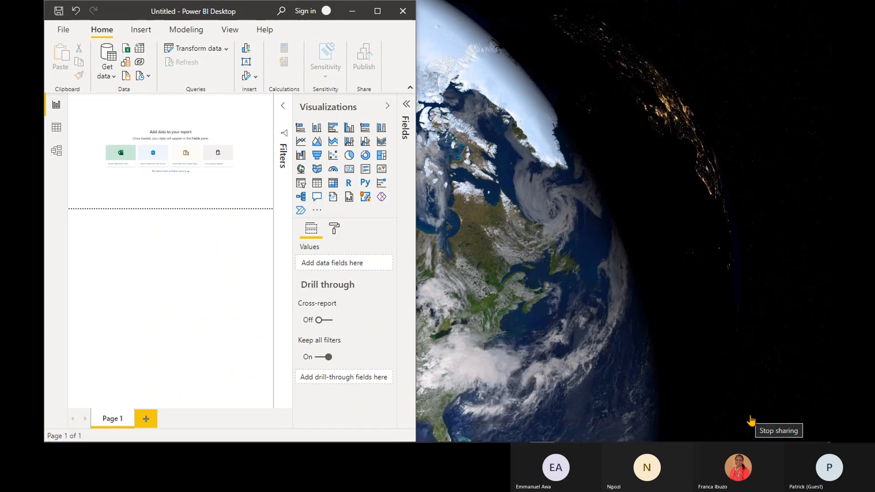
click(750, 421)
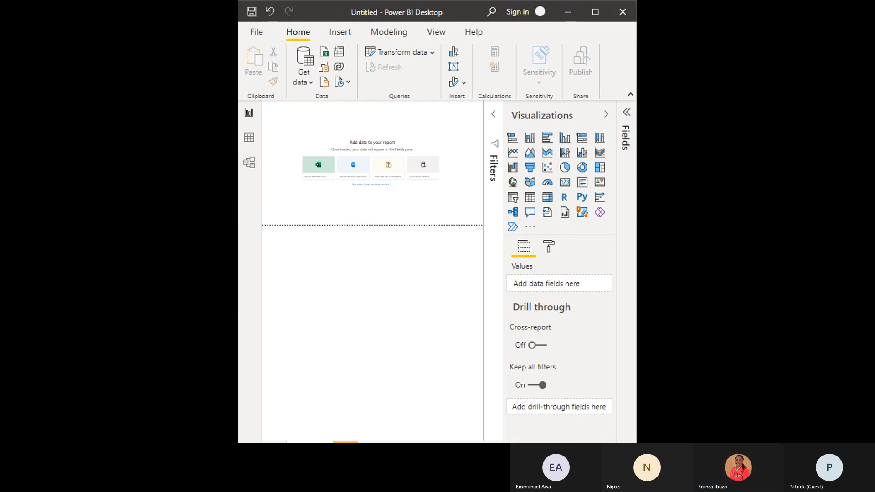
- Maximize the Power BI Desktop window and restore it to its former size
click(594, 20)
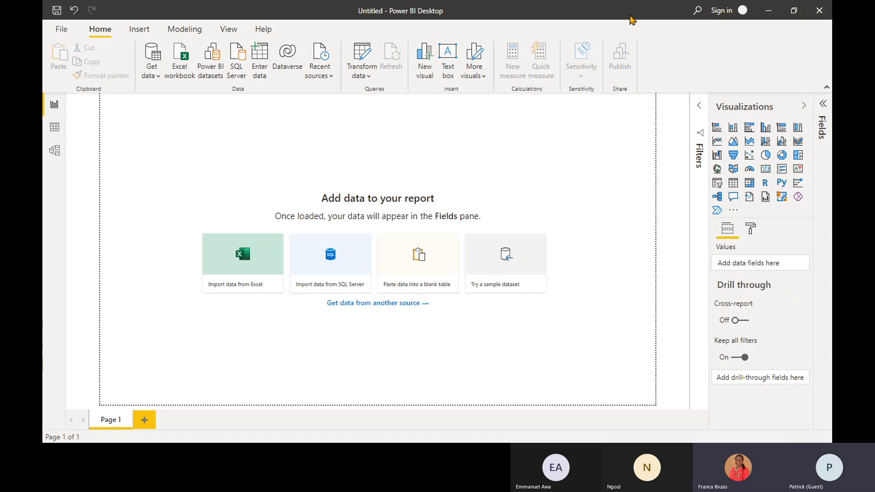
click(793, 10)
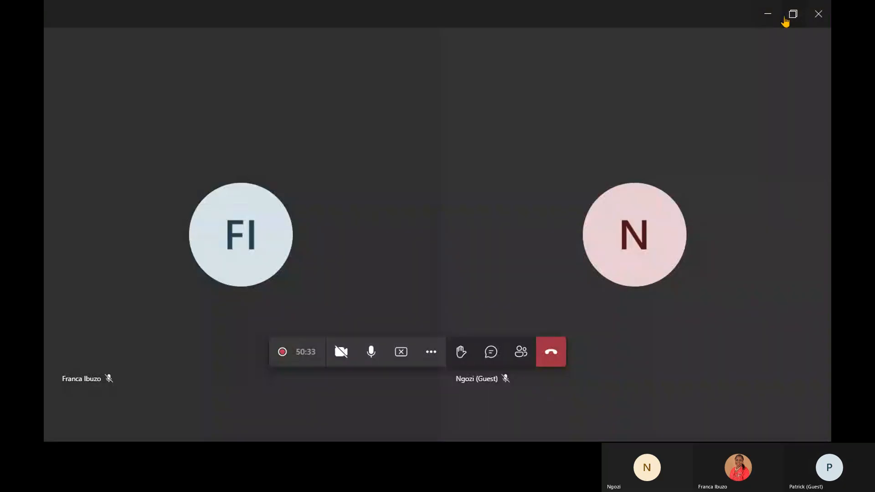
- Restore the meeting window to a smaller size and stop sharing it
click(785, 18)
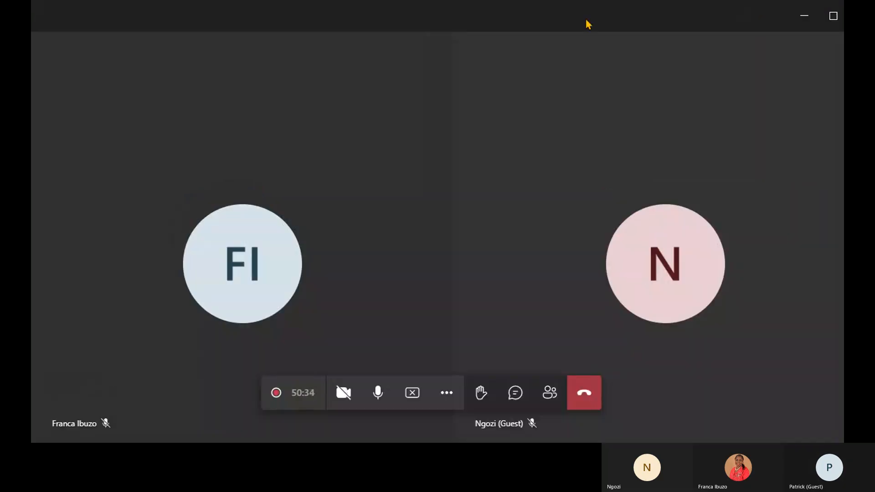
drag(588, 24, 488, 160)
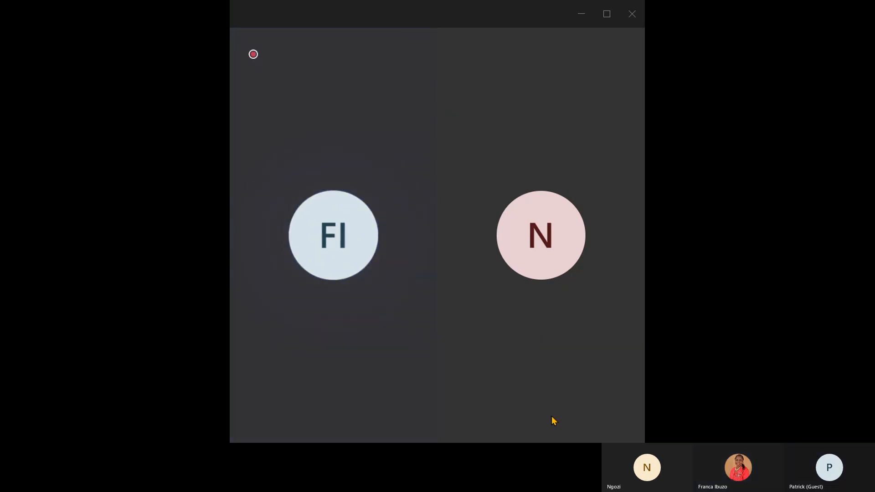
mouse_move(541, 336)
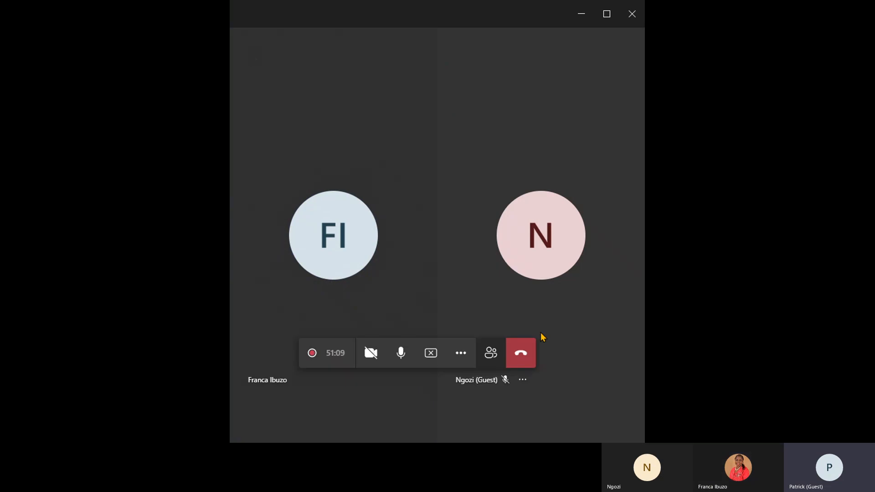
click(430, 353)
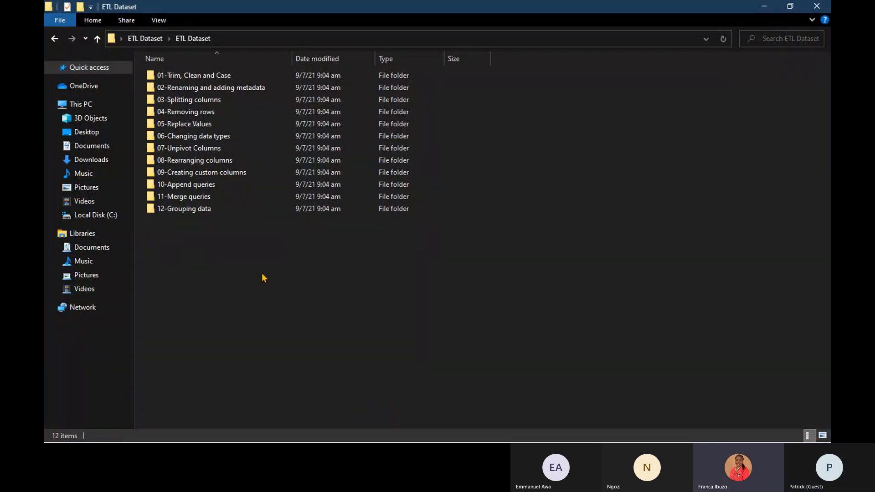
- Open the 01-Trim, Clean and Case folder in ETL Dataset and widen the Type column to fit the full file type
double_click(211, 76)
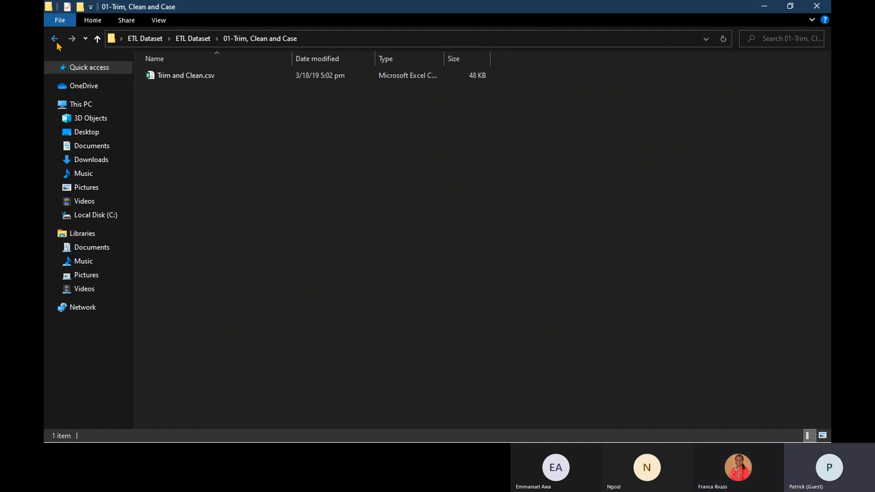
click(57, 43)
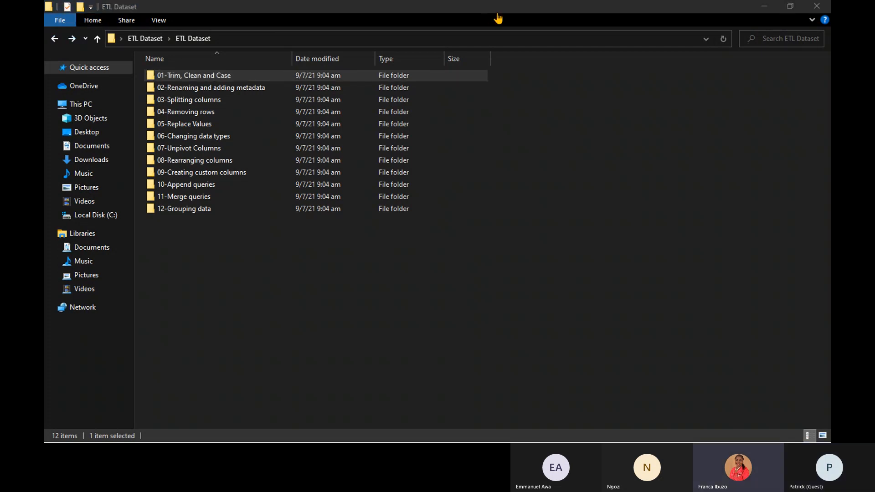
click(423, 283)
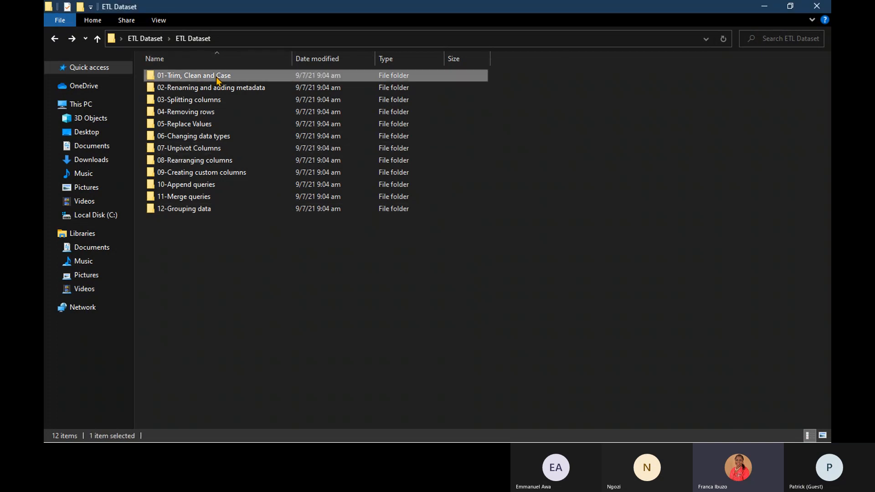
double_click(217, 76)
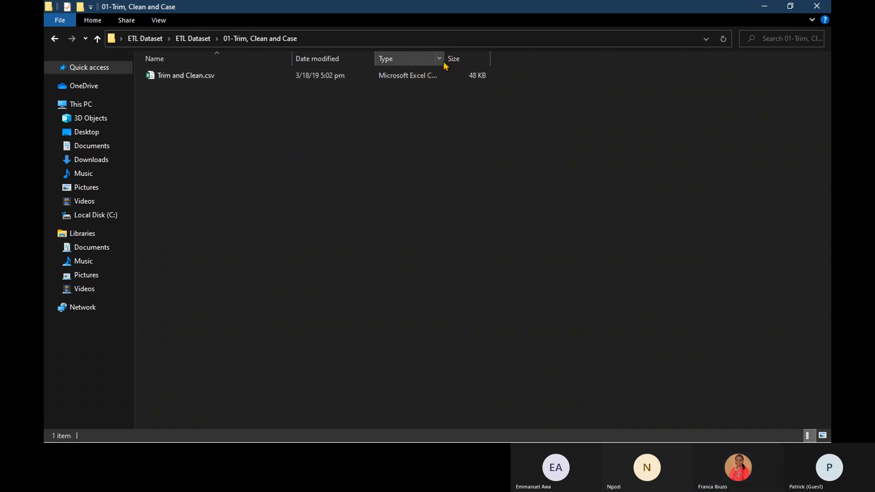
drag(444, 59, 553, 62)
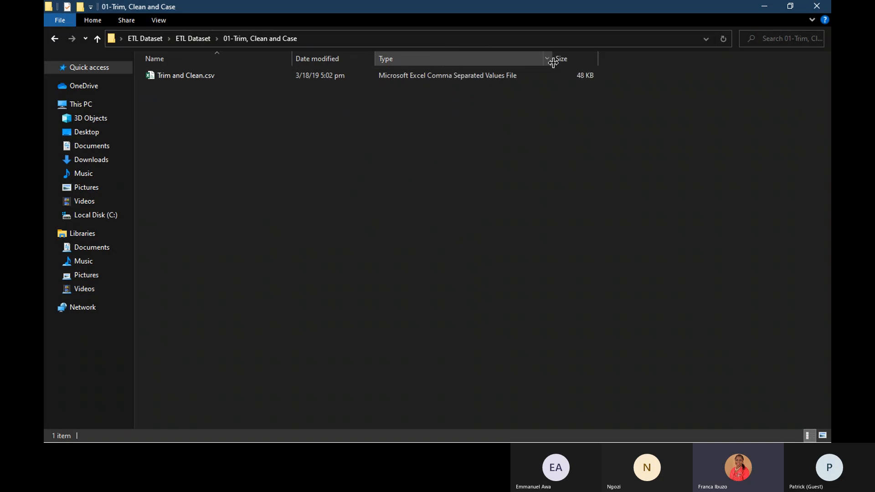
- Minimize the 01-Trim, Clean and Case folder window and bring the untitled report back up in a maximized Power BI Desktop window
right_click(382, 118)
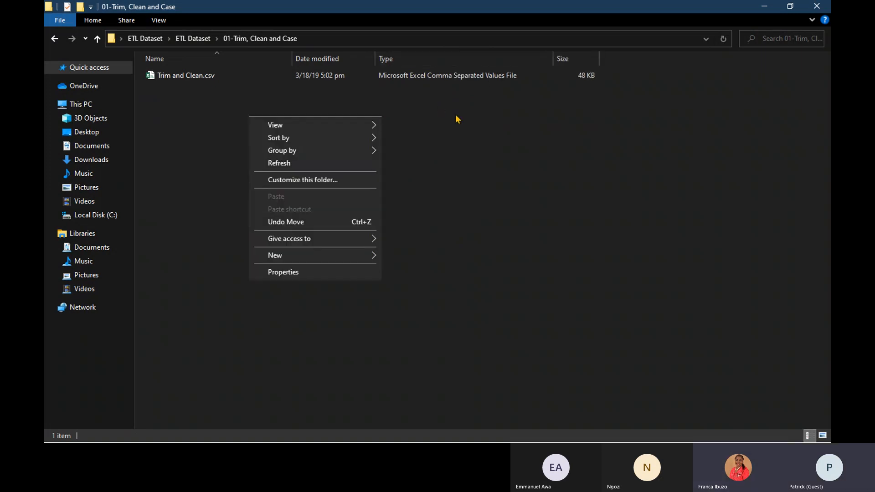
click(455, 116)
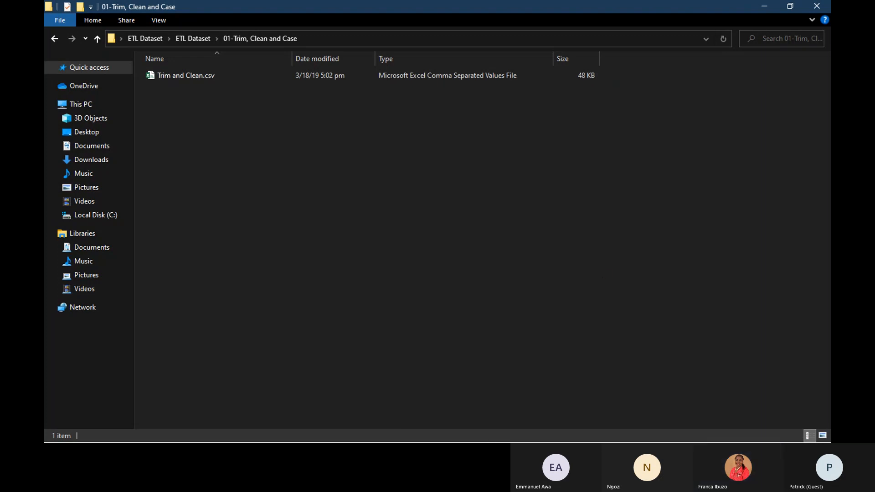
click(764, 9)
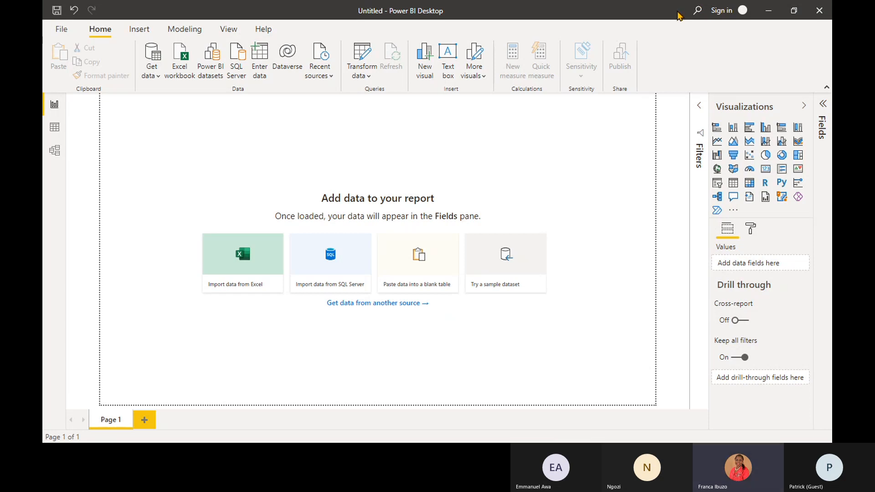
drag(678, 15, 415, 17)
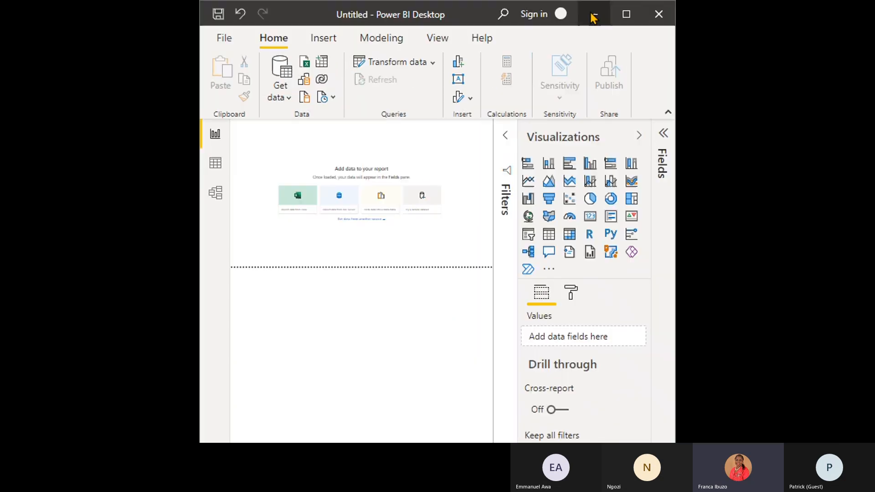
click(626, 17)
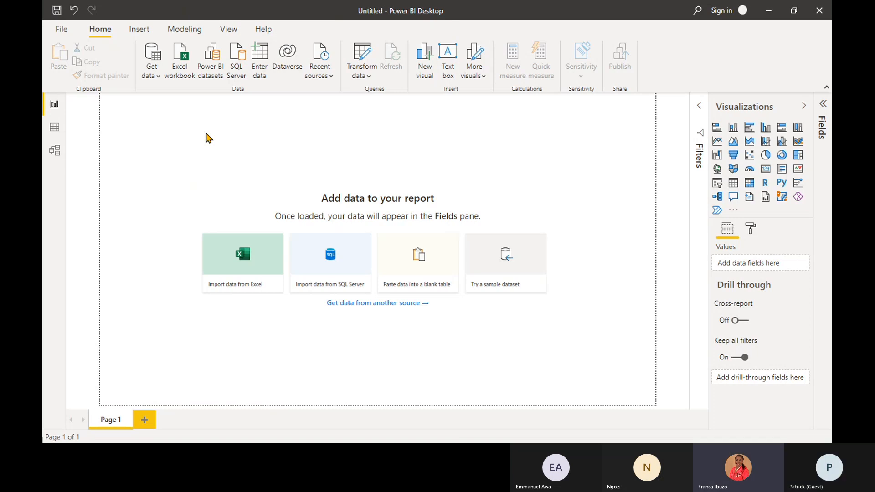
click(66, 33)
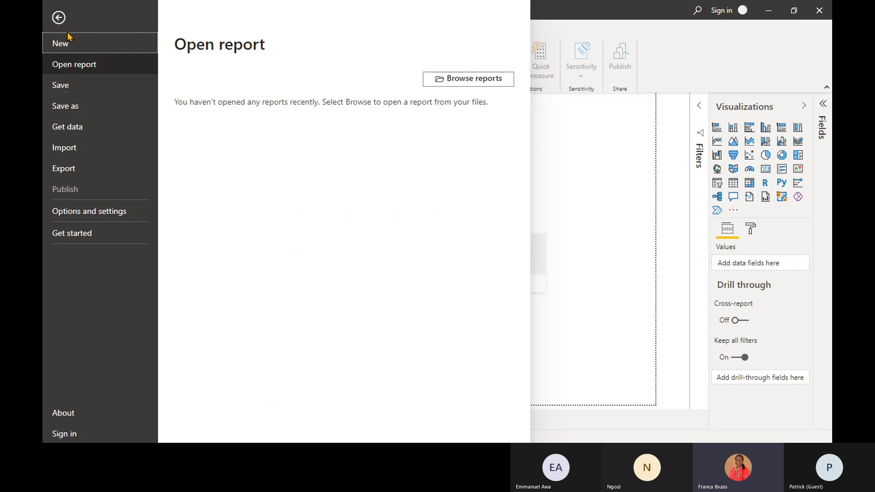
click(69, 40)
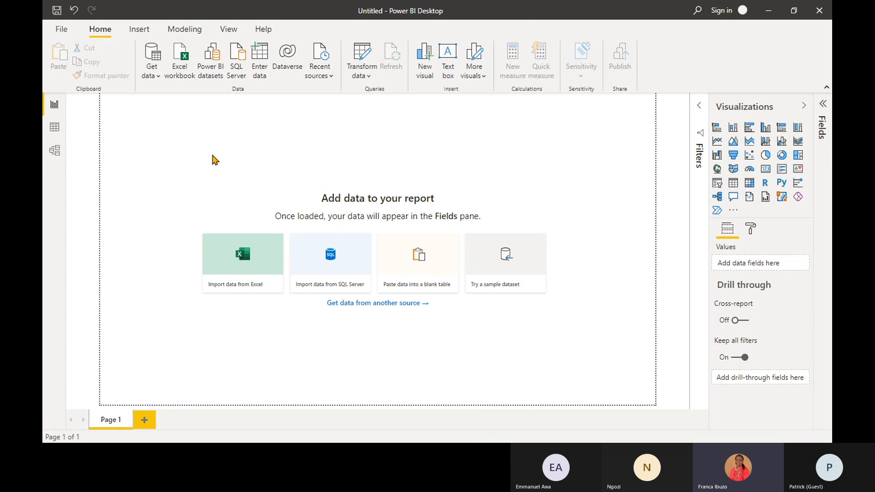
click(145, 37)
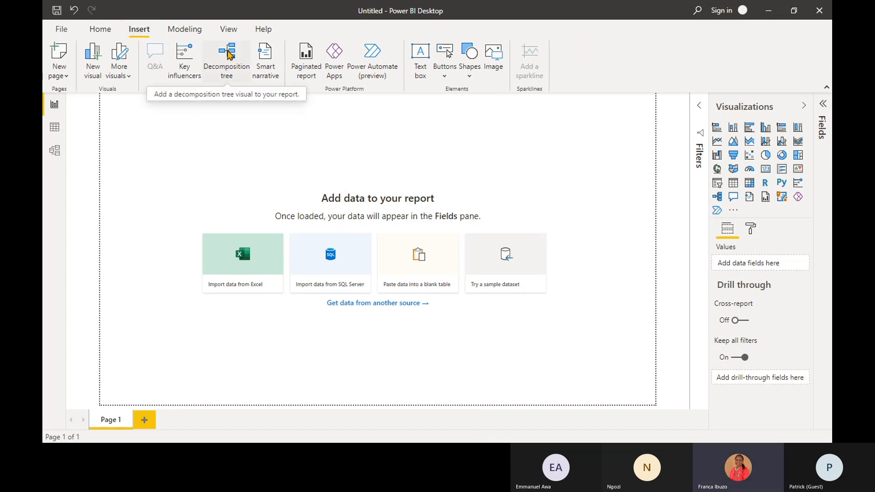
click(101, 29)
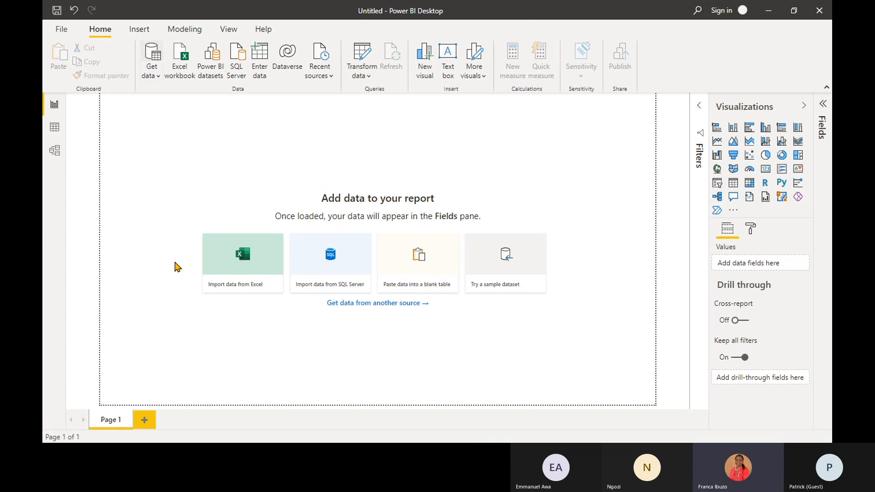
- Start a new data import with Text/CSV as the source type
click(155, 69)
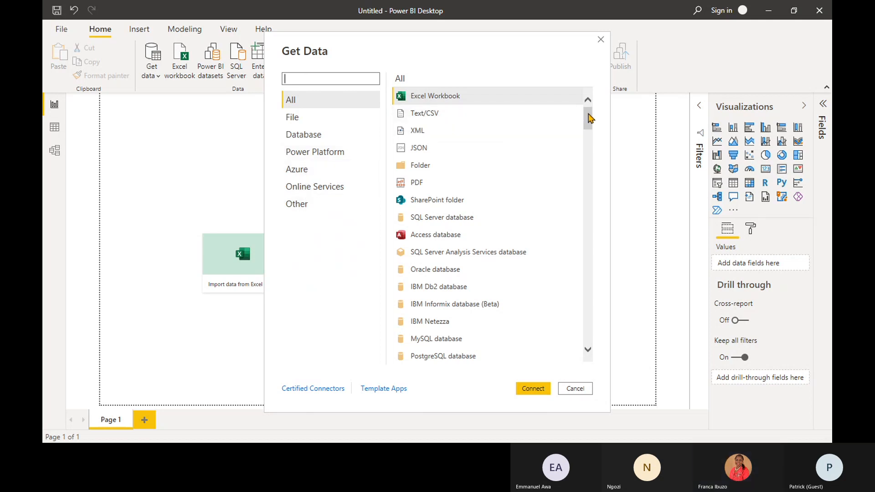
mouse_move(590, 118)
mouse_down()
mouse_move(592, 342)
mouse_move(599, 214)
mouse_move(590, 109)
mouse_up()
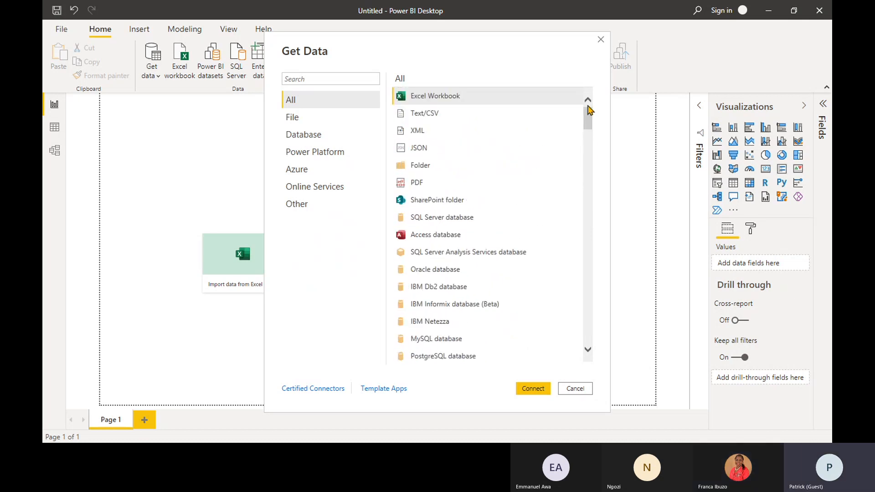
click(457, 118)
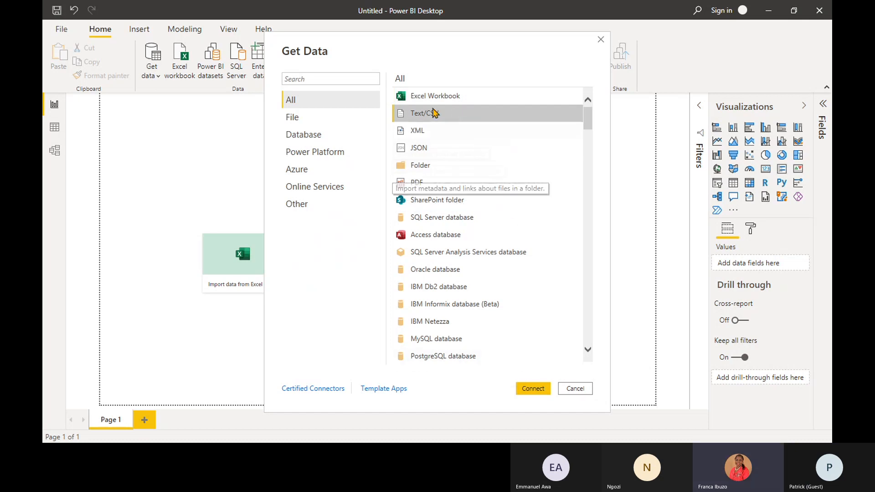
click(536, 388)
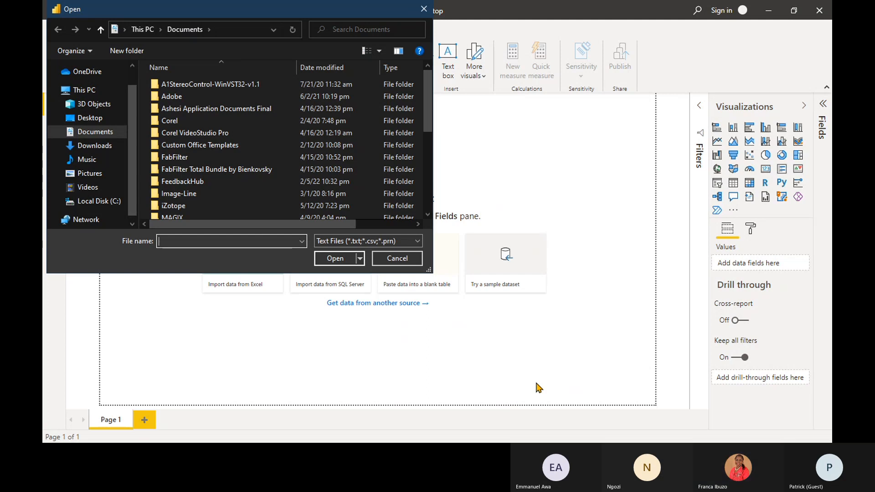
- Import Trim and Clean.csv from the 01-Trim, Clean and Case folder of ETL Dataset on the Desktop and choose to transform its data
click(84, 119)
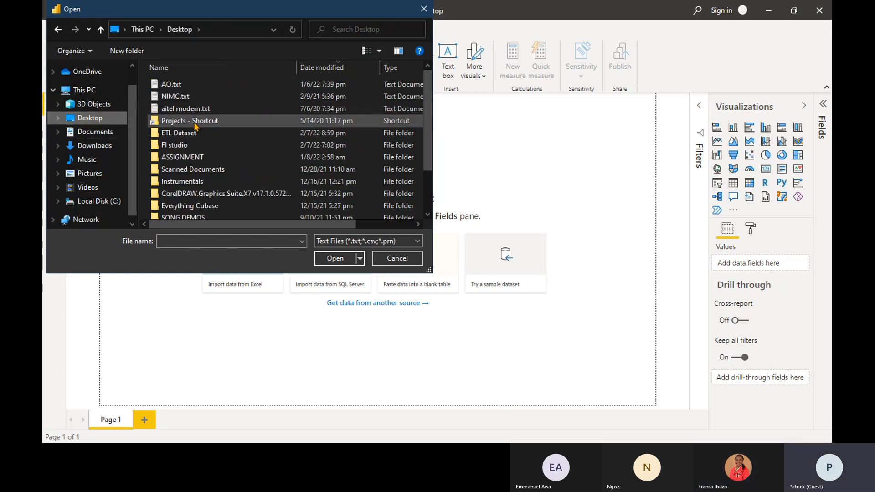
double_click(189, 133)
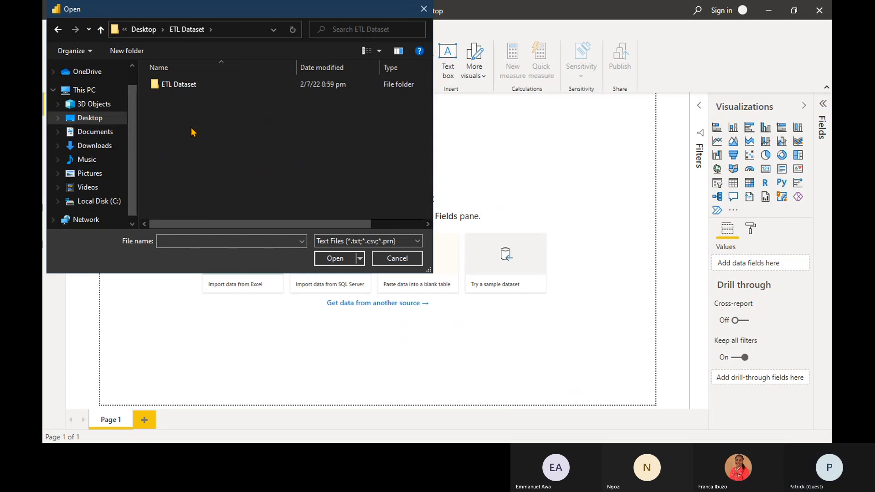
double_click(192, 85)
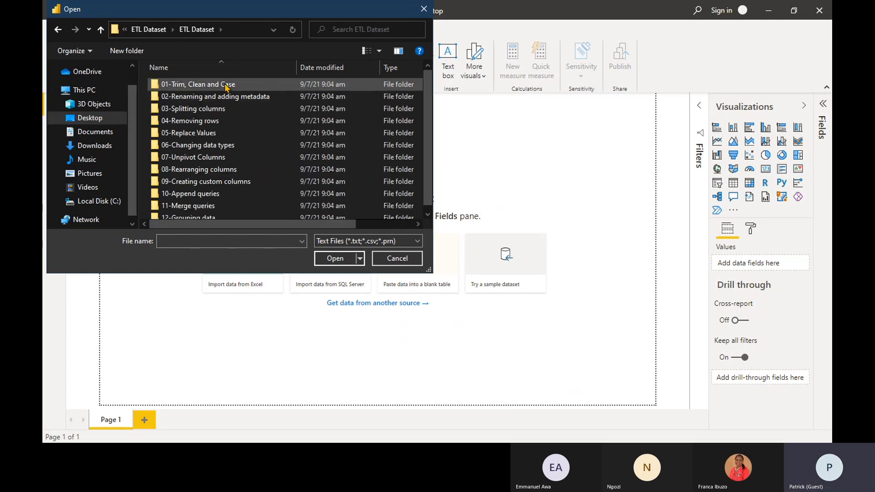
double_click(226, 86)
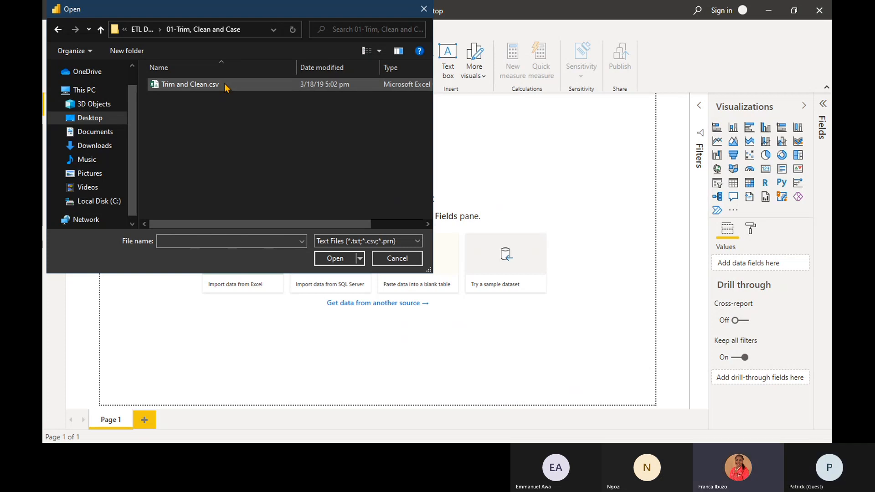
click(226, 87)
click(336, 260)
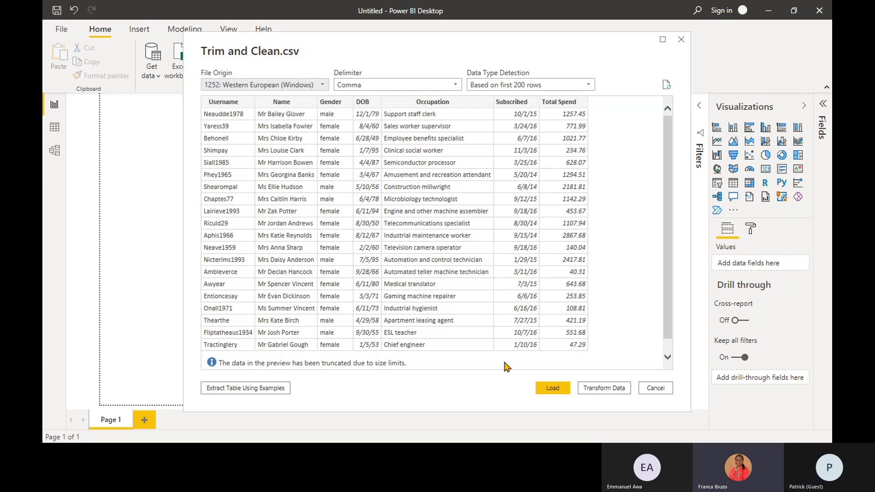
click(618, 391)
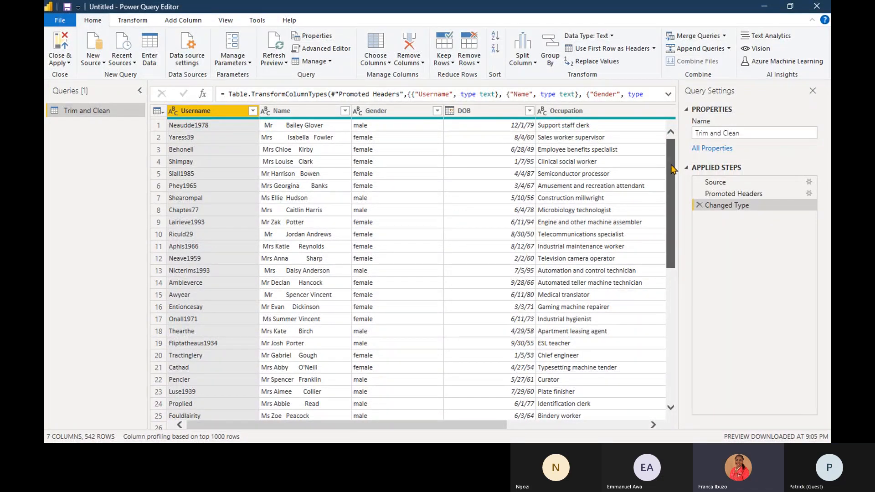
- Examine the rows and columns of the Trim and Clean query, including the list of distinct values in the Name column
drag(673, 169, 669, 136)
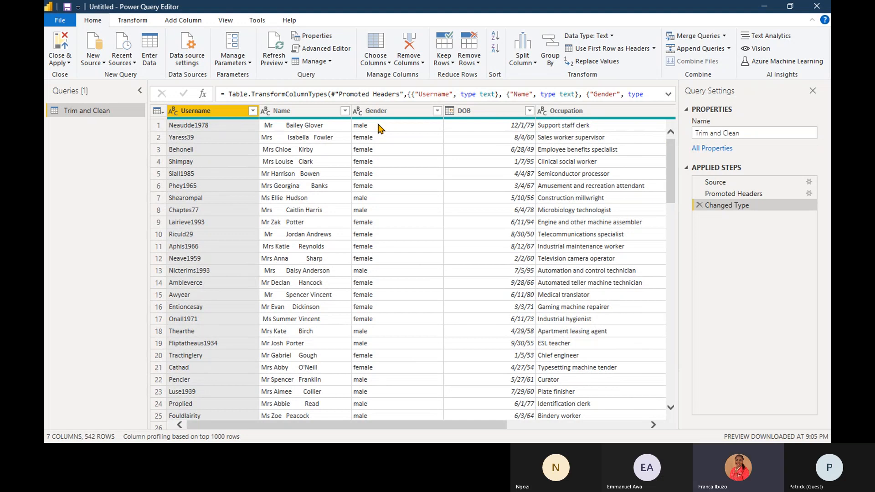
drag(287, 427, 441, 433)
drag(497, 427, 338, 426)
mouse_move(671, 167)
mouse_down()
mouse_move(673, 413)
mouse_move(685, 221)
mouse_move(675, 154)
mouse_up()
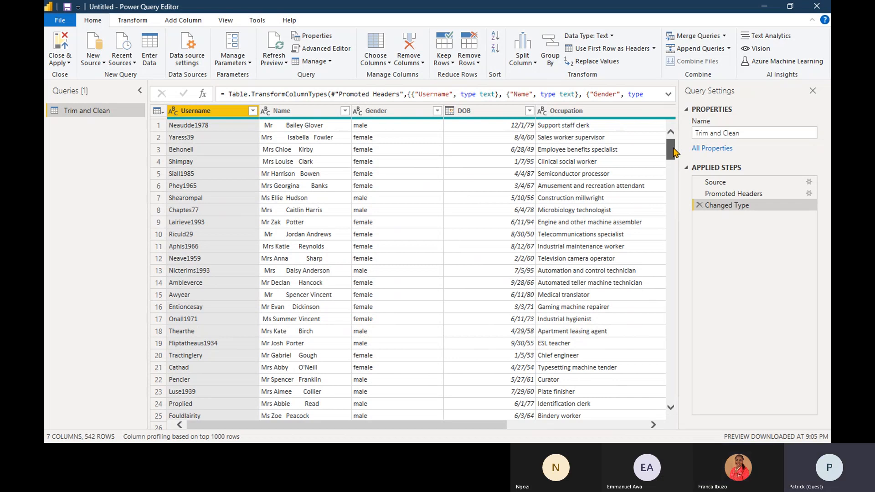
mouse_move(673, 153)
mouse_down()
mouse_move(675, 181)
mouse_move(675, 150)
mouse_up()
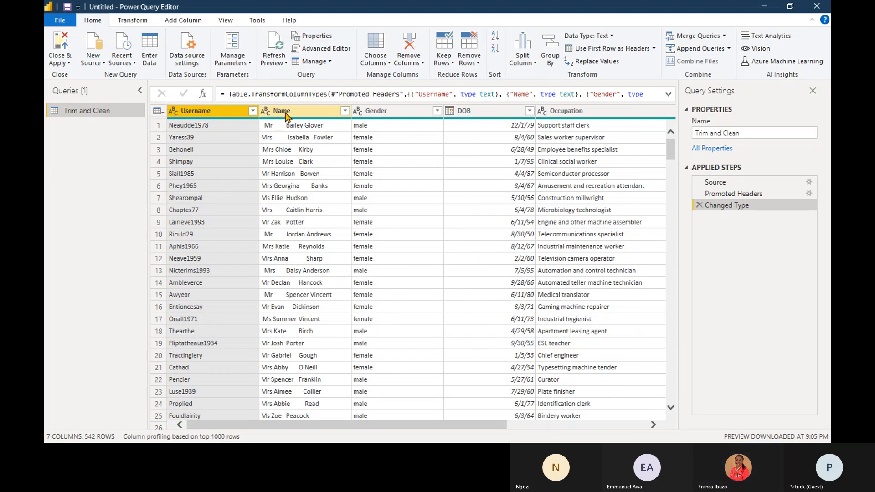
click(337, 112)
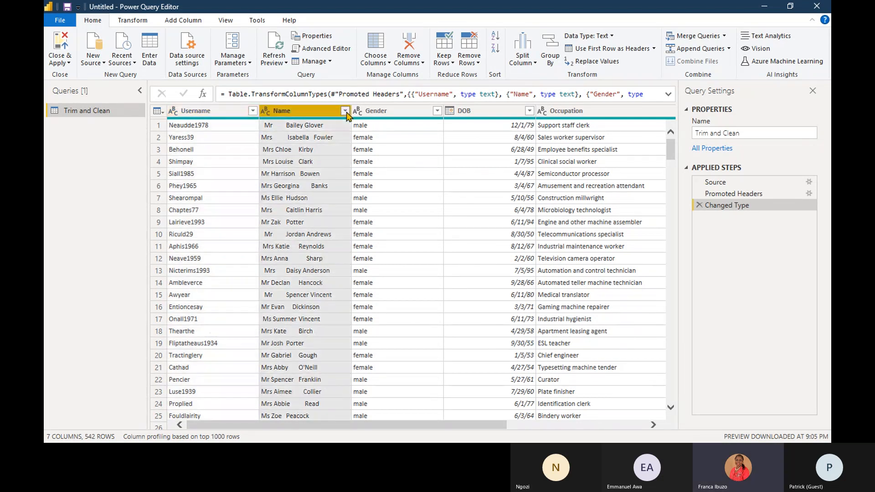
click(345, 112)
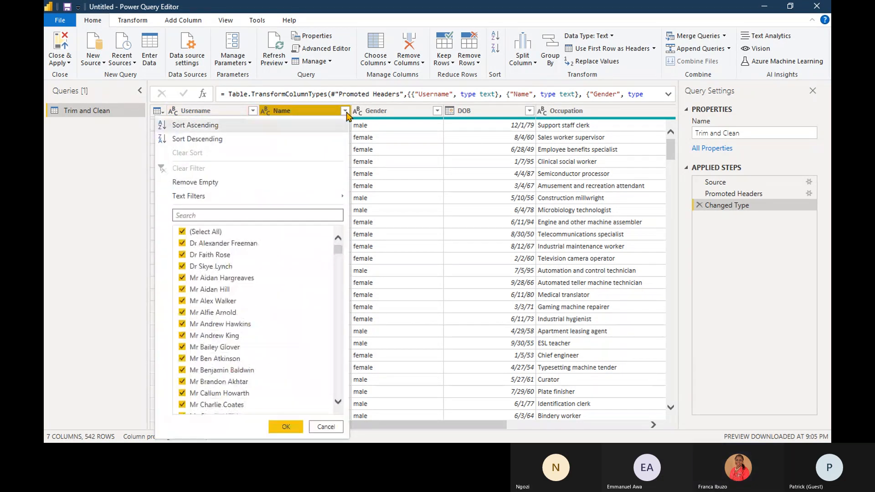
click(346, 114)
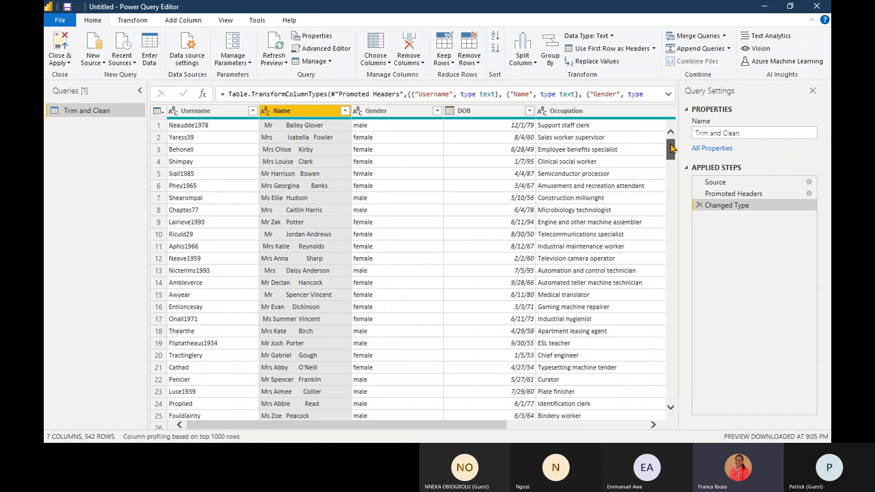
mouse_move(670, 148)
mouse_down()
mouse_move(668, 174)
mouse_move(670, 148)
mouse_up()
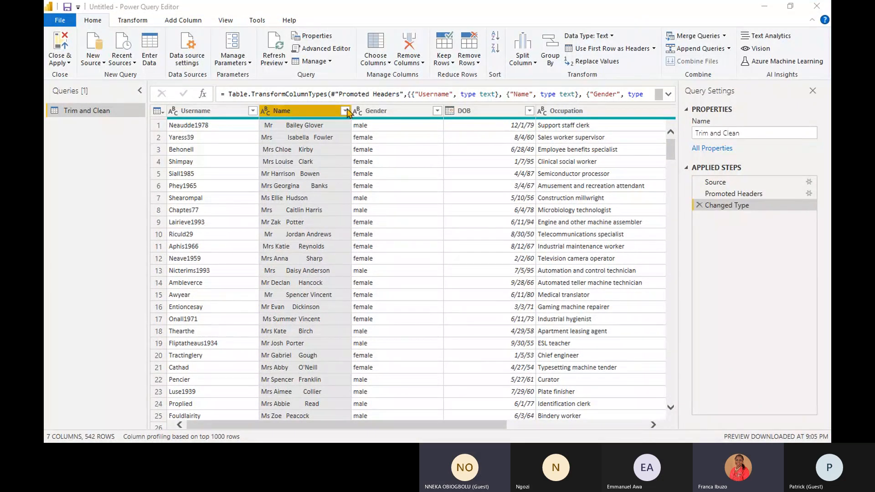
- Apply the Trim transformation to the Name column and review its rows and list of distinct values
click(288, 111)
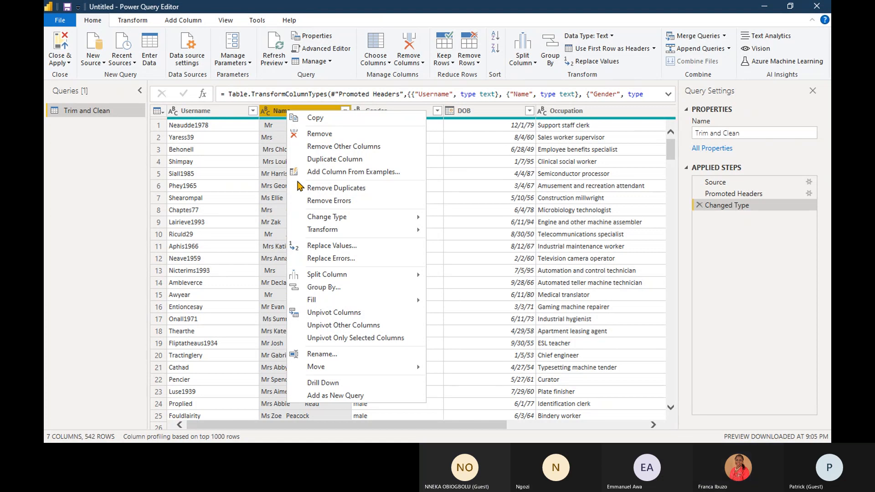
mouse_move(372, 234)
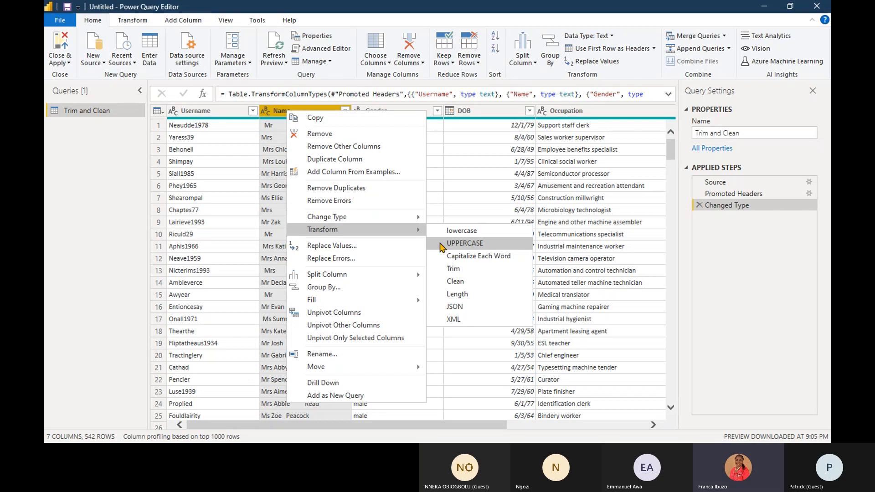
click(445, 268)
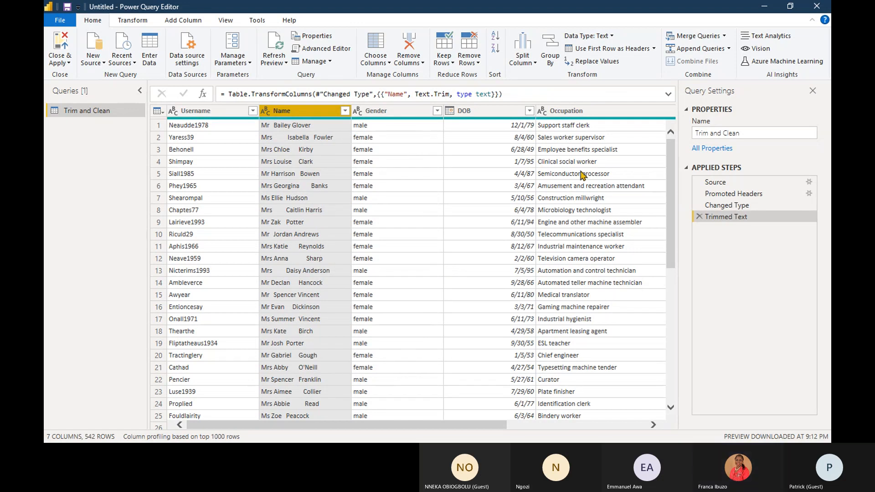
mouse_move(671, 162)
mouse_down()
mouse_move(676, 213)
mouse_move(680, 148)
mouse_up()
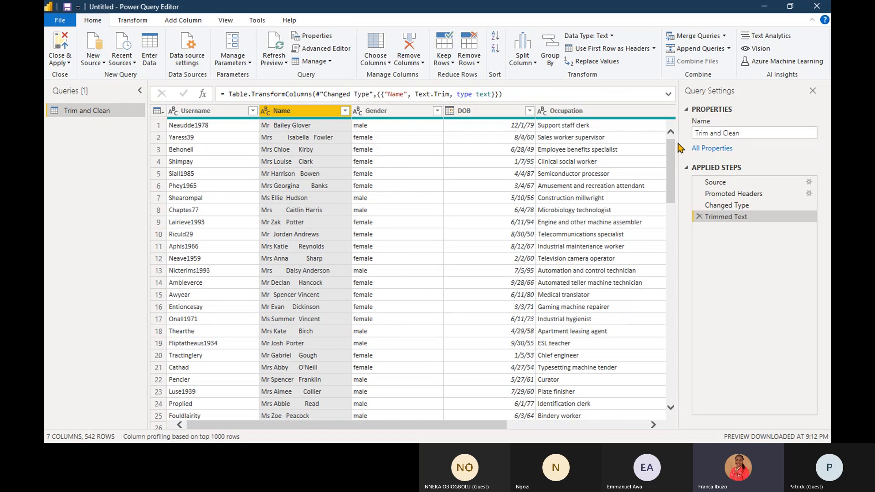
click(345, 110)
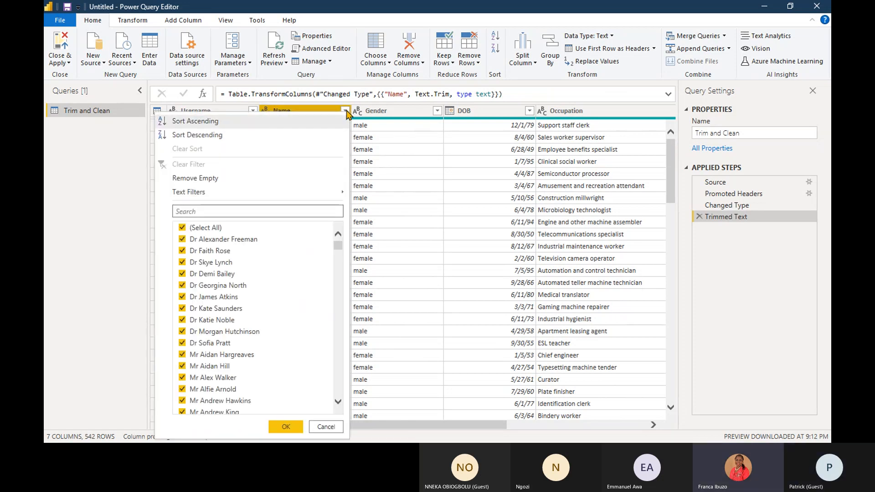
key(Escape)
- Apply the Clean transformation to the Name column and look through the cleaned rows
right_click(281, 112)
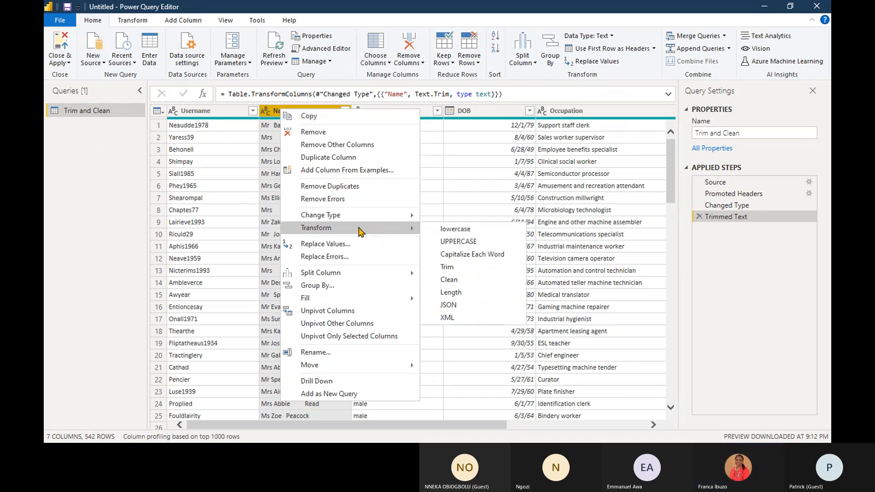
mouse_move(393, 227)
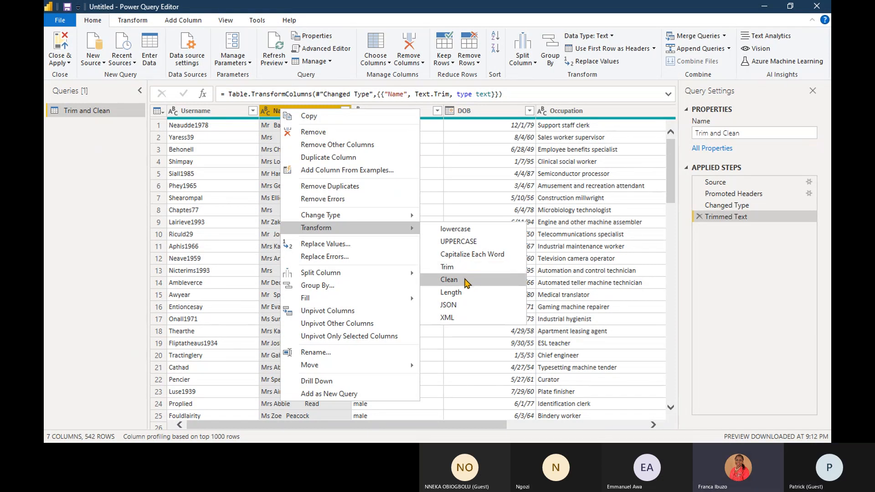
click(467, 283)
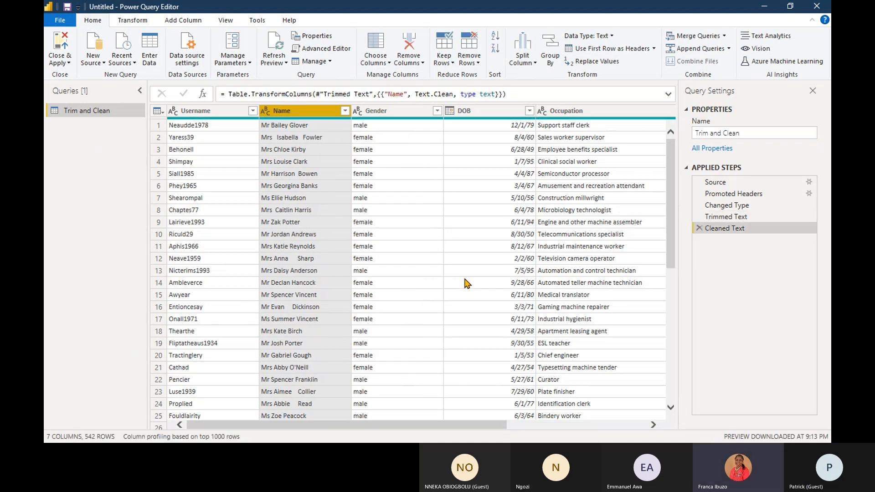
mouse_move(671, 189)
mouse_down()
mouse_move(673, 399)
mouse_move(673, 185)
mouse_up()
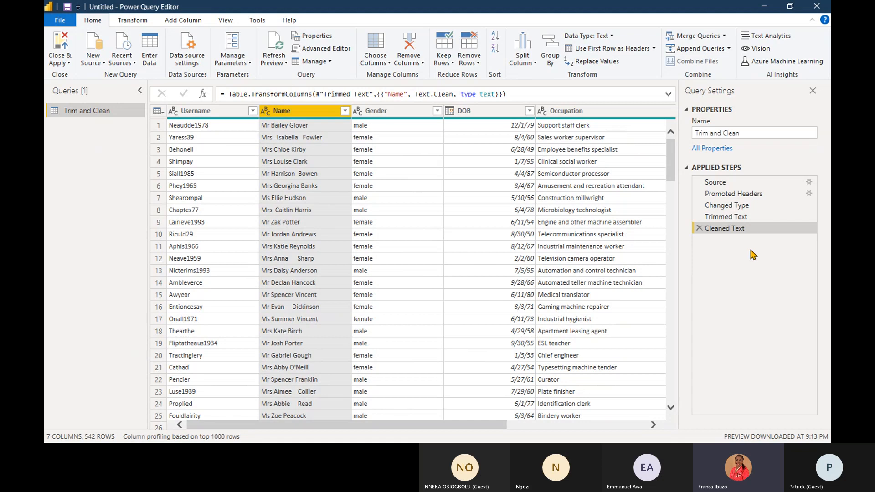
right_click(746, 233)
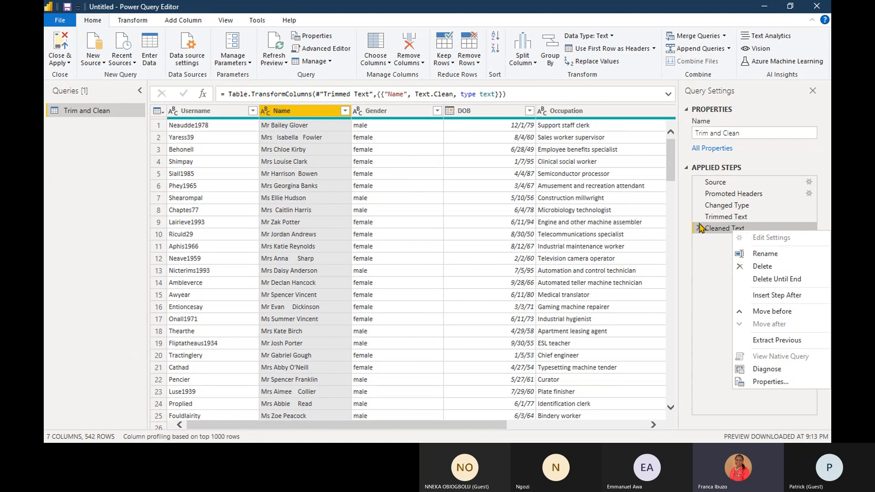
click(706, 254)
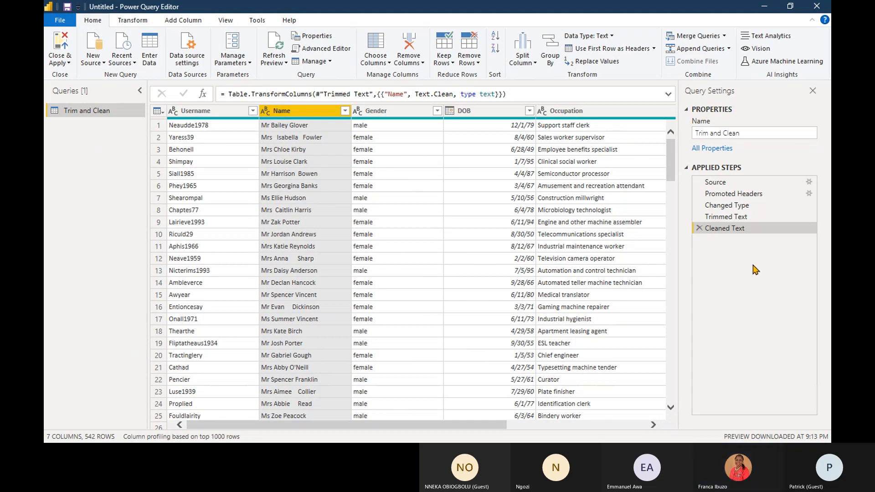
right_click(293, 114)
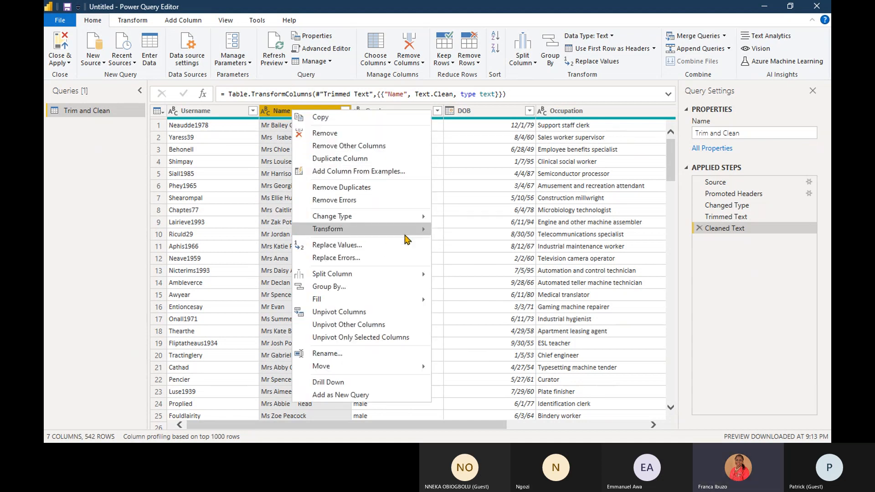
mouse_move(406, 232)
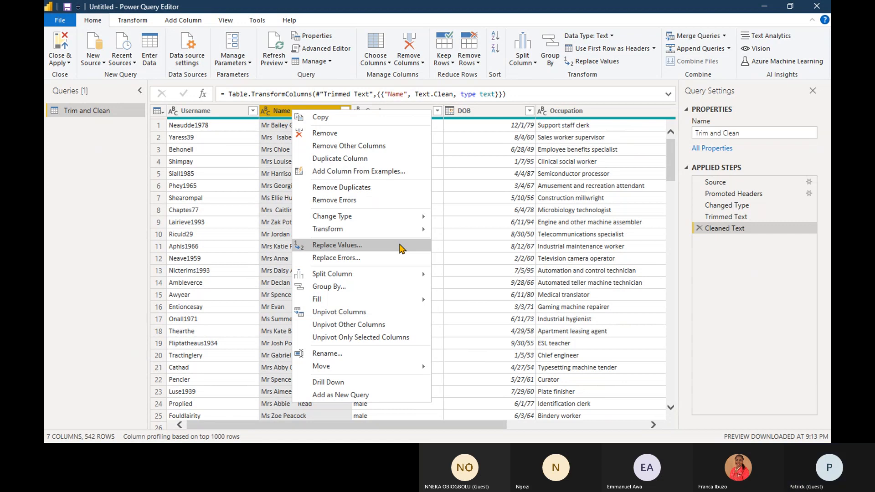
click(401, 246)
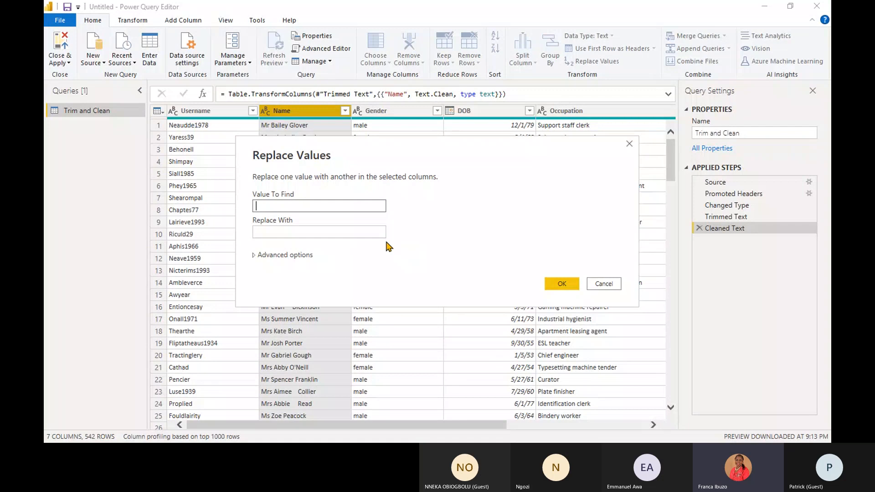
click(254, 255)
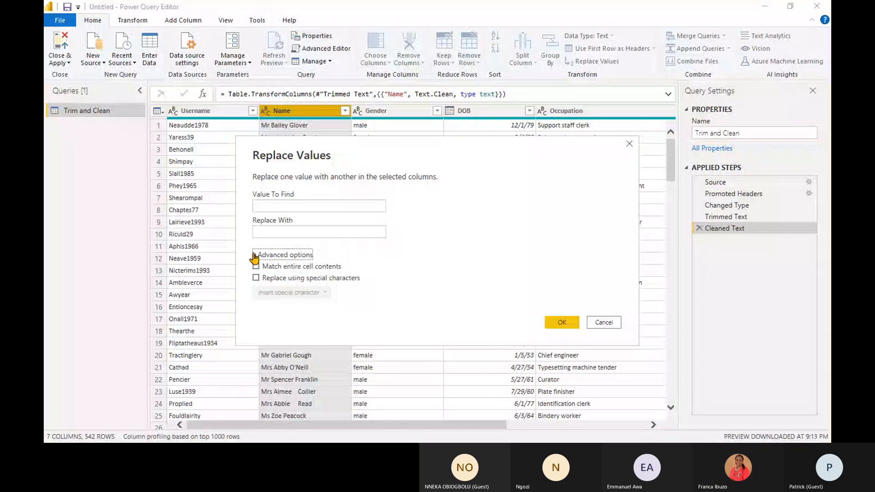
click(254, 256)
click(296, 206)
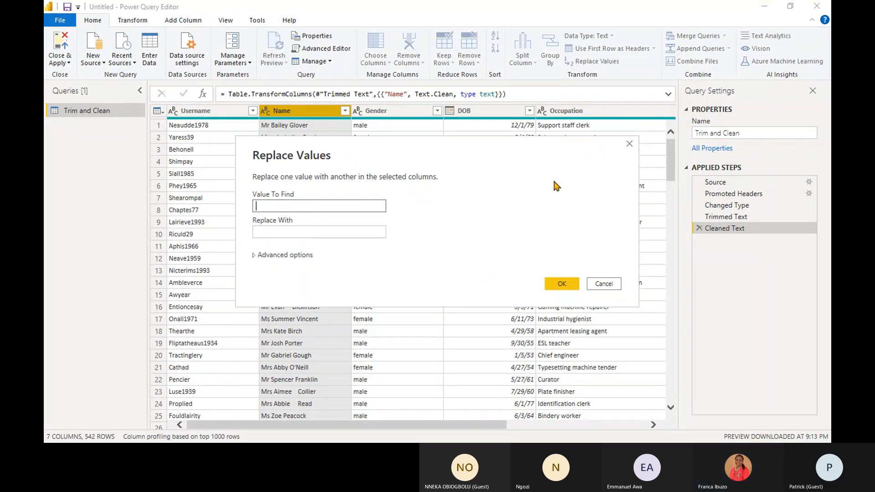
click(630, 145)
- Replace every double space with a single space in the Name column using Replace Values
right_click(296, 111)
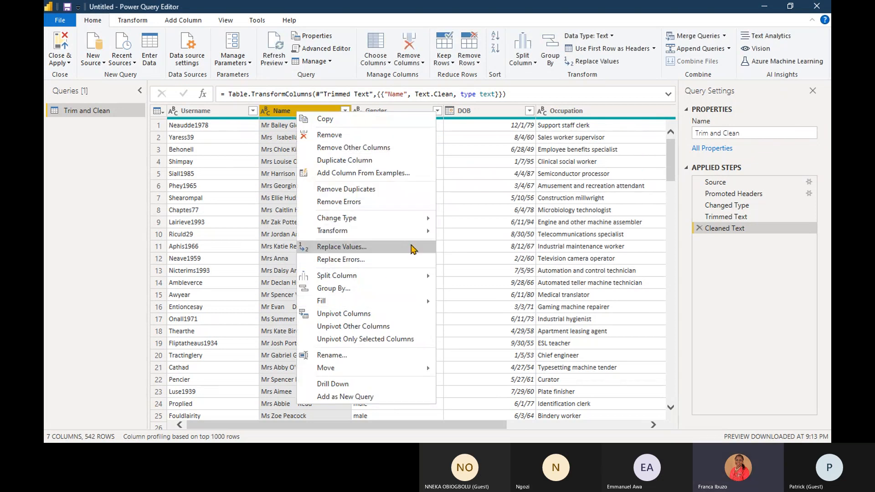
click(412, 247)
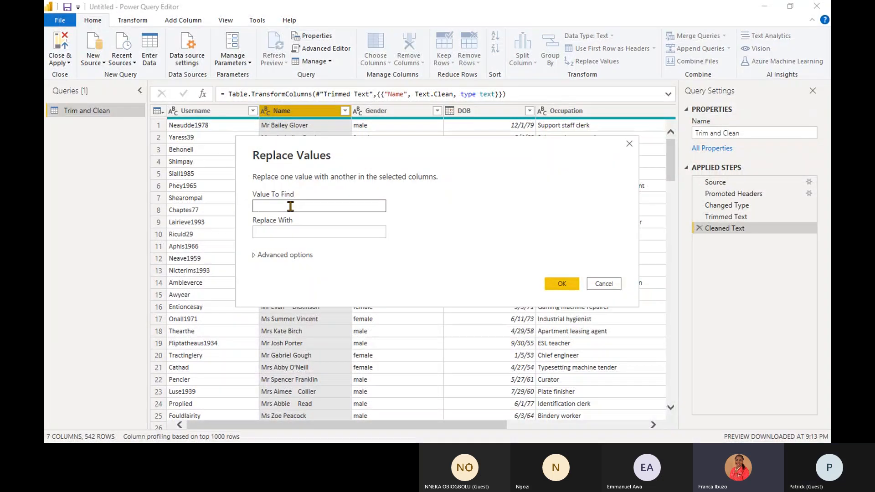
click(287, 231)
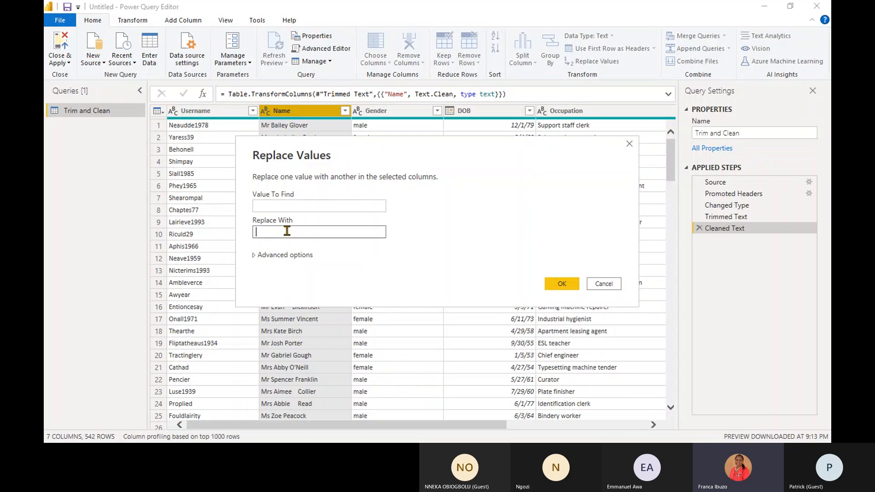
click(255, 255)
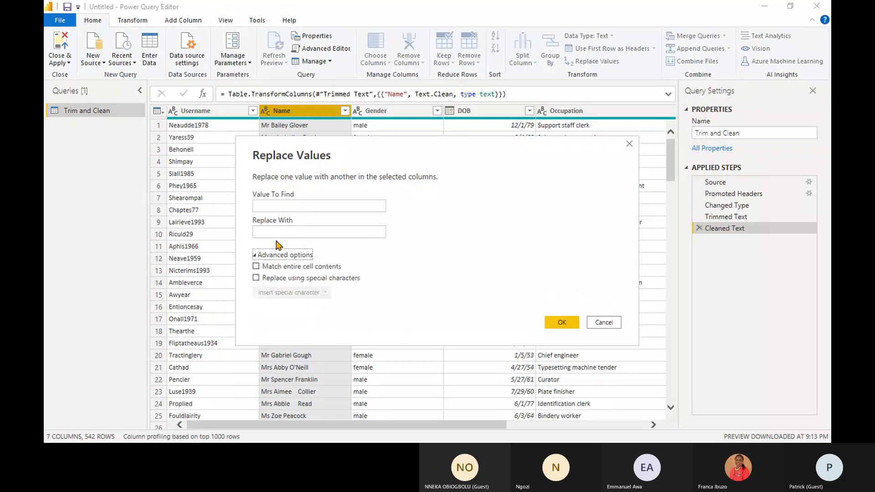
click(560, 322)
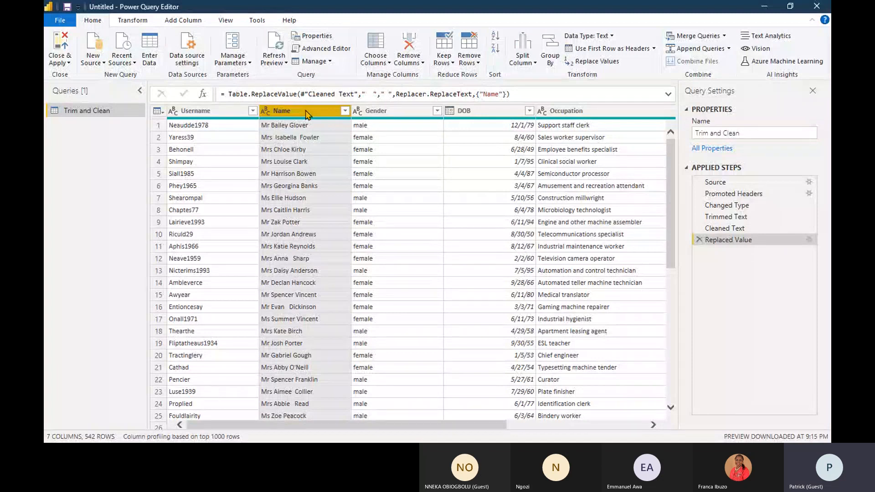
- Examine the Replace Values options for the Name column and the settings of the Replaced Value step, leaving them as they are
click(593, 61)
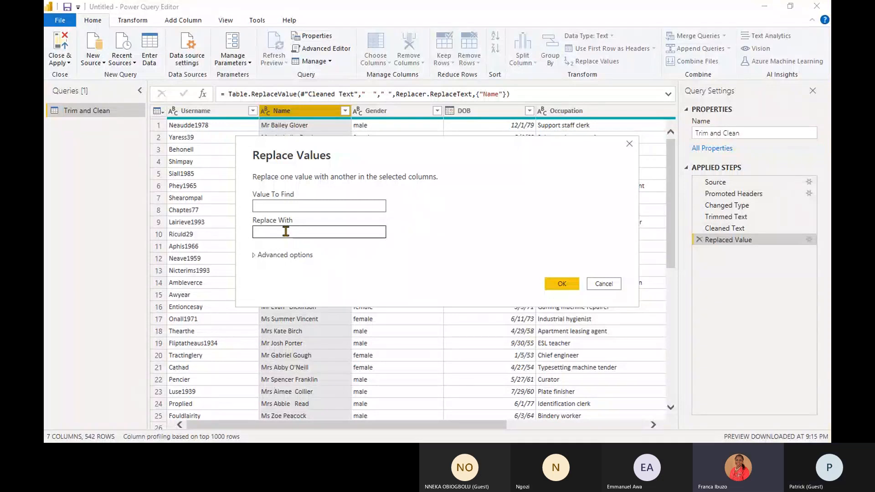
click(600, 287)
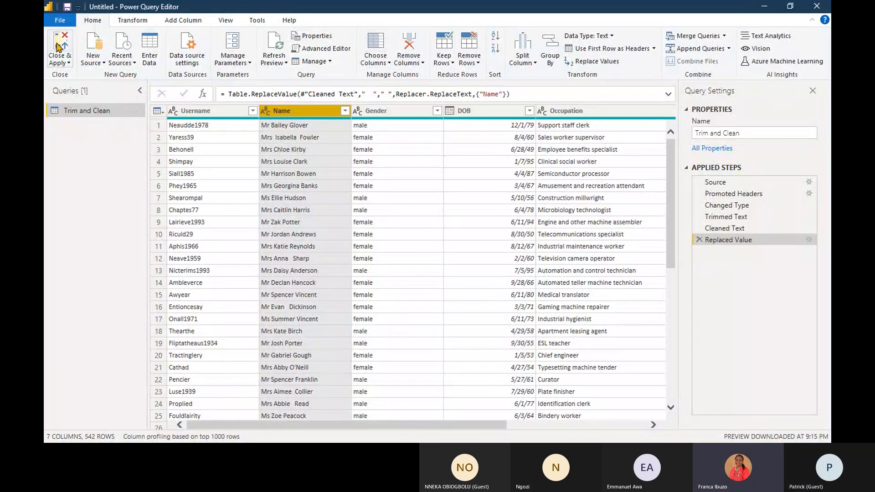
double_click(728, 242)
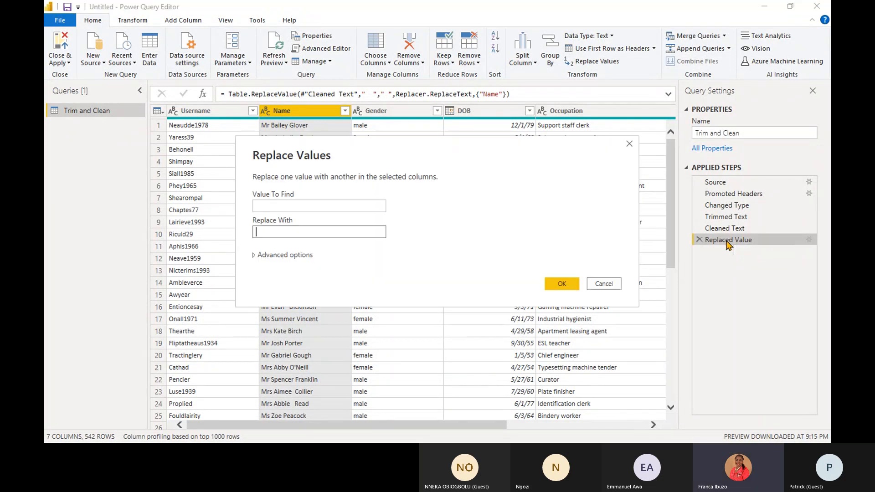
click(605, 284)
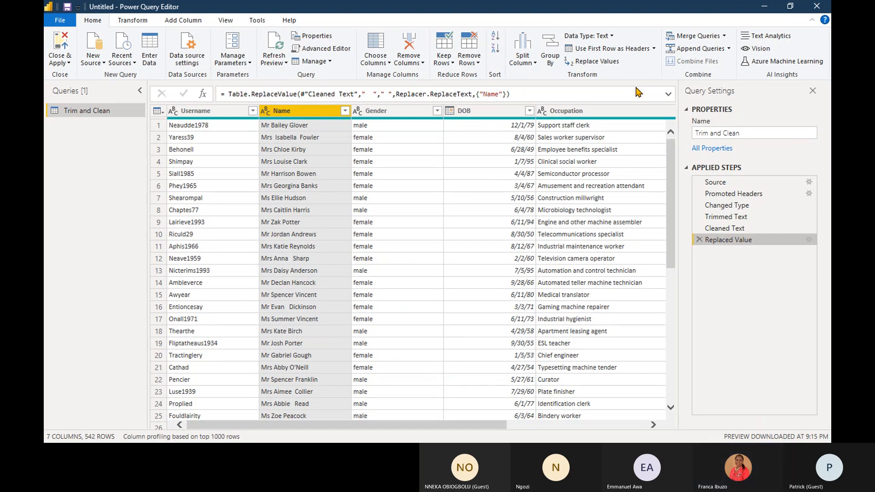
click(670, 97)
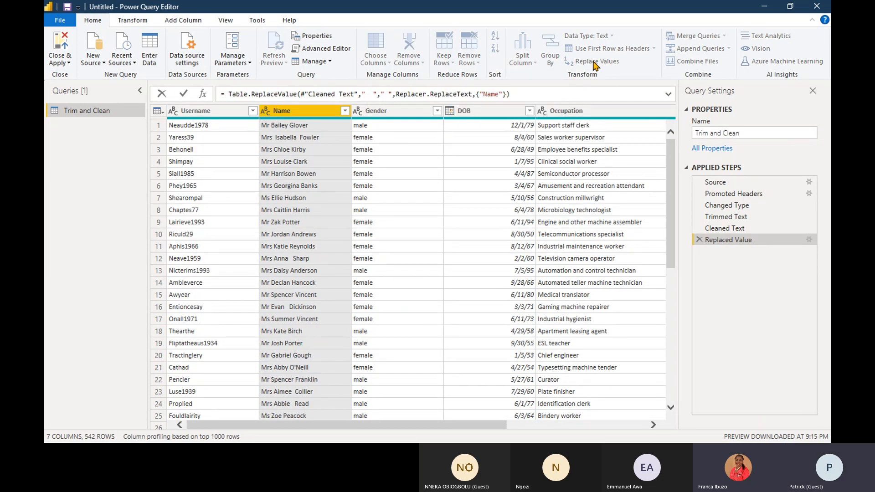
right_click(303, 202)
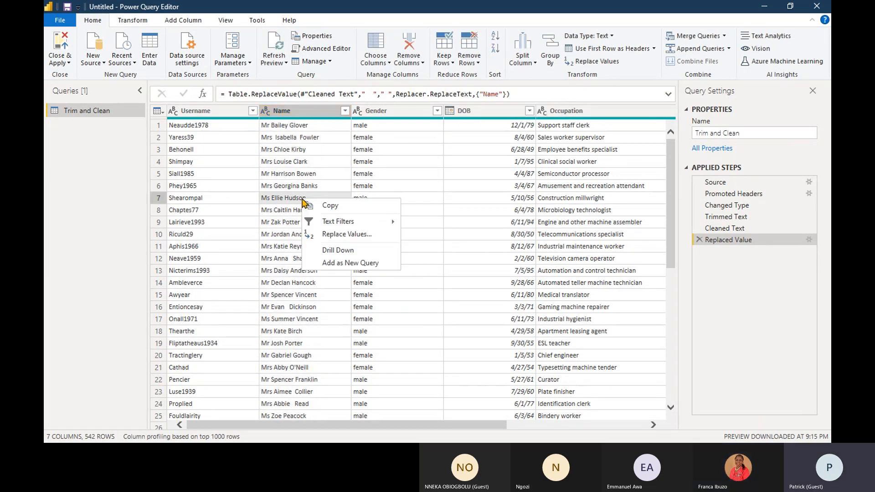
click(583, 62)
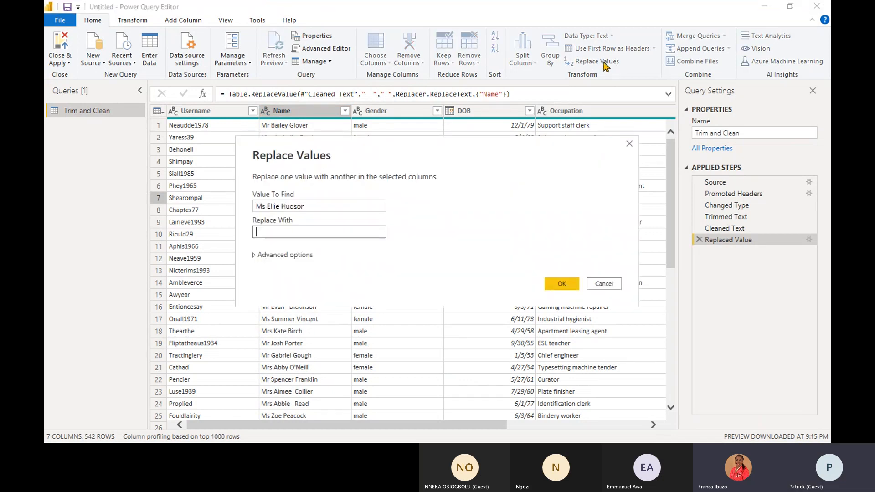
click(604, 284)
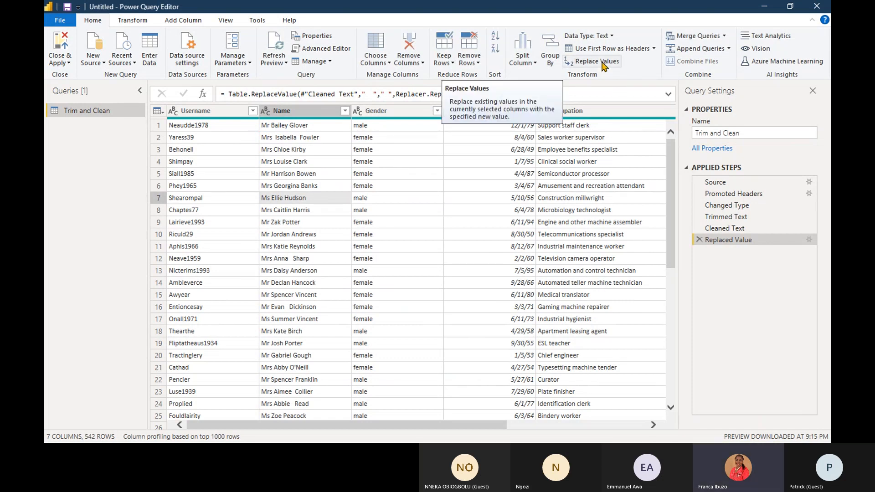
right_click(314, 117)
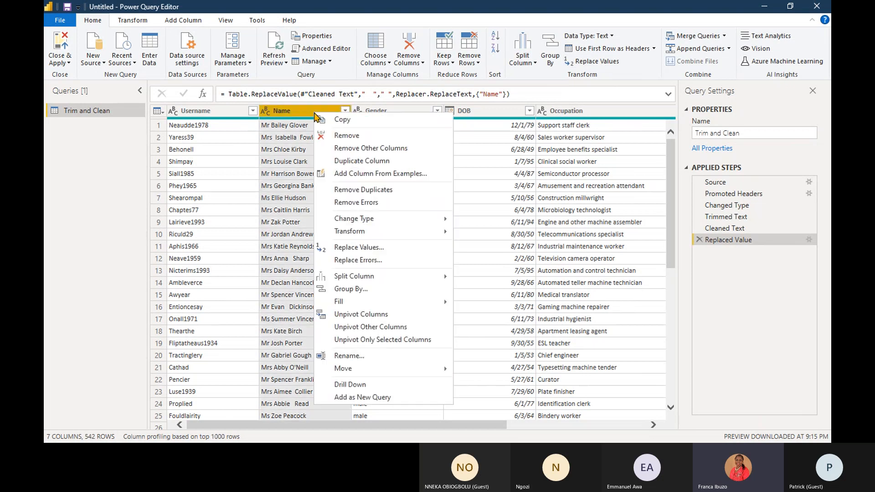
key(Escape)
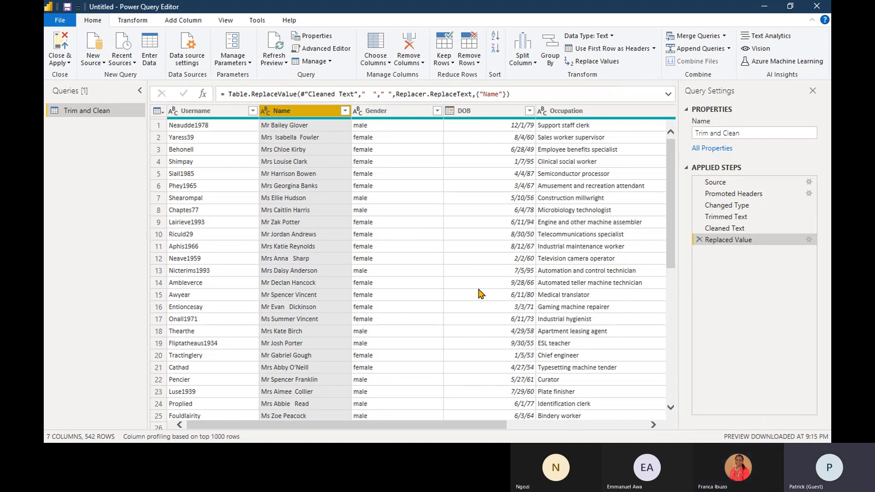
- Open the list of available data types for the Username column
ctrl+click(173, 113)
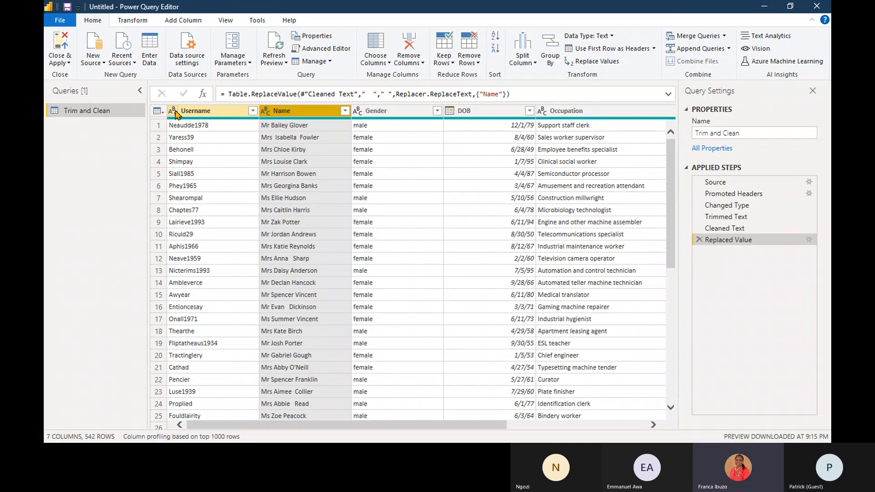
ctrl+click(175, 114)
click(173, 115)
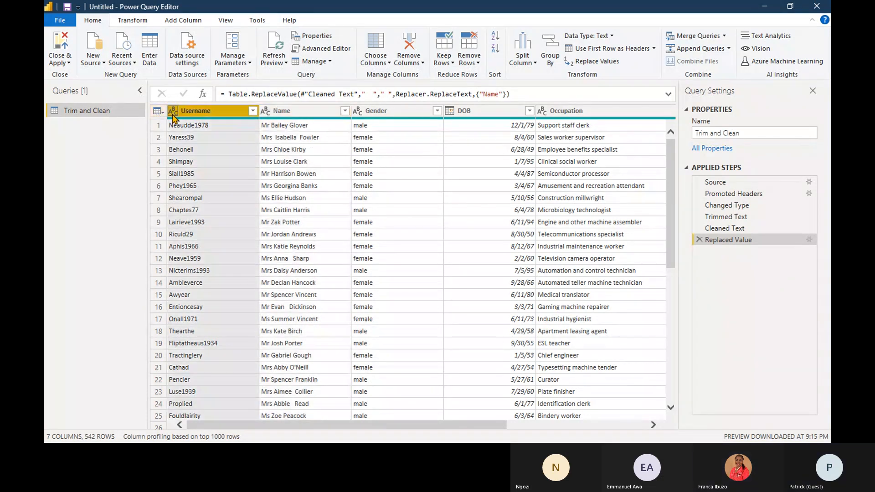
click(173, 110)
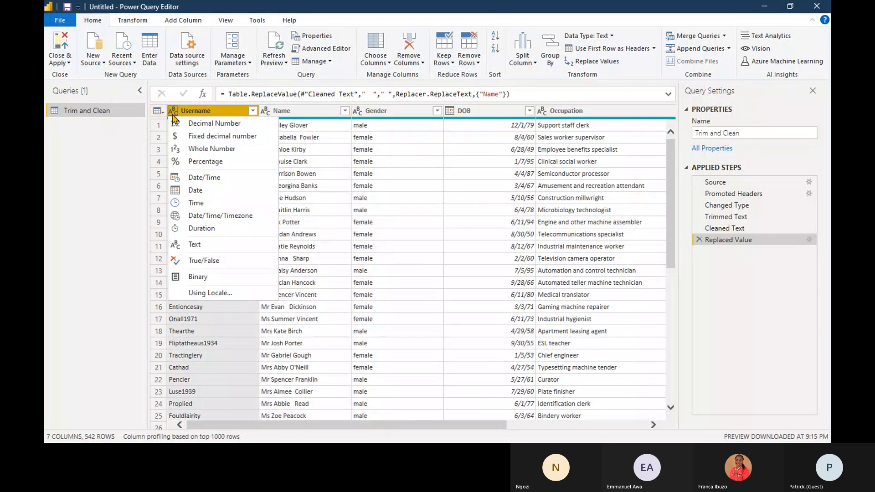
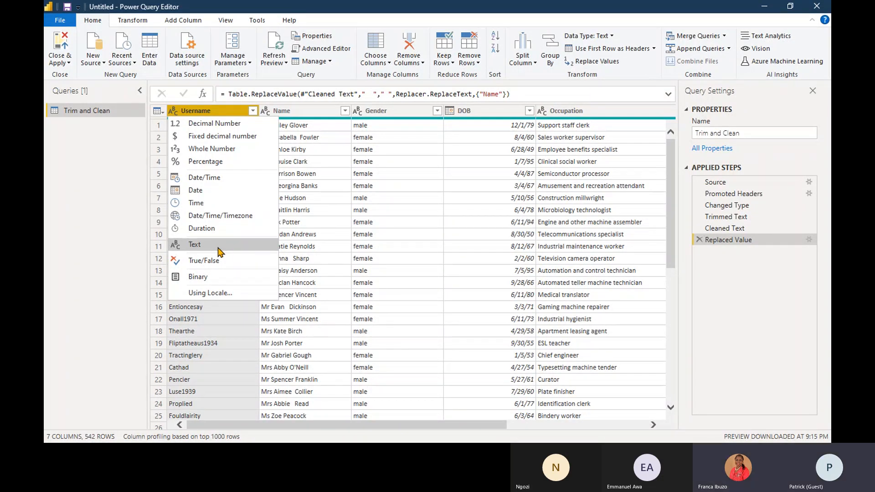
- Keep Text as the Username column's data type and check the 02-Renaming and adding metadata folder in File Explorer for work files
click(218, 247)
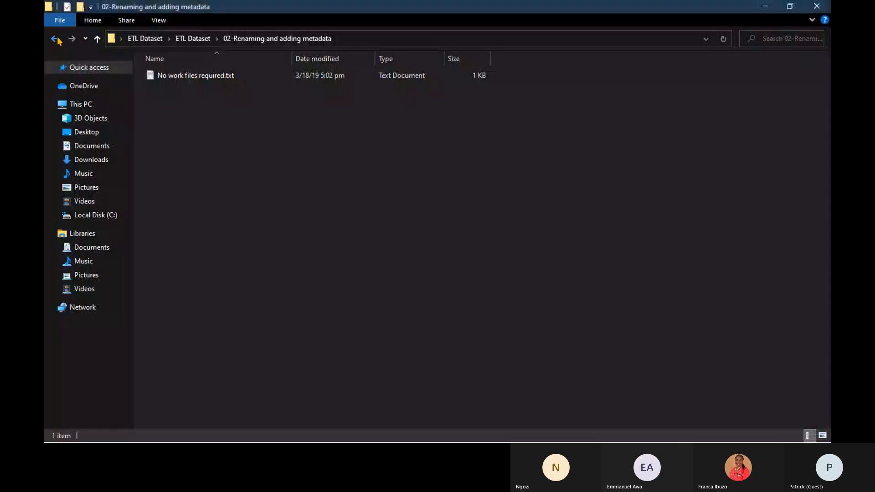
key(alt+Up)
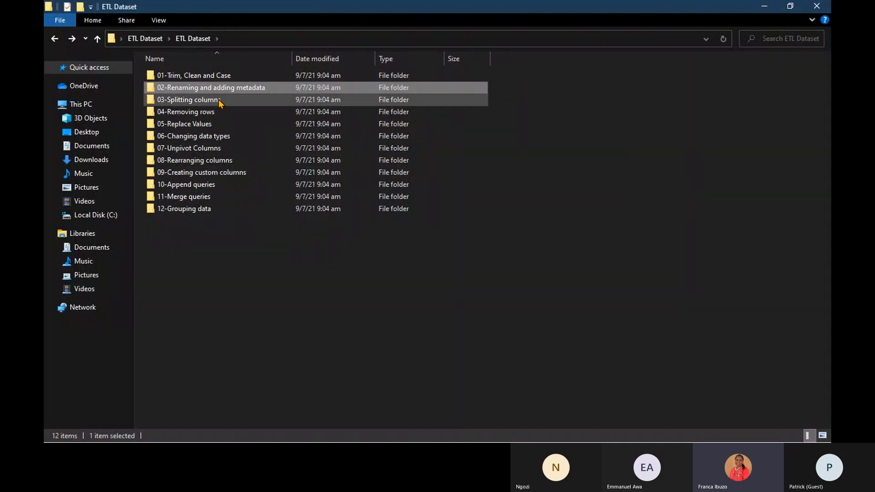
double_click(208, 88)
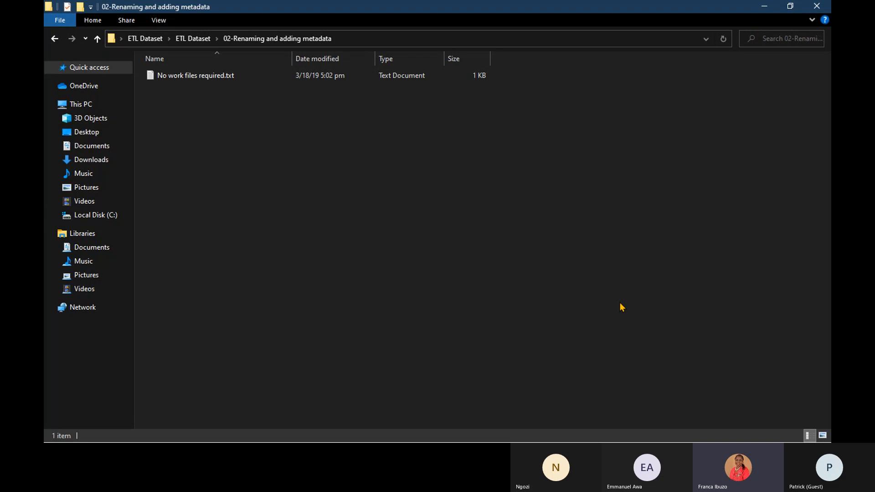
click(765, 6)
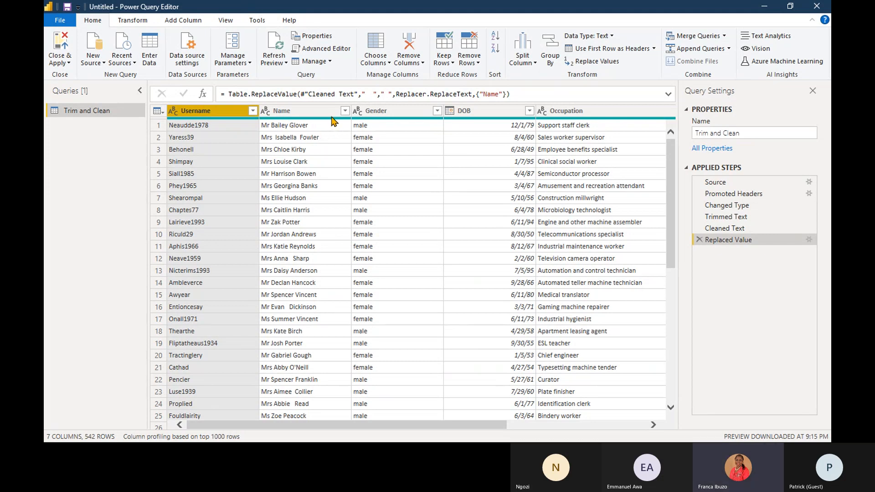
- Rename the Name column to Full Name
mouse_move(324, 118)
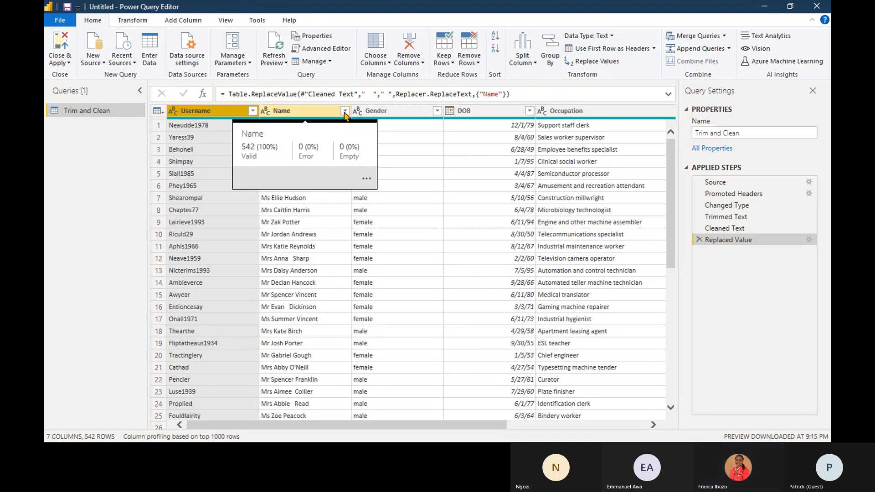
click(296, 110)
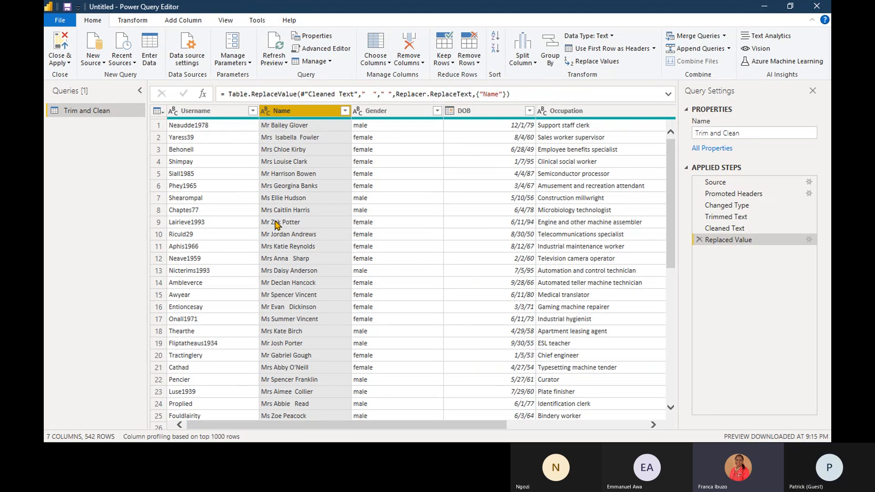
double_click(284, 114)
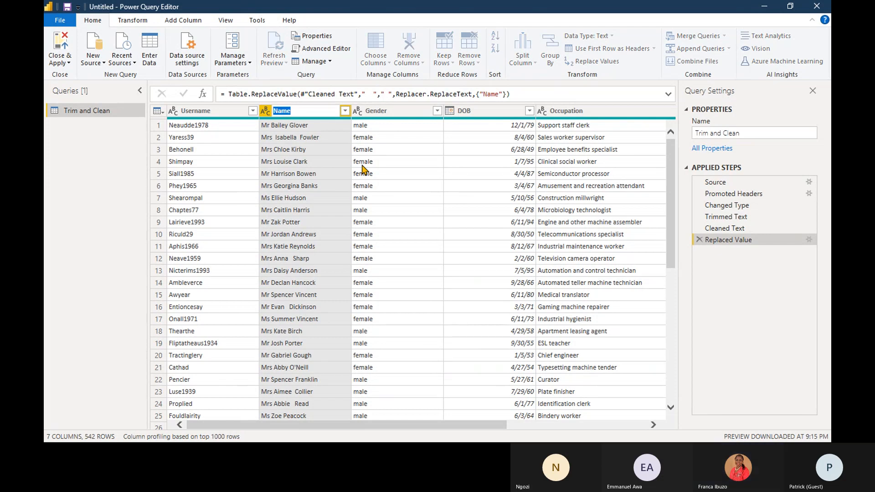
text(Fu)
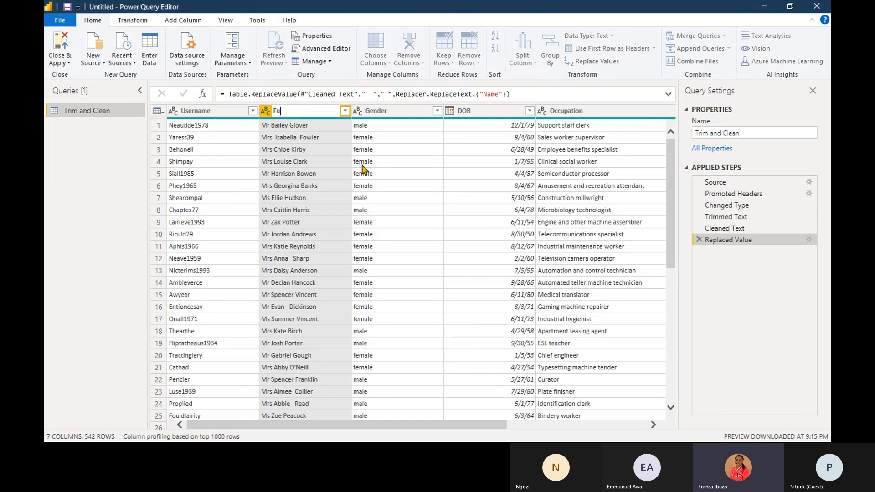
text(ll Name)
key(Return)
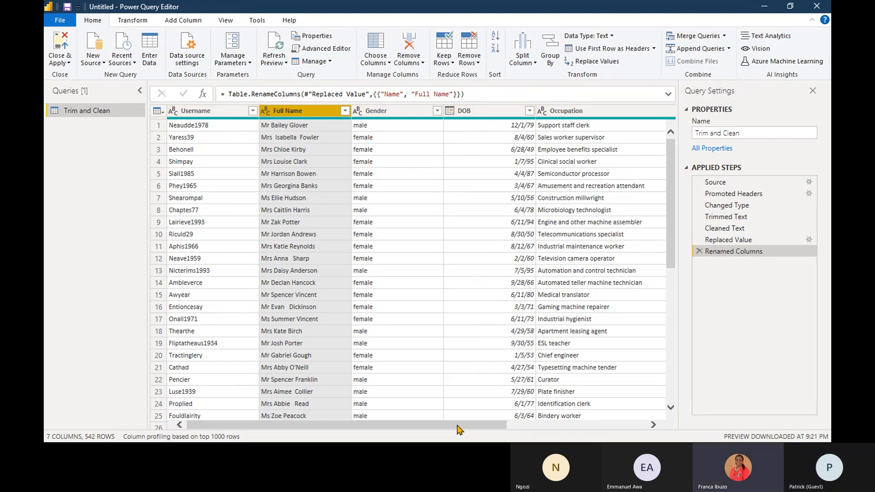
- Narrow the Queries and Query Settings panes so more of the table's columns fit in the preview
drag(459, 429, 415, 422)
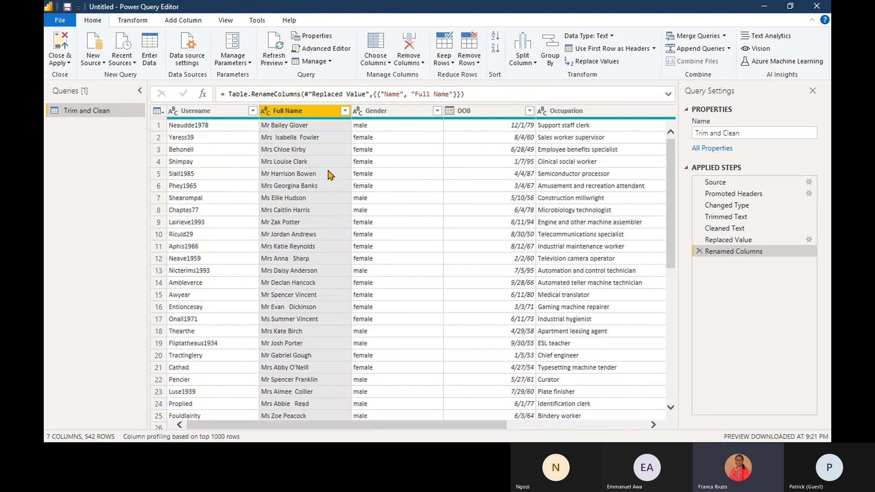
drag(351, 429, 537, 429)
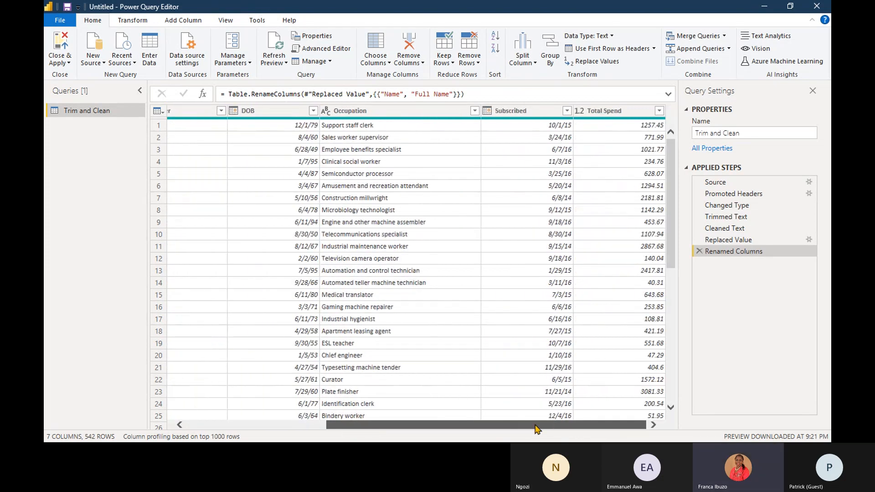
drag(147, 206, 127, 210)
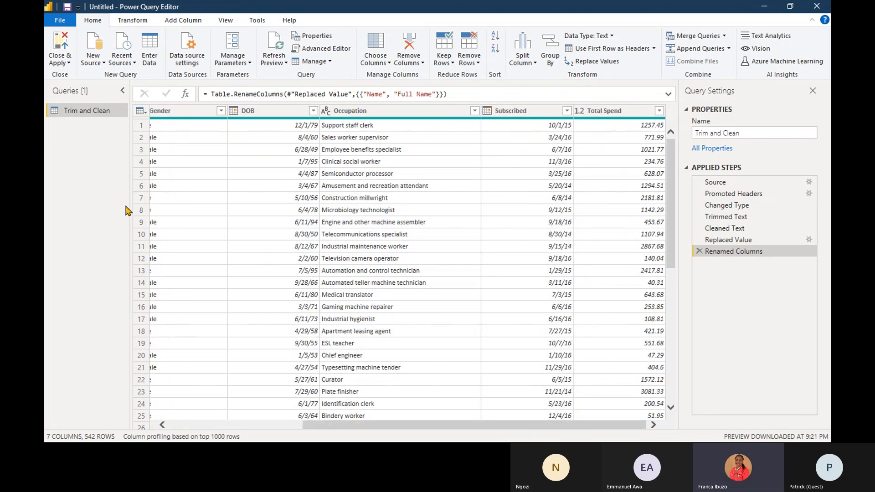
drag(679, 179, 729, 188)
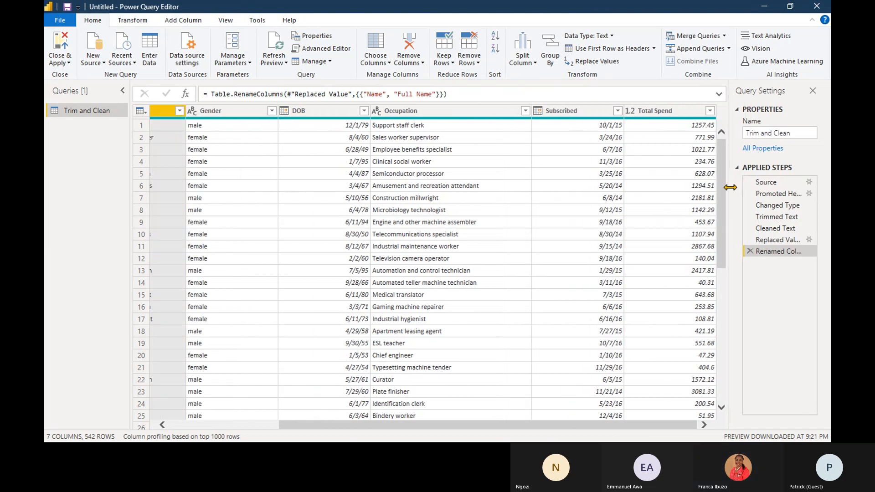
drag(514, 426, 404, 427)
- Examine the sort and filter options of the Gender column without applying any of them
click(373, 112)
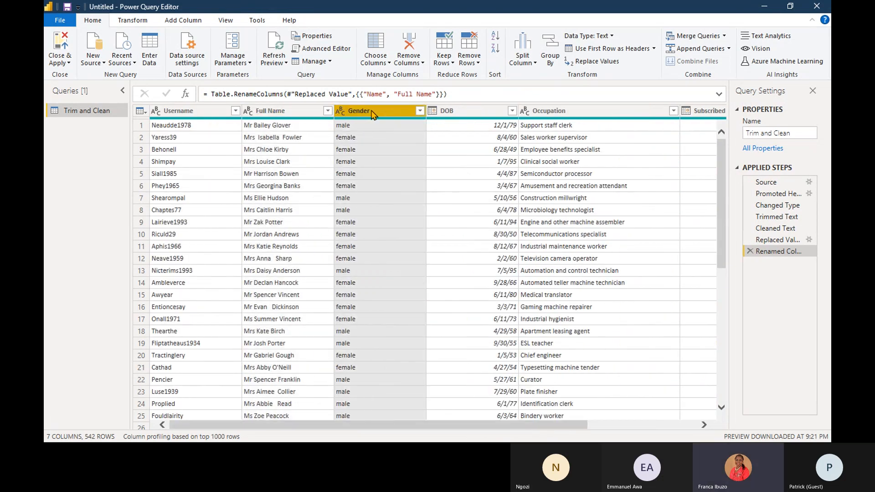
click(419, 111)
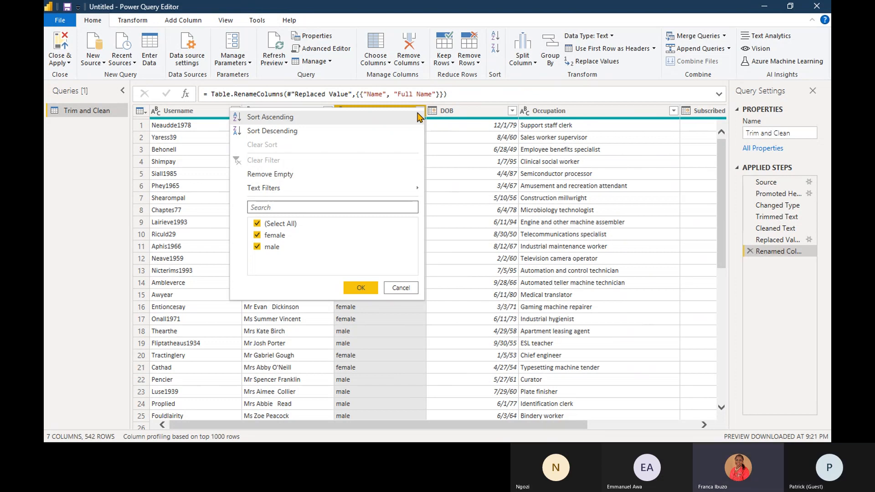
click(399, 289)
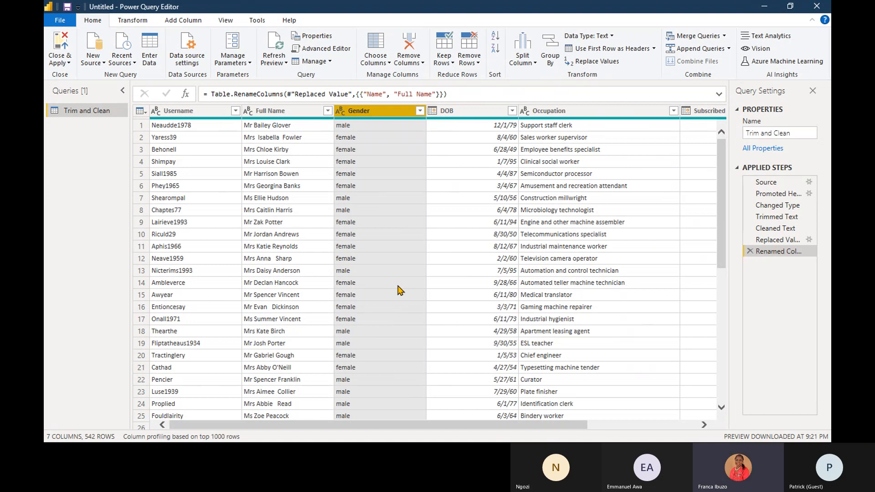
- Sort the table by Full Name in descending order and switch that sort to ascending
click(328, 112)
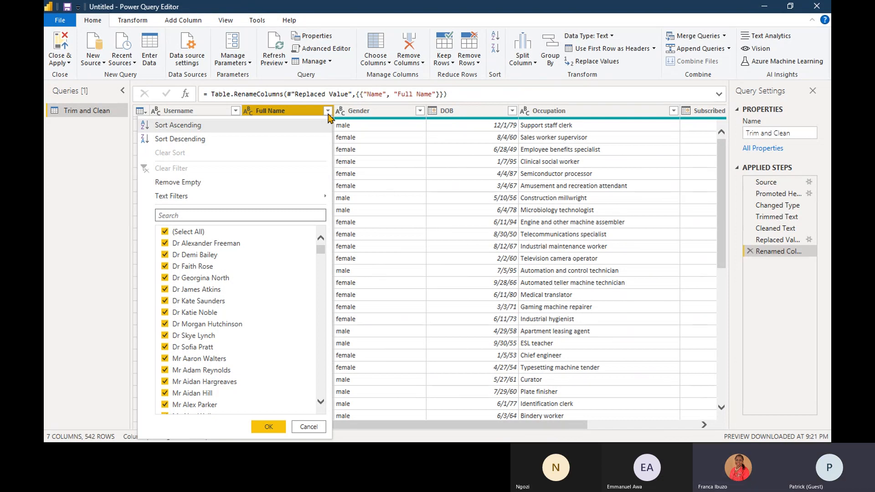
click(197, 139)
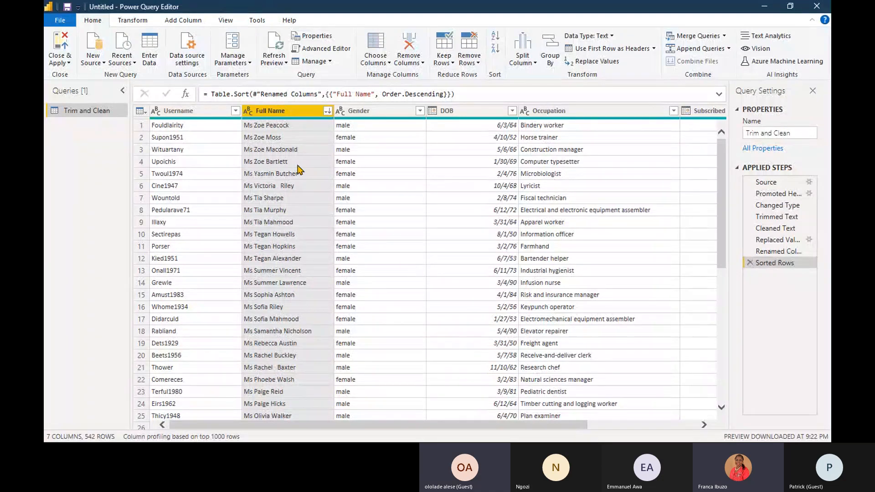
click(327, 110)
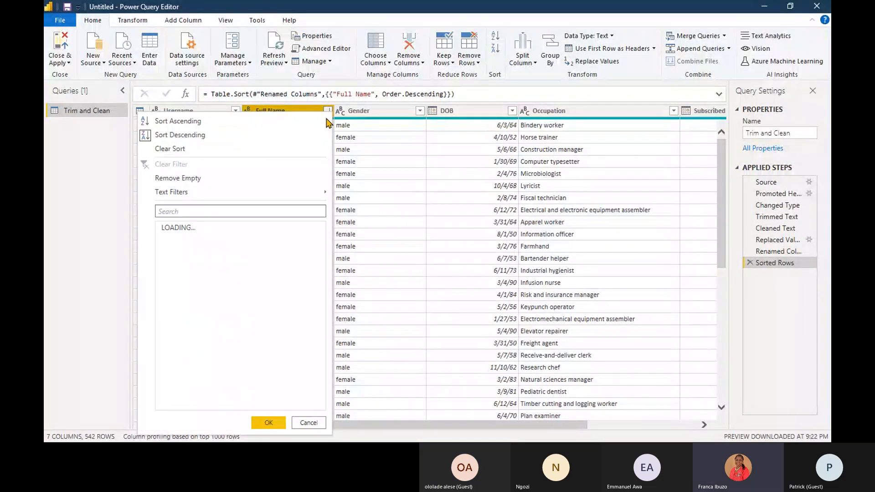
click(239, 122)
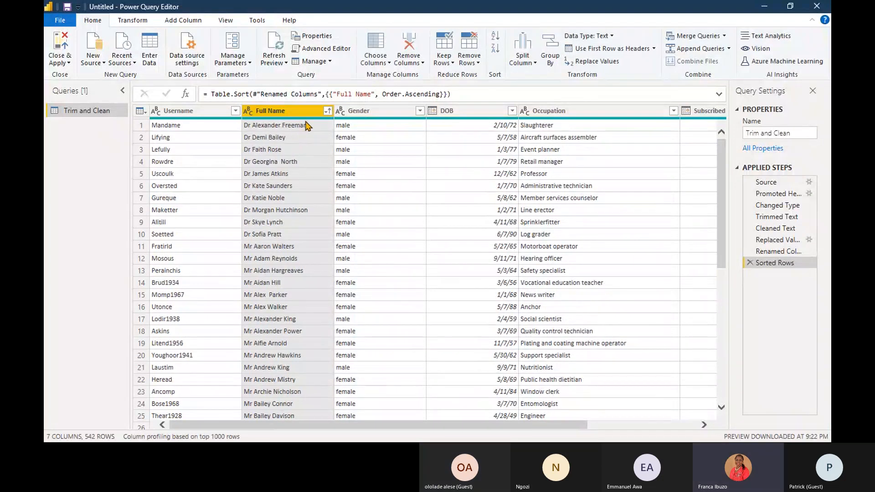
- Examine the Full Name column's sort and filter options without changing them and look through the sorted rows
click(327, 111)
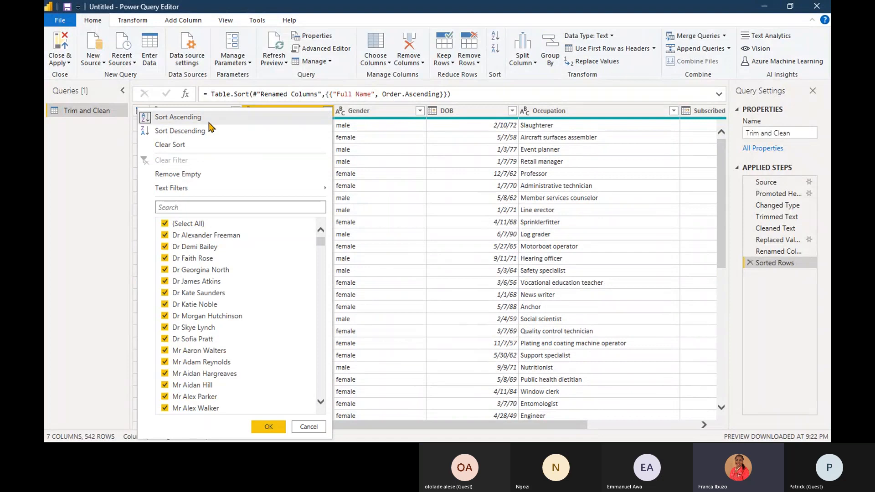
click(317, 427)
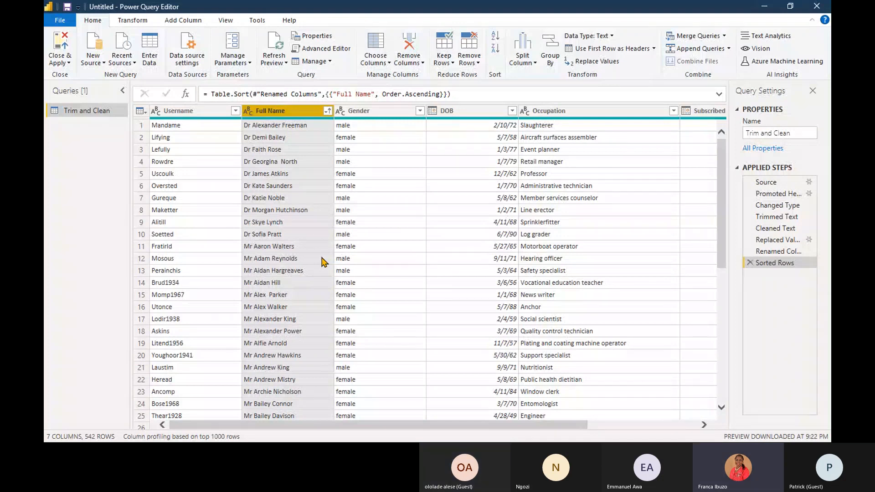
scroll(322, 261, down, 20)
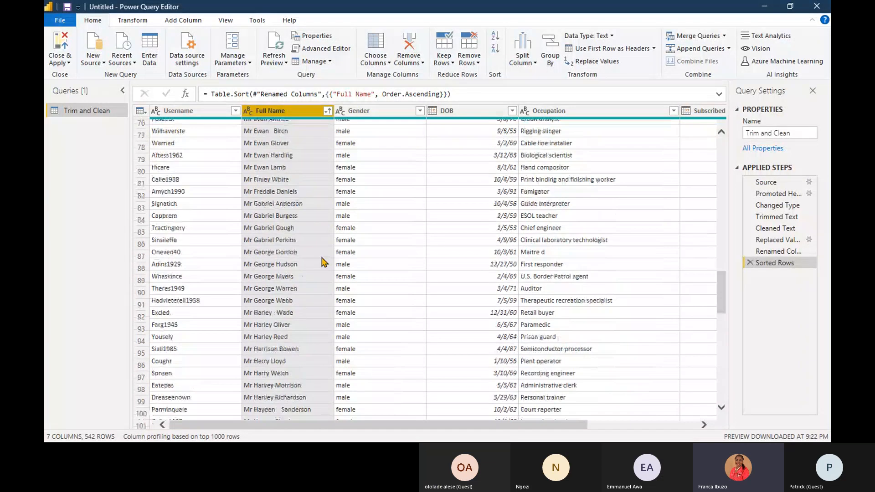
scroll(322, 261, down, 11)
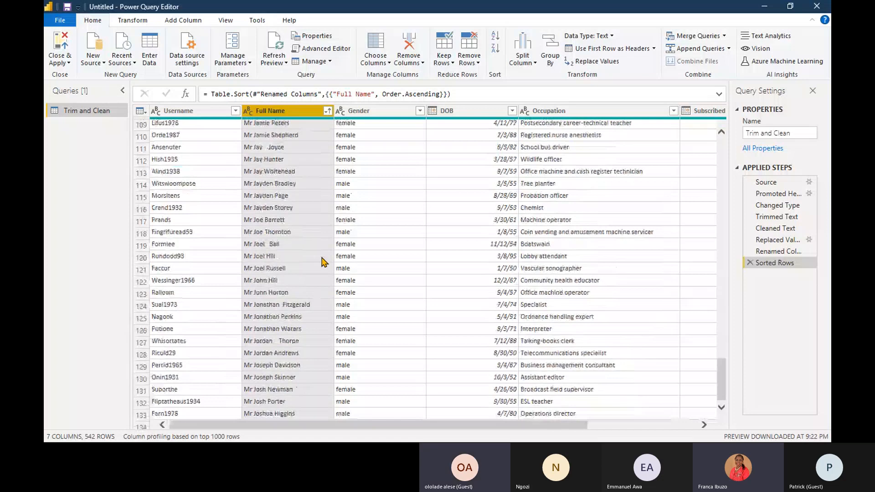
scroll(322, 261, down, 20)
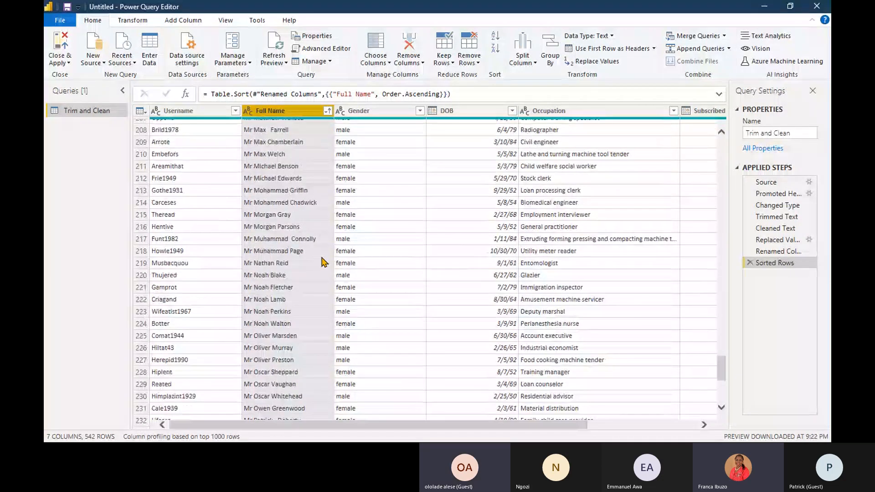
scroll(322, 262, up, 1)
scroll(322, 262, up, 20)
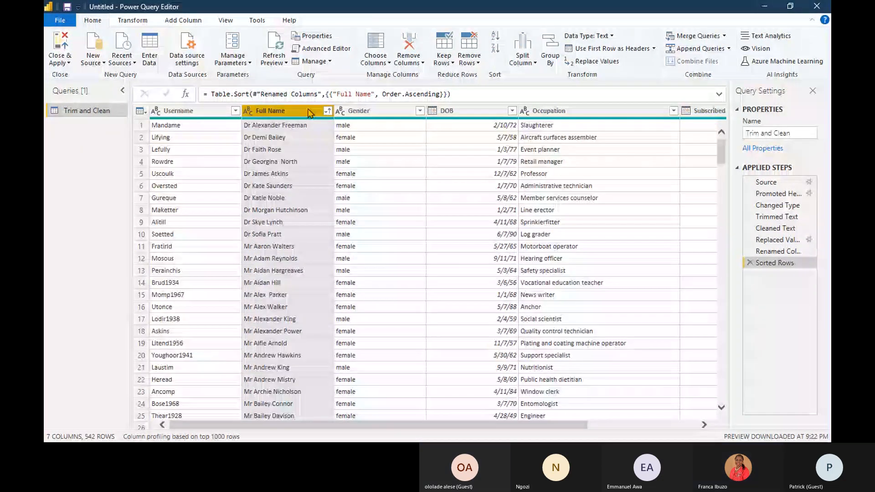
- Add an ascending sort on Username as the second sort level after Full Name and look through the rows
click(235, 111)
click(236, 113)
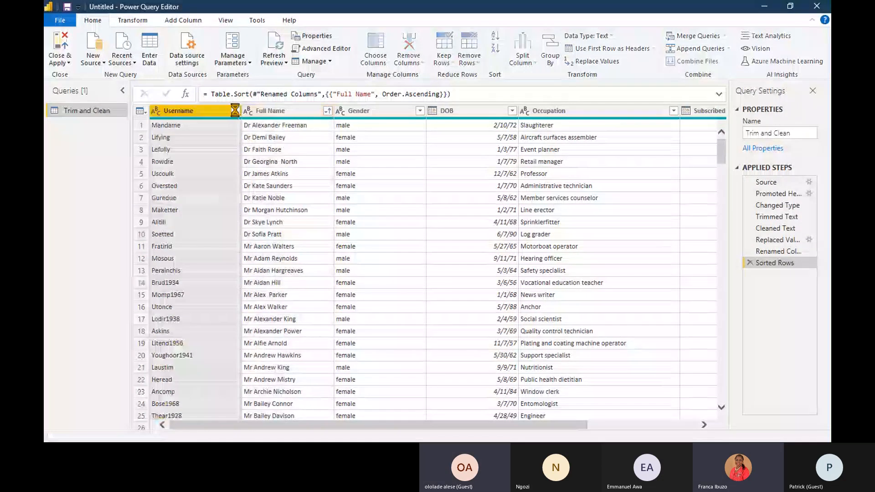
click(236, 111)
click(224, 115)
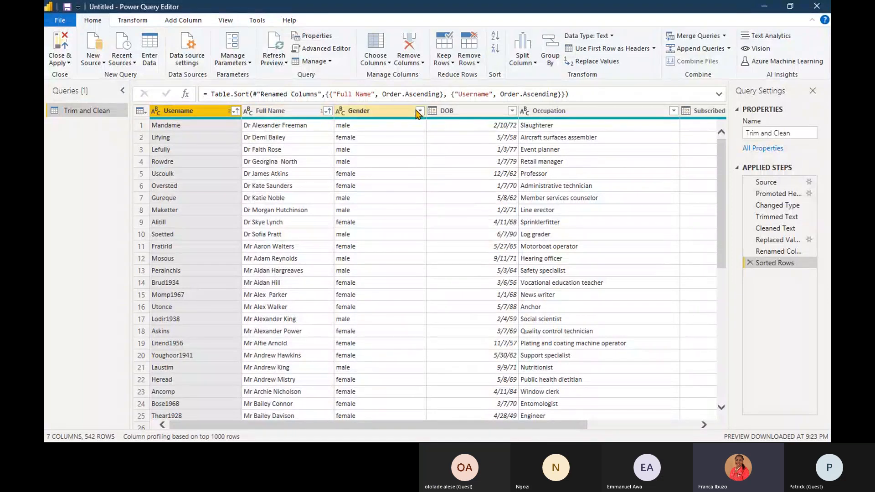
scroll(272, 188, down, 3)
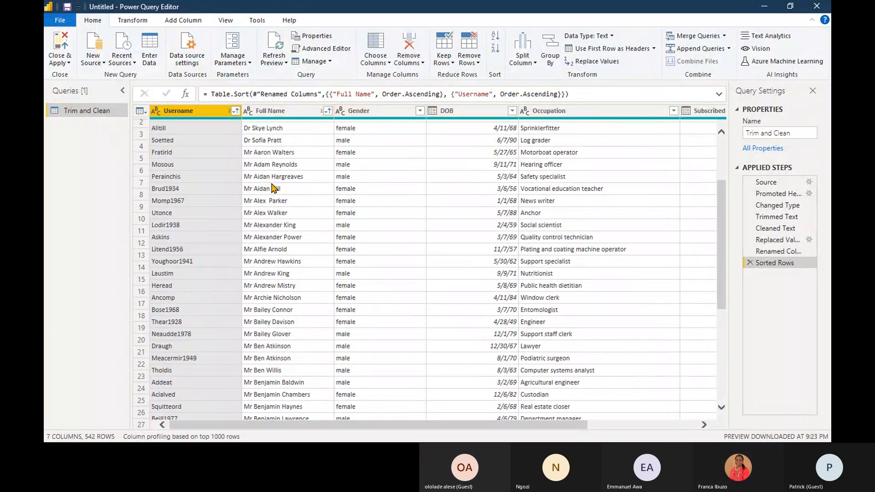
scroll(273, 188, down, 5)
scroll(272, 188, down, 8)
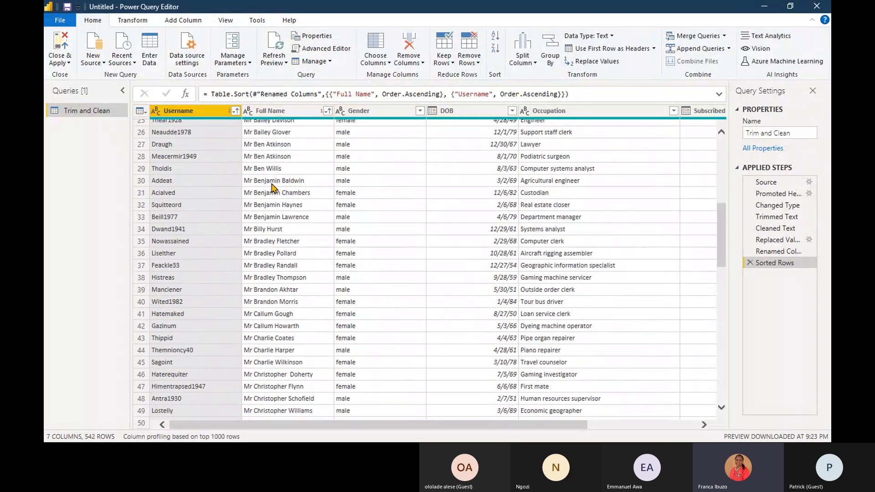
scroll(273, 188, down, 8)
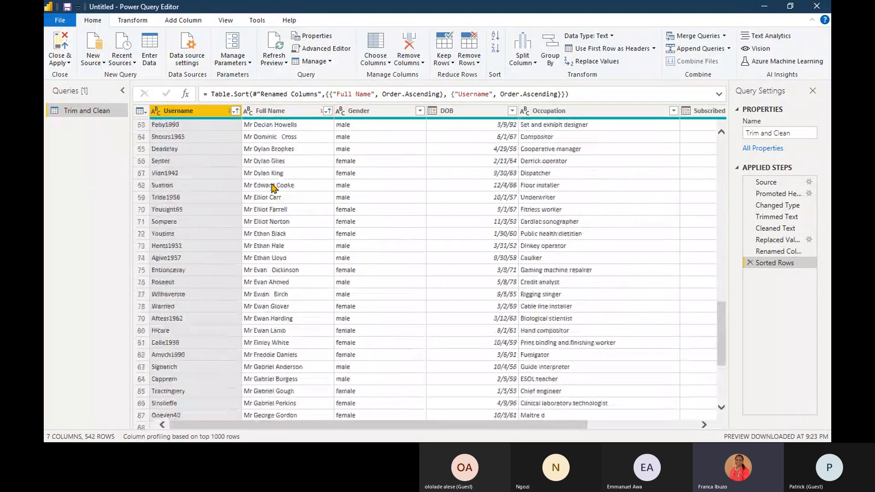
scroll(273, 188, up, 20)
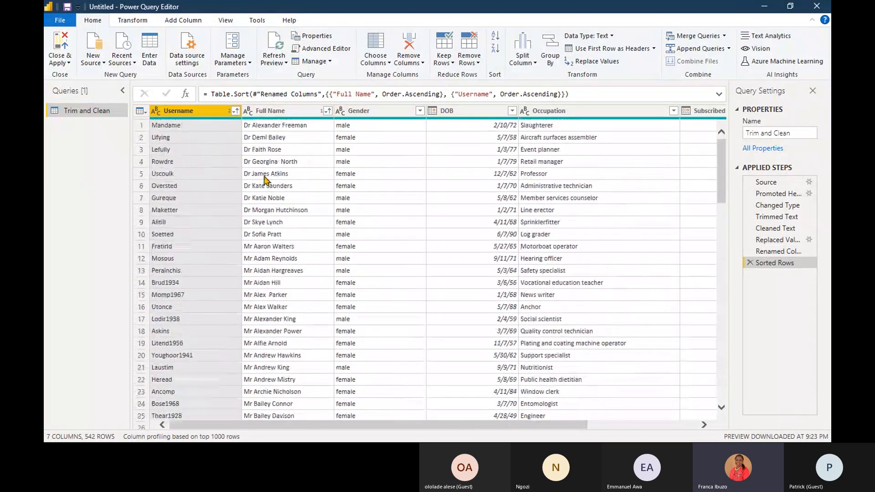
- Leave the Username sort options as they are and delete the Sorted Rows step from the applied steps
click(236, 110)
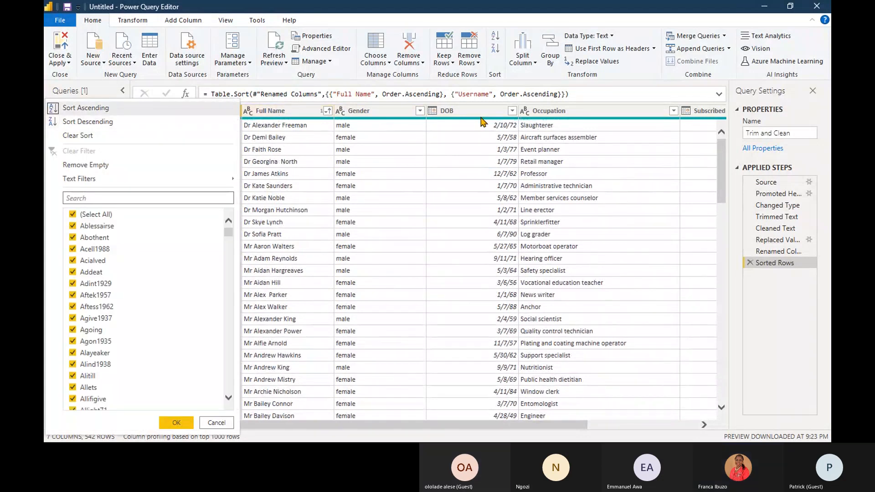
click(732, 266)
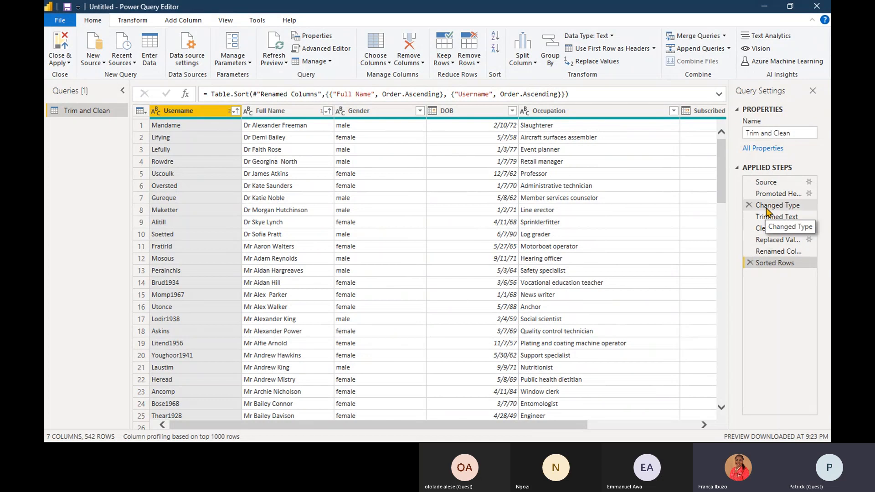
click(750, 263)
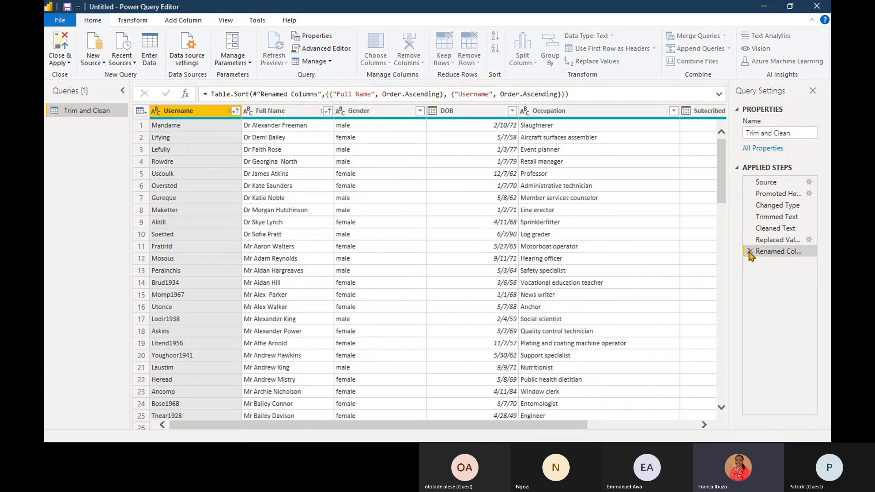
- Delete the Renamed Columns, Replaced Value, Cleaned Text and Trimmed Text steps from the applied steps
click(750, 251)
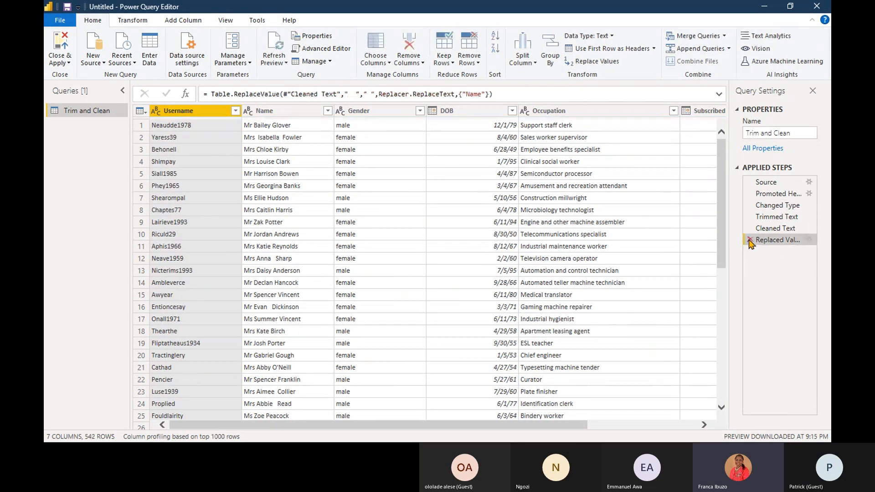
click(749, 239)
click(749, 229)
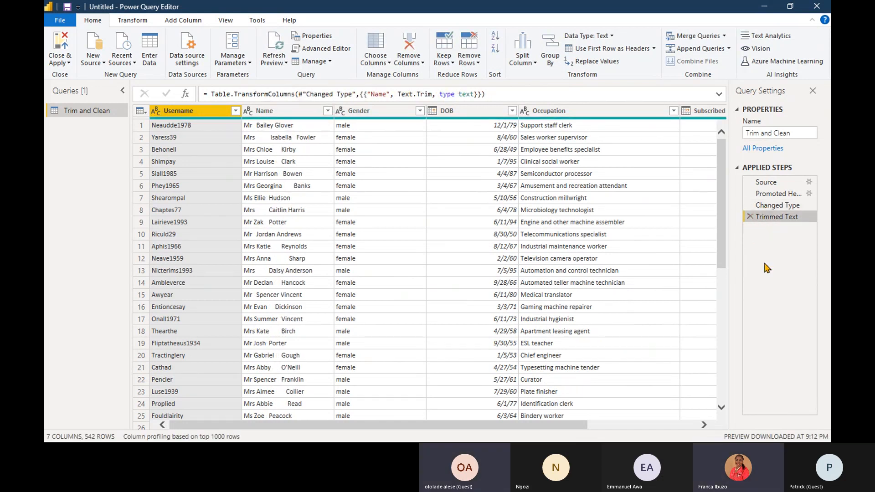
click(749, 217)
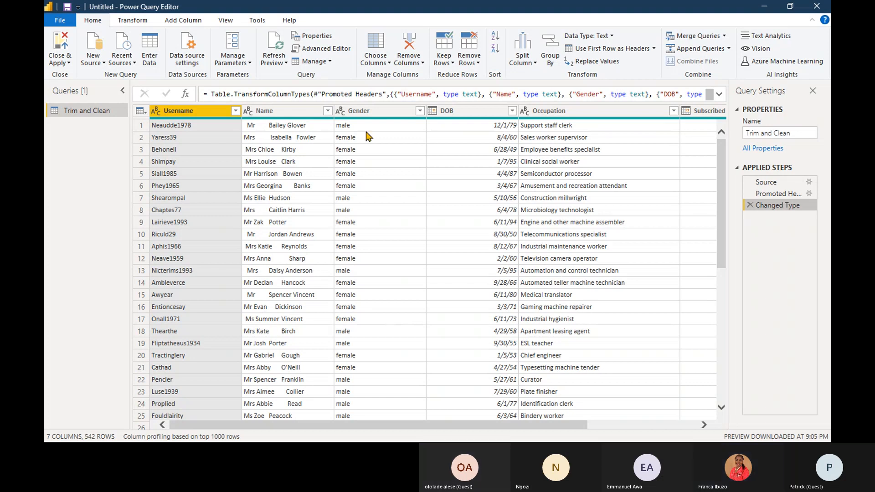
click(311, 113)
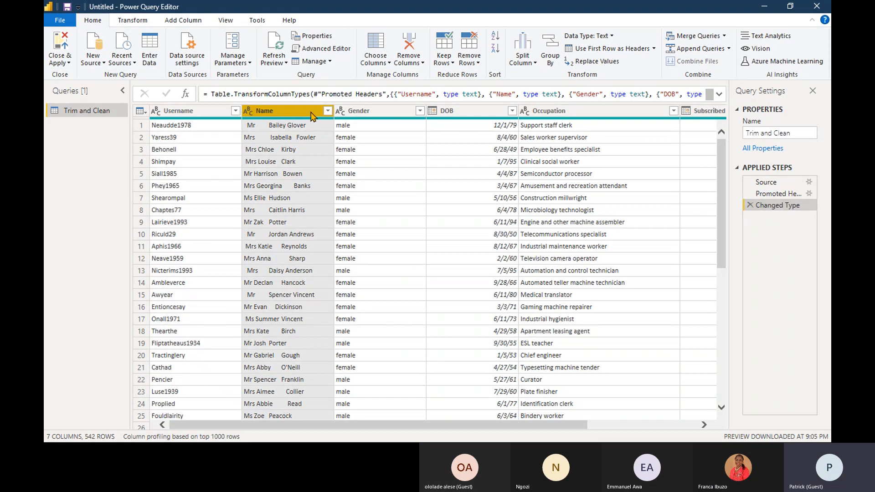
click(327, 111)
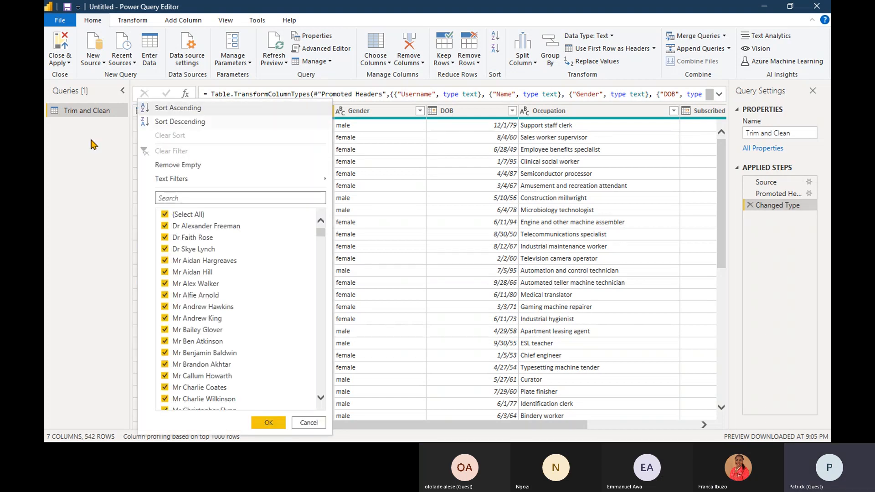
click(102, 163)
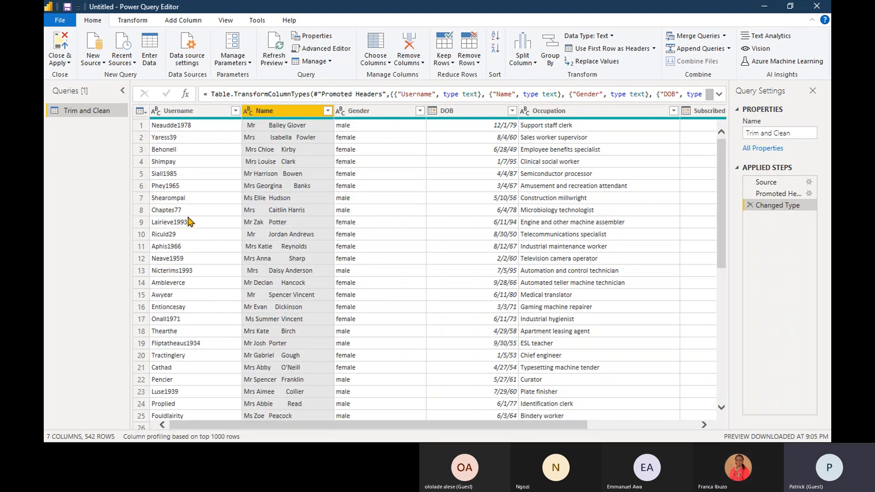
- Trim the text in the Name column and apply the Clean transform to it
right_click(277, 114)
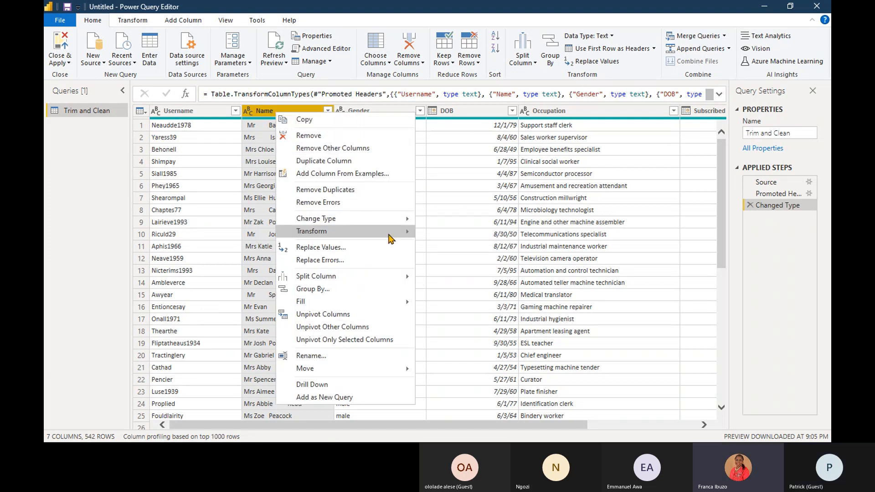
mouse_move(395, 237)
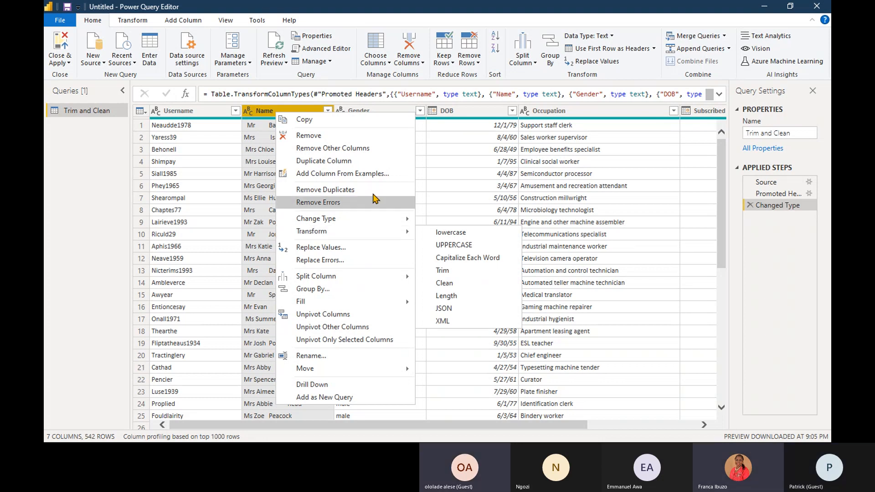
right_click(266, 114)
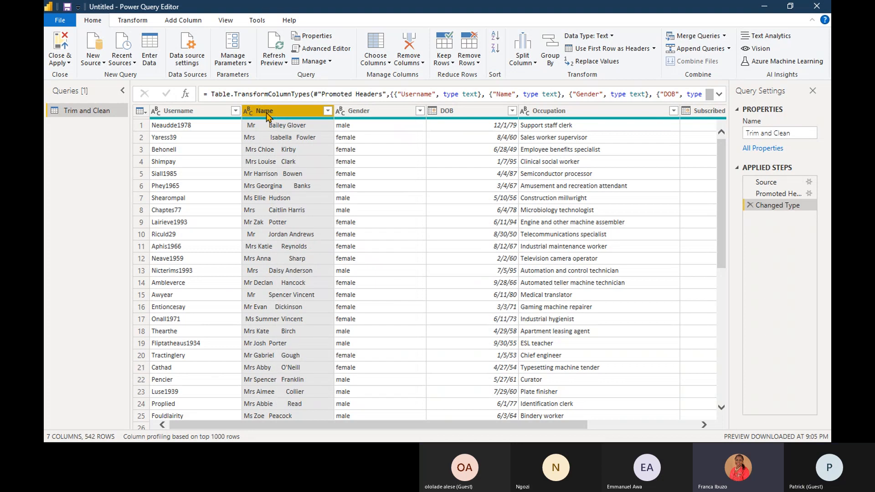
right_click(266, 115)
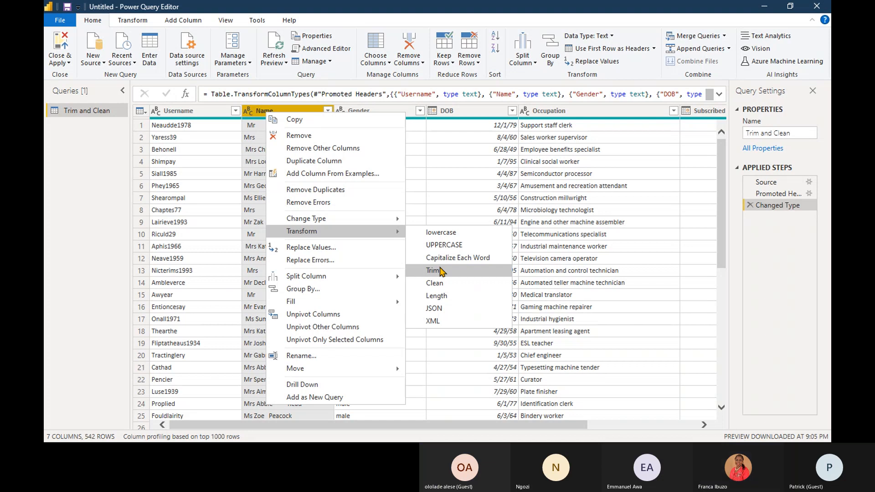
click(433, 271)
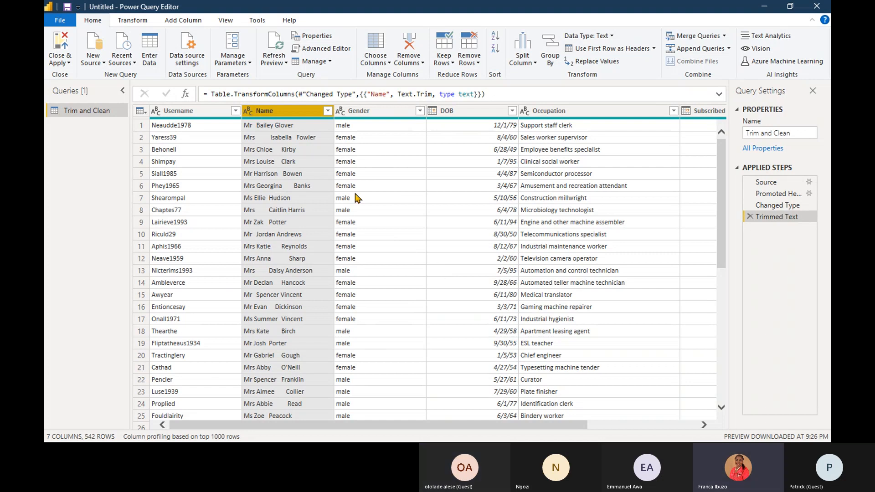
right_click(300, 112)
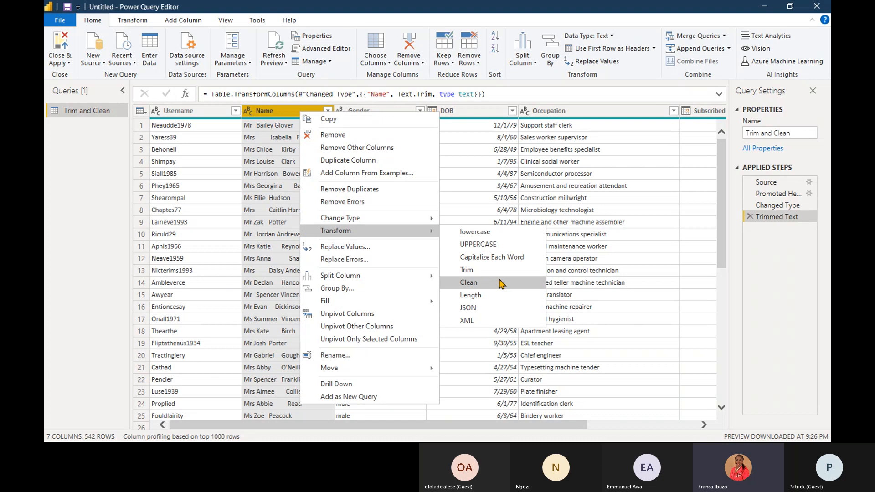
click(501, 283)
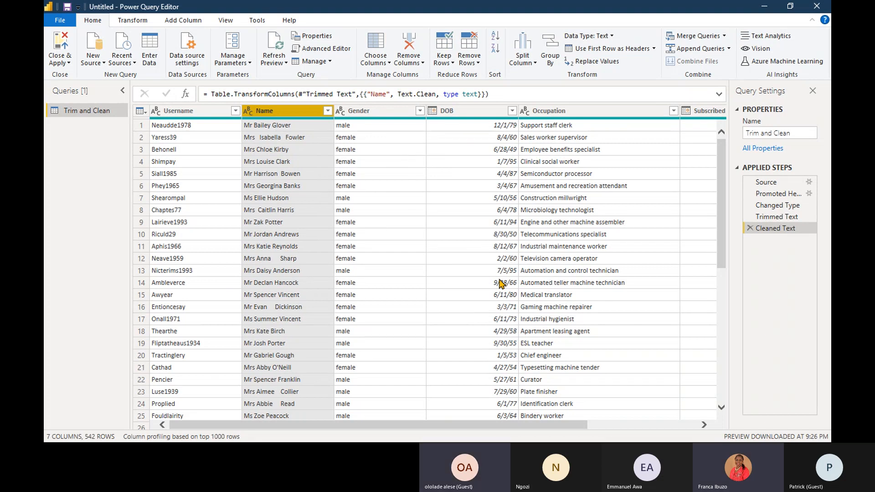
- Replace every double space in the Name column with a single space
right_click(300, 186)
click(288, 119)
right_click(288, 119)
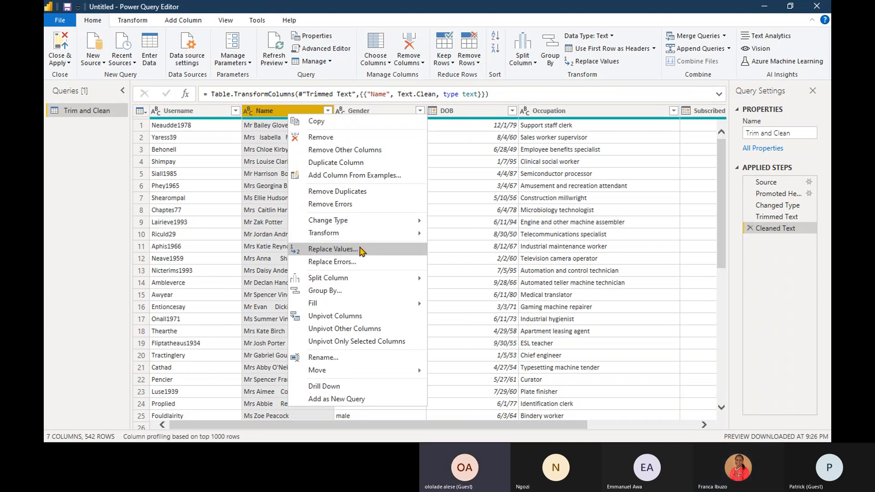
click(332, 248)
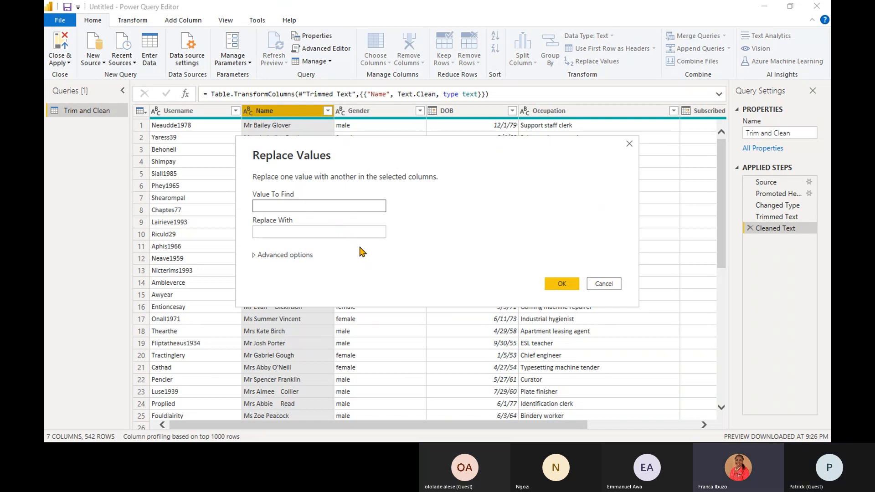
click(337, 233)
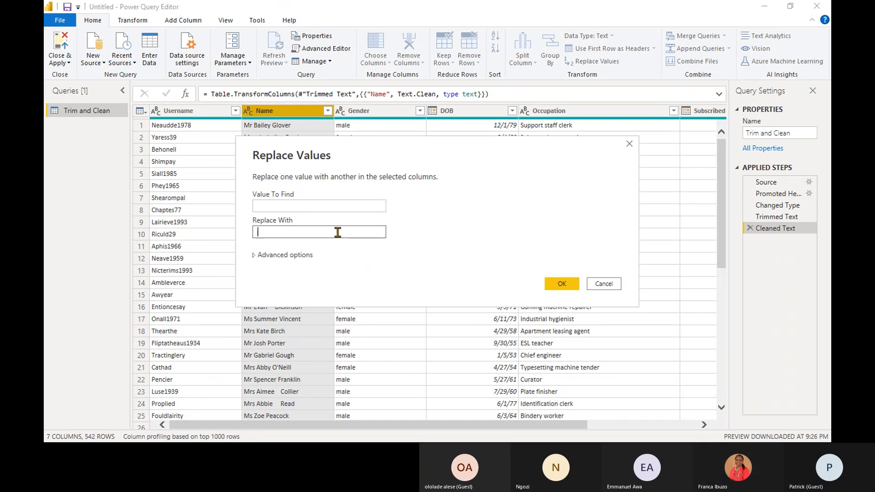
key(Return)
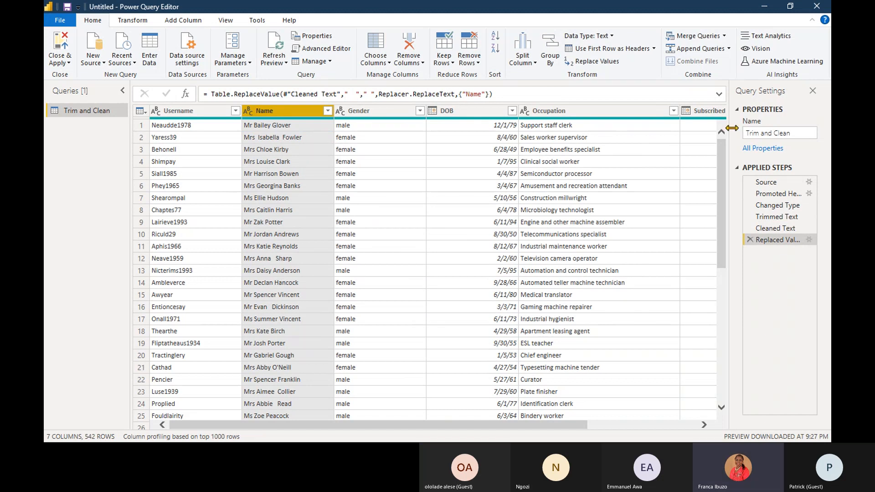
drag(724, 152, 719, 299)
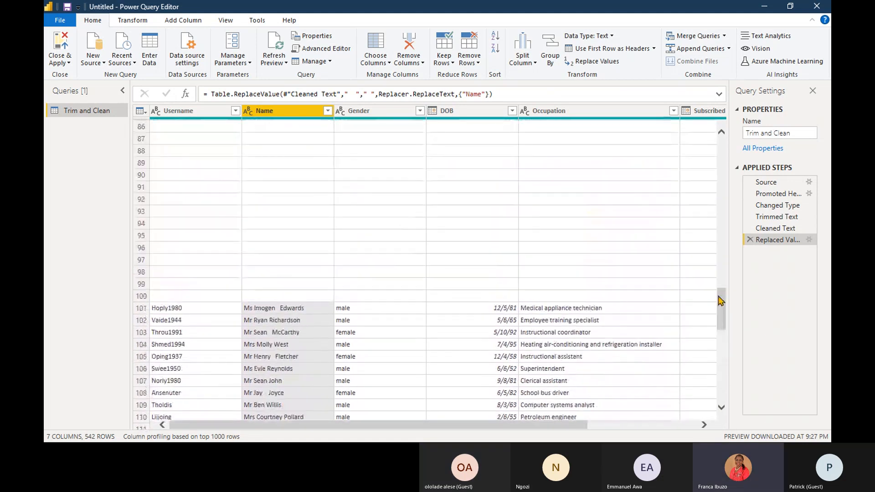
right_click(287, 115)
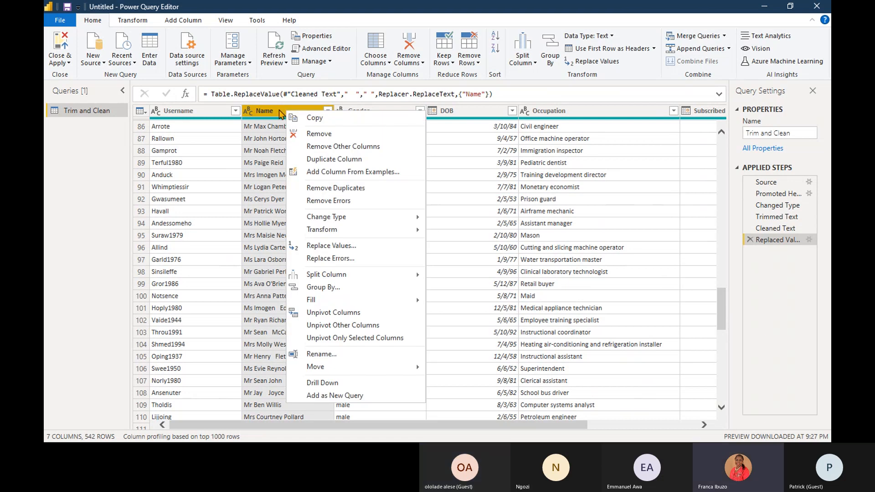
right_click(280, 114)
right_click(278, 112)
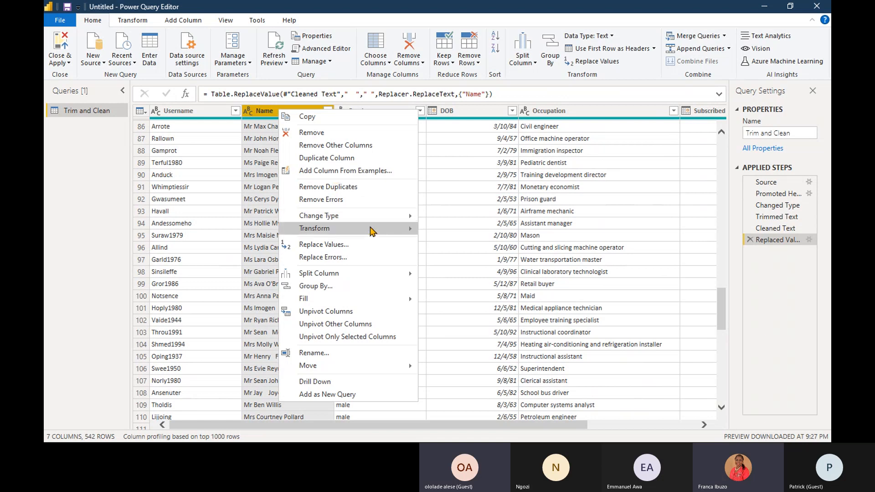
mouse_move(371, 231)
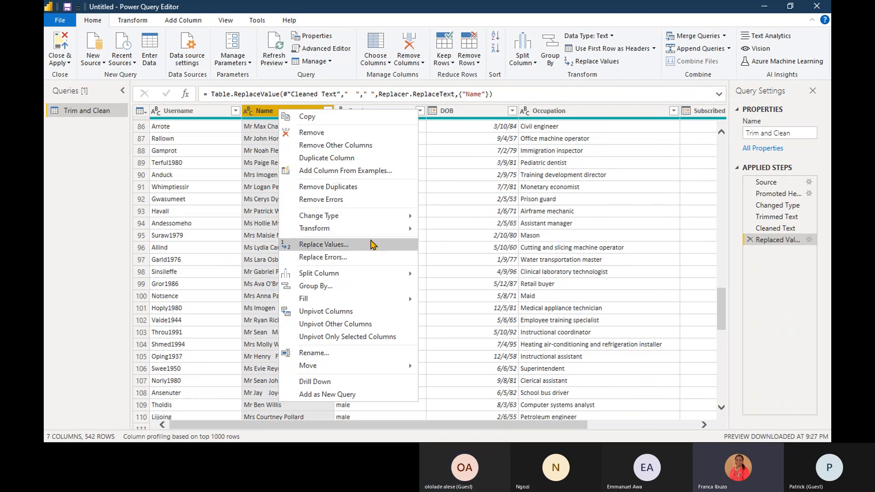
click(371, 245)
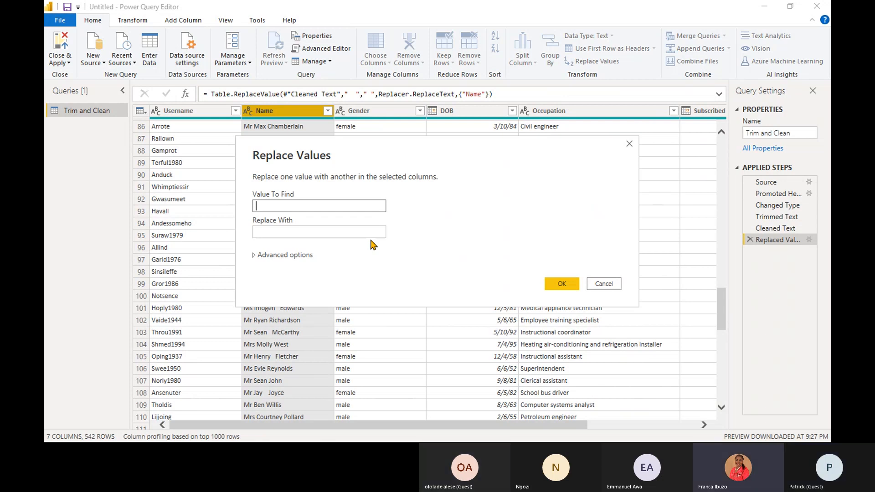
click(605, 284)
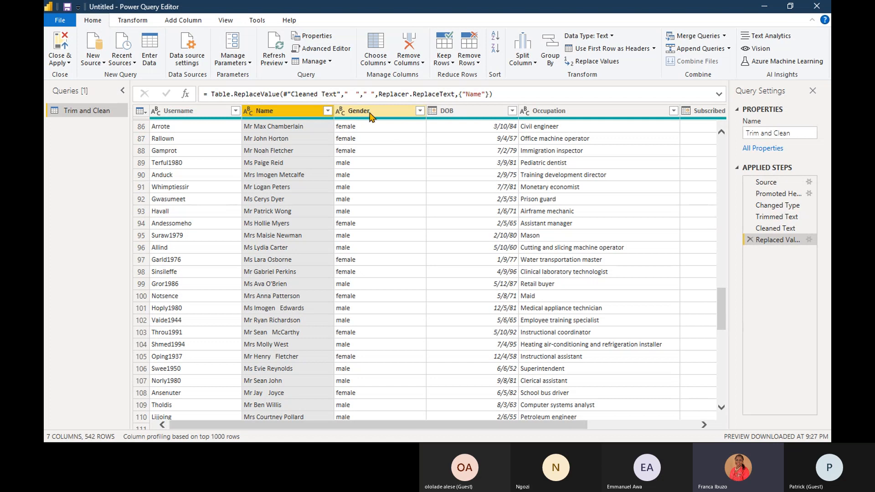
- Rename the Name column to Full Name
double_click(273, 110)
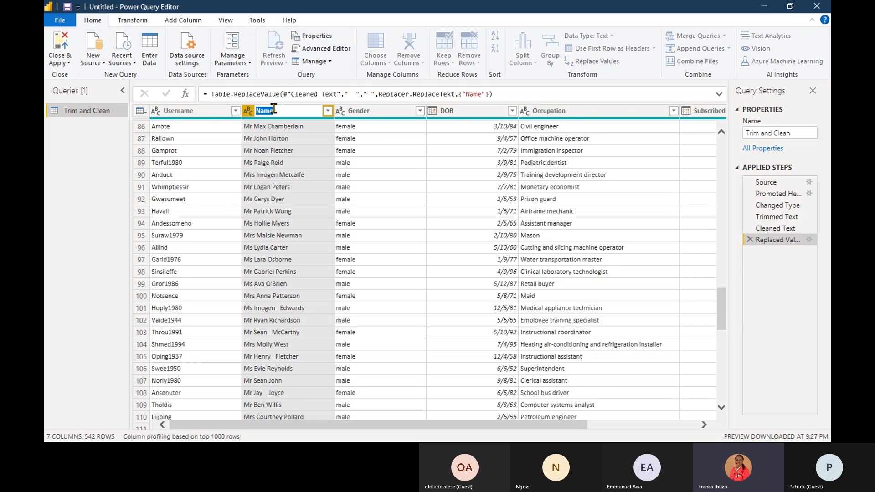
text(Full Name)
key(Return)
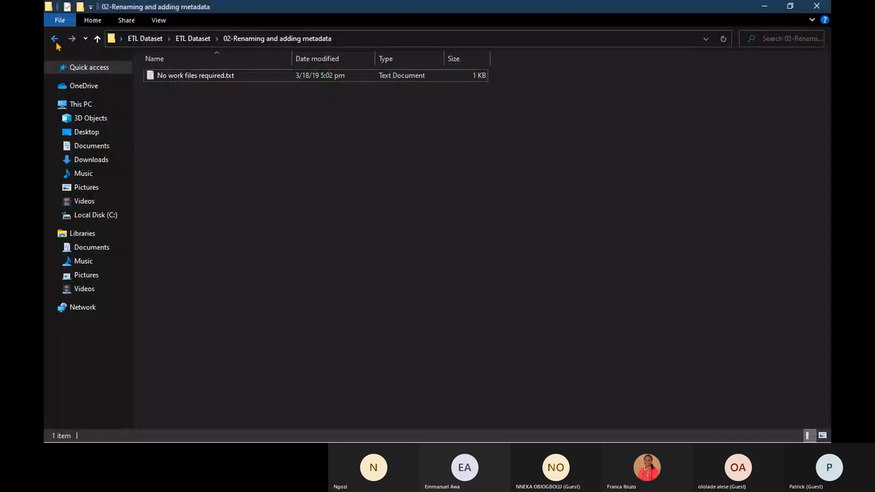
- In File Explorer, return to the ETL Dataset folder and open the 03-Splitting columns folder
click(56, 43)
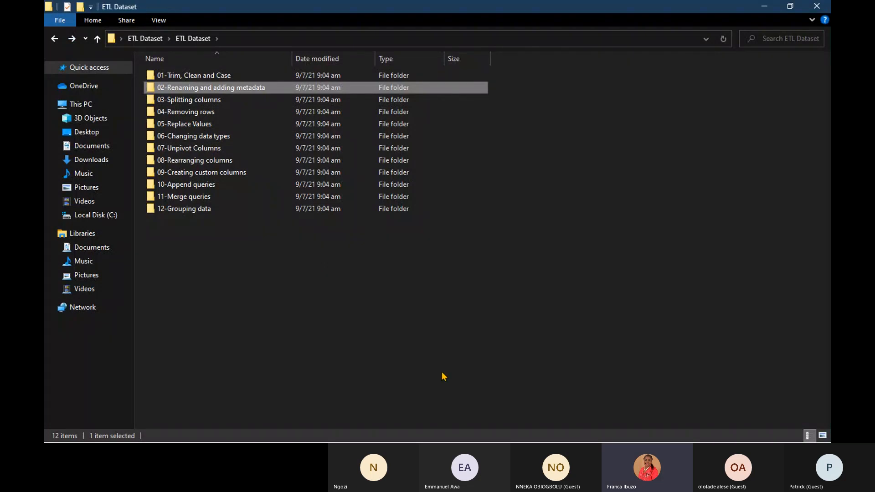
double_click(214, 103)
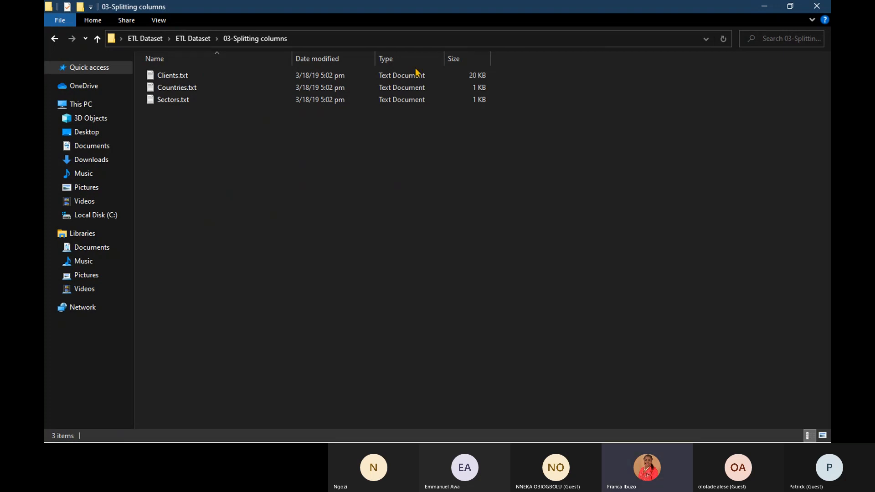
double_click(660, 11)
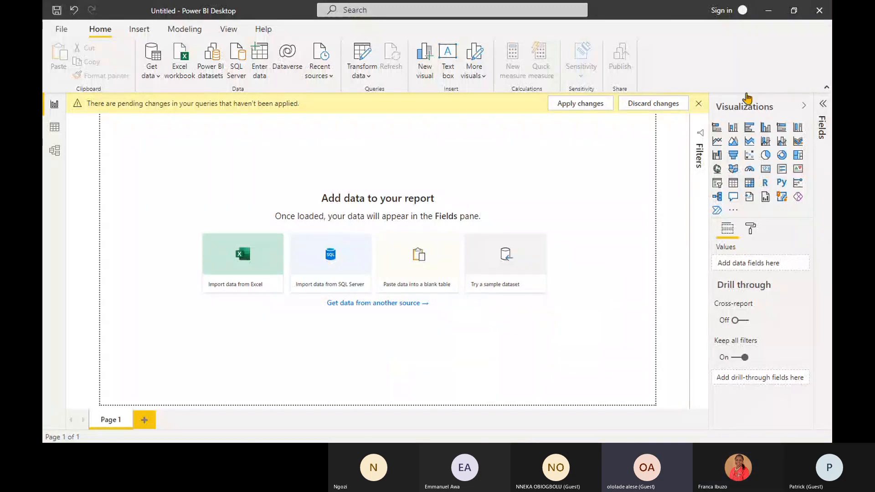
- Minimise the Power BI Desktop and Power Query Editor windows to return to the 03-Splitting columns folder
click(770, 15)
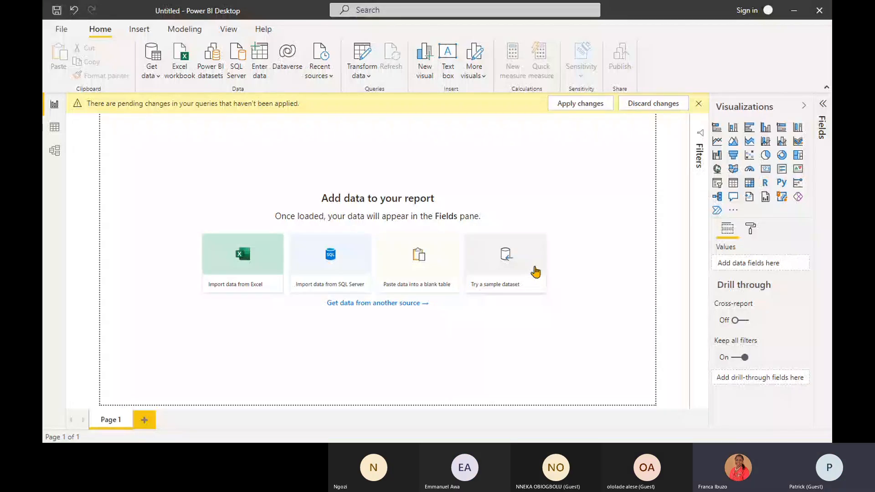
click(794, 12)
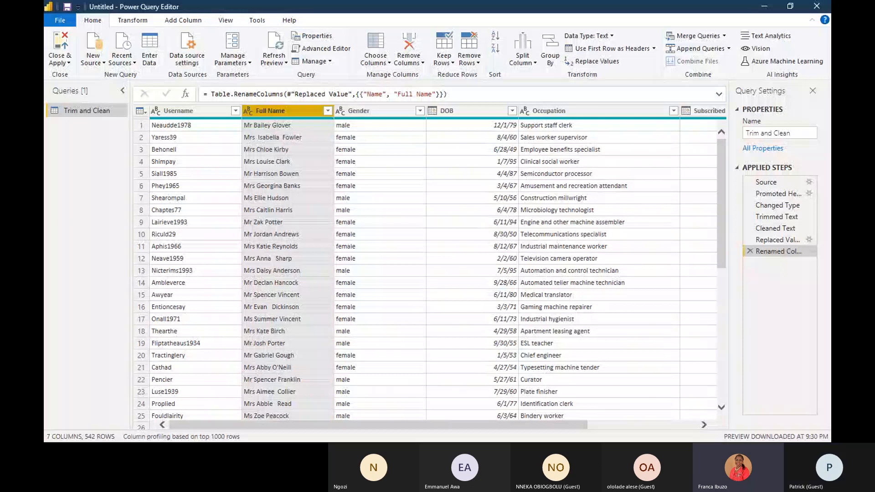
click(762, 10)
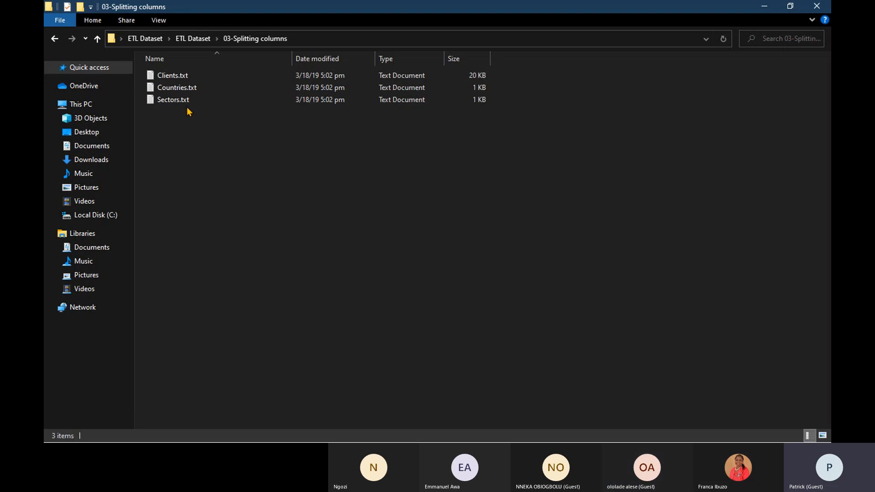
- Try to open the Clients.txt file from the folder and dismiss its file options
double_click(178, 76)
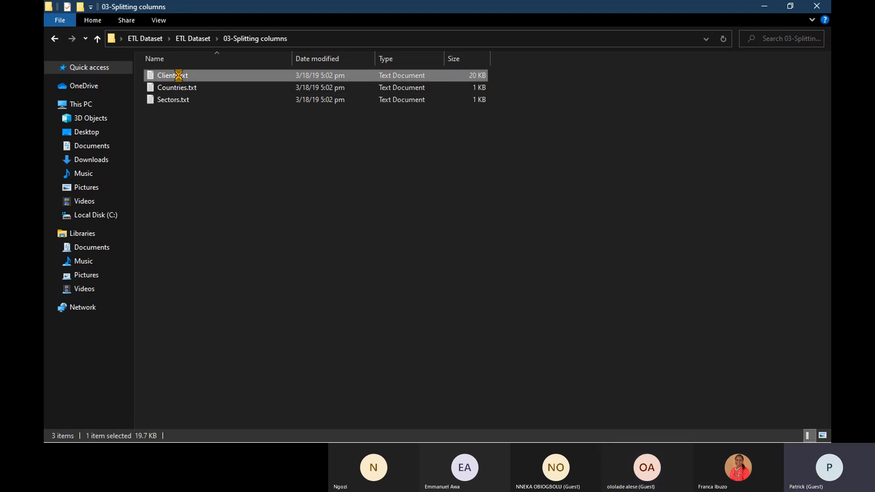
right_click(178, 75)
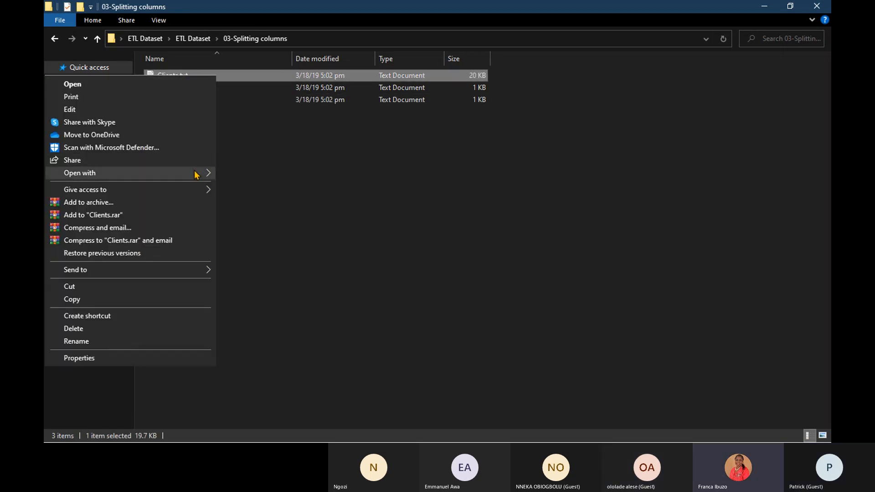
mouse_move(197, 175)
click(534, 162)
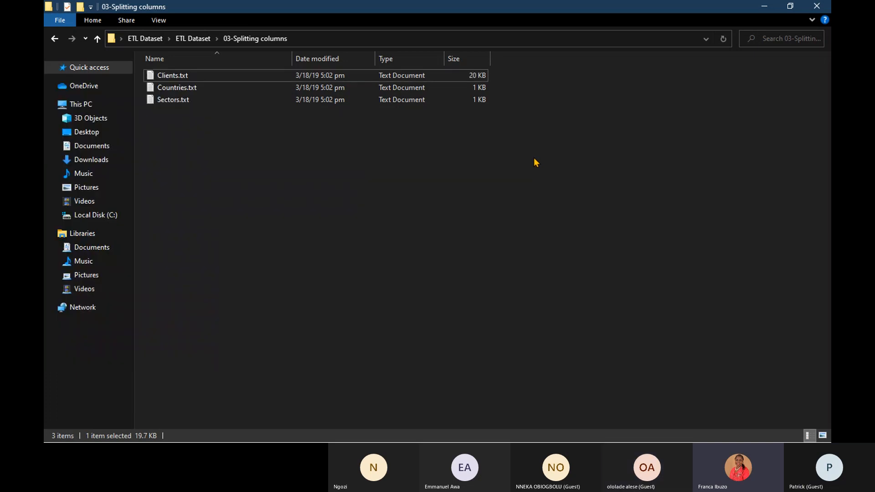
click(535, 163)
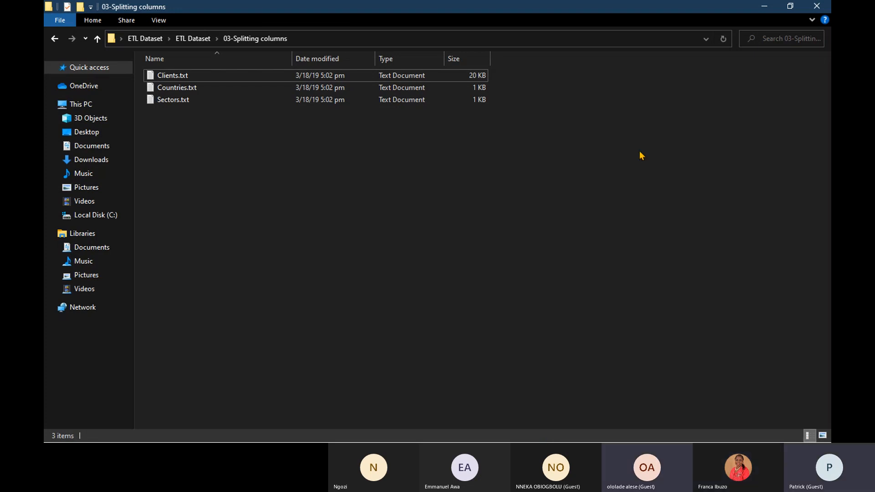
- Minimise the 03-Splitting columns folder window, switch to Power BI Desktop and restore its window to full size
click(764, 8)
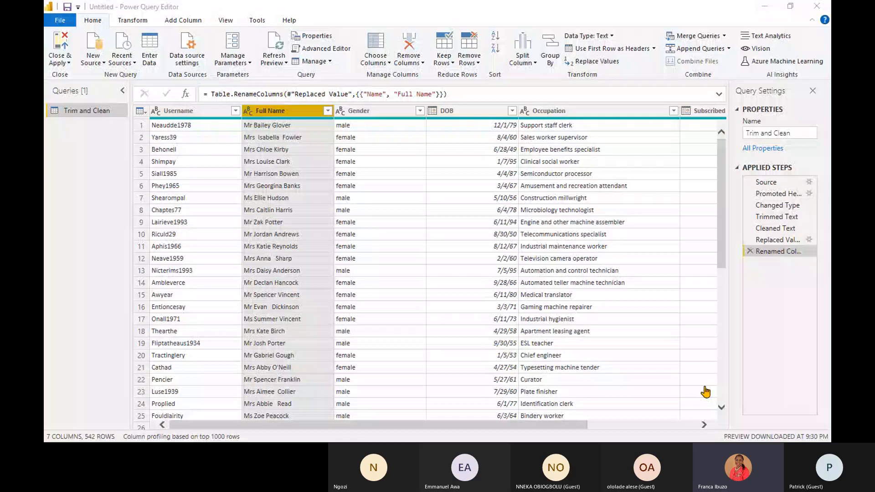
click(768, 10)
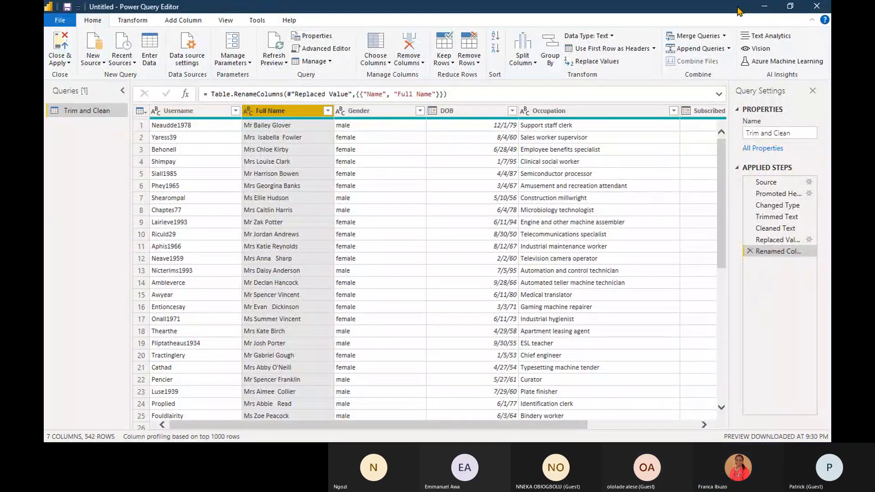
key(super+Left)
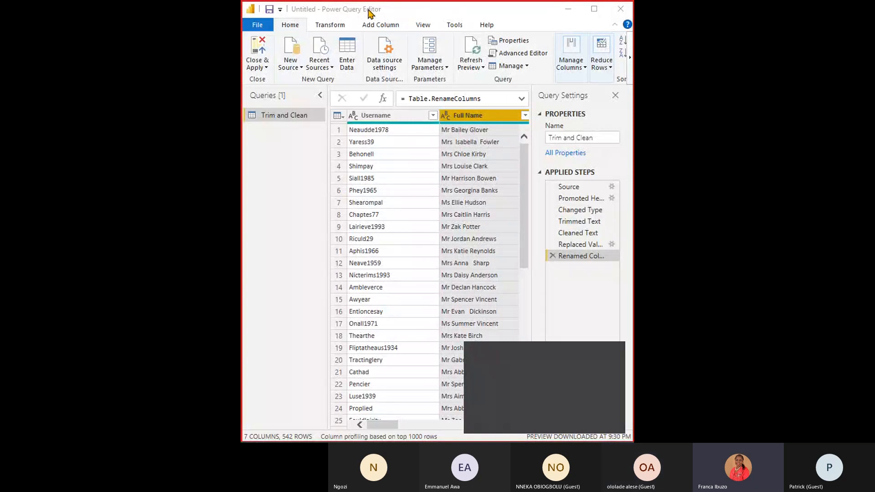
click(334, 14)
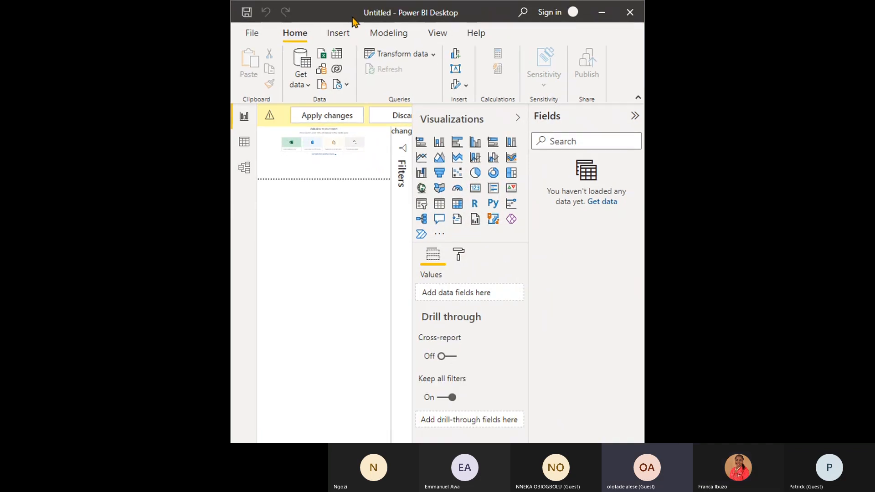
double_click(316, 19)
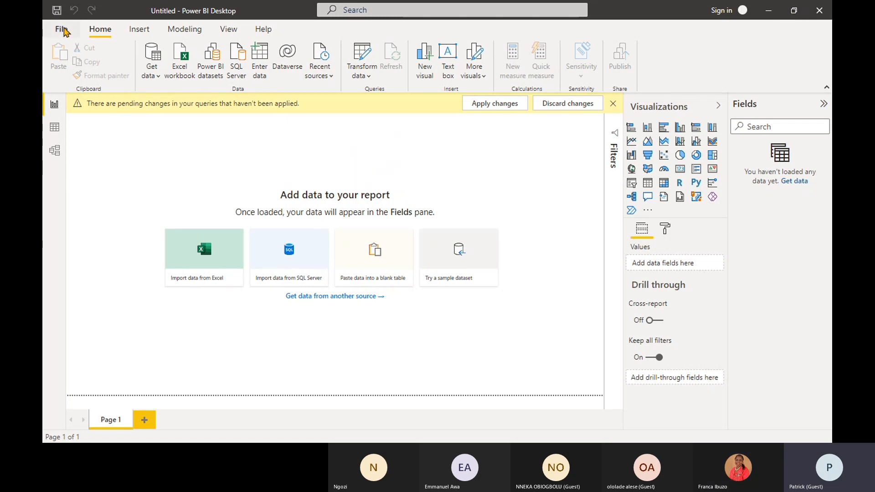
click(62, 29)
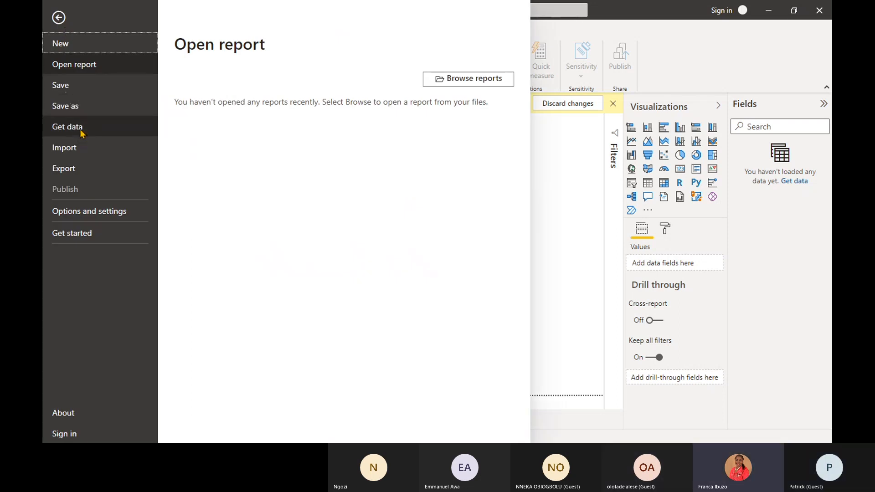
click(59, 18)
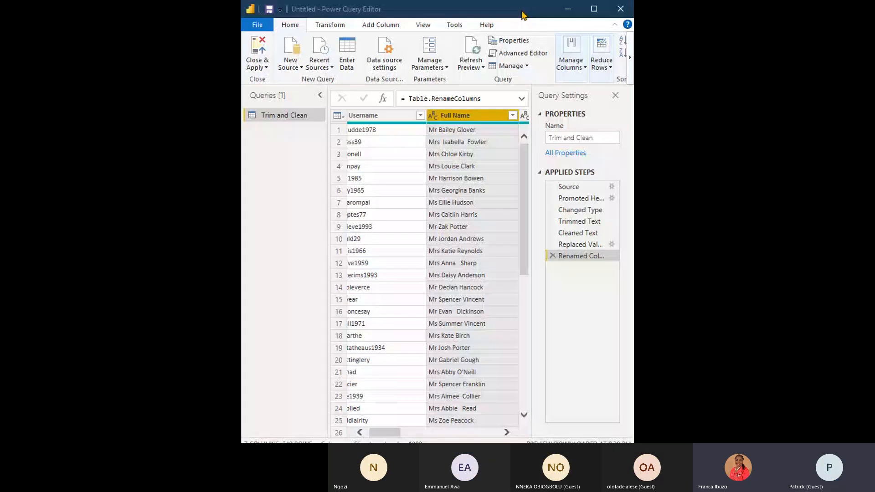
- Return to Power Query Editor with the Trim and Clean query and maximise its window
double_click(523, 15)
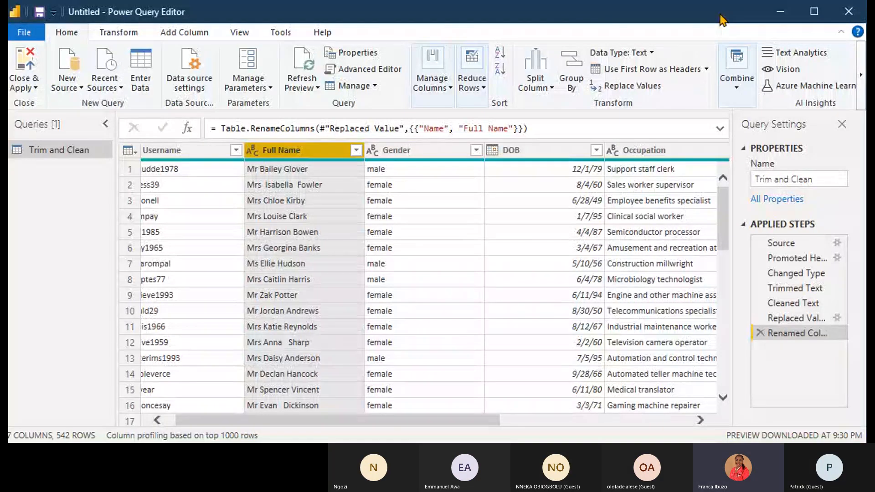
click(16, 14)
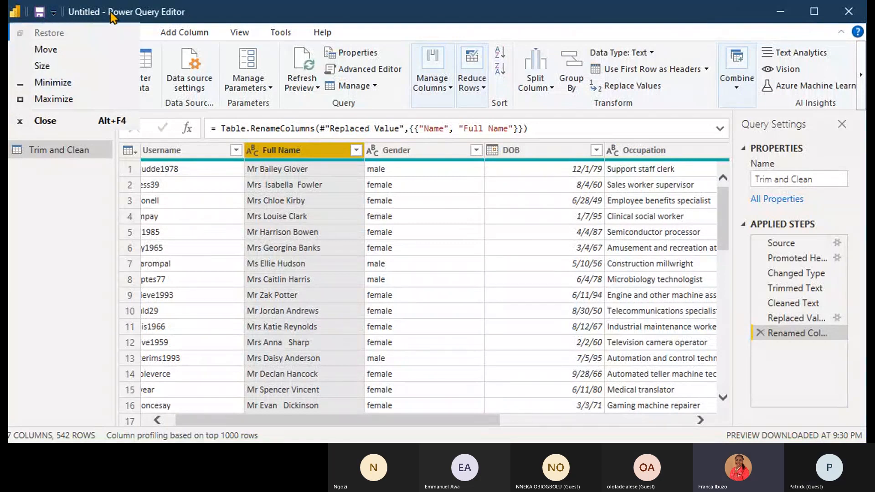
click(233, 14)
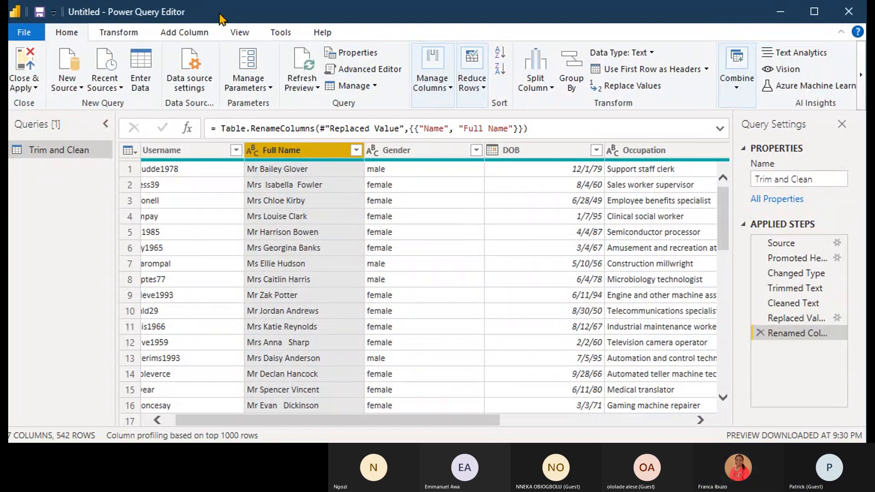
click(105, 123)
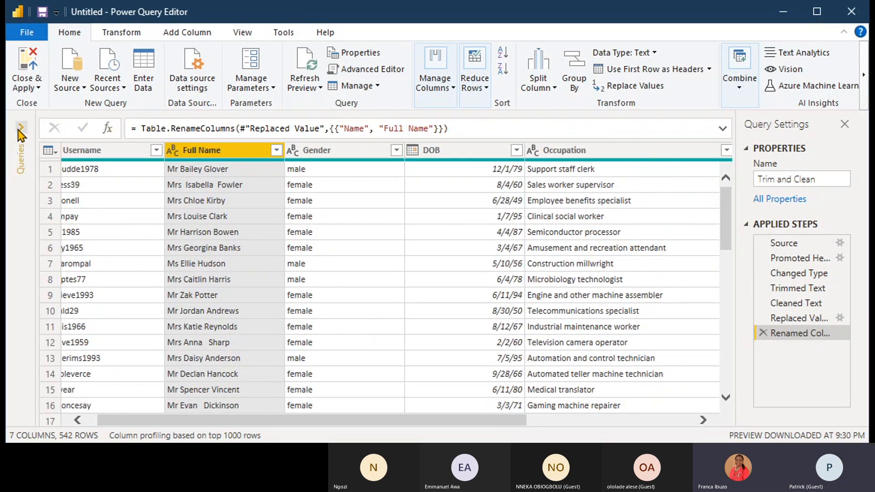
click(20, 128)
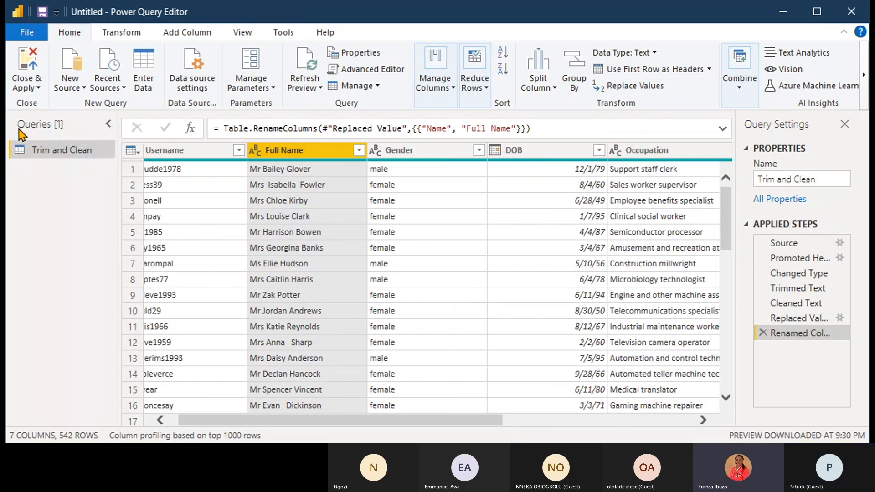
click(20, 13)
click(282, 17)
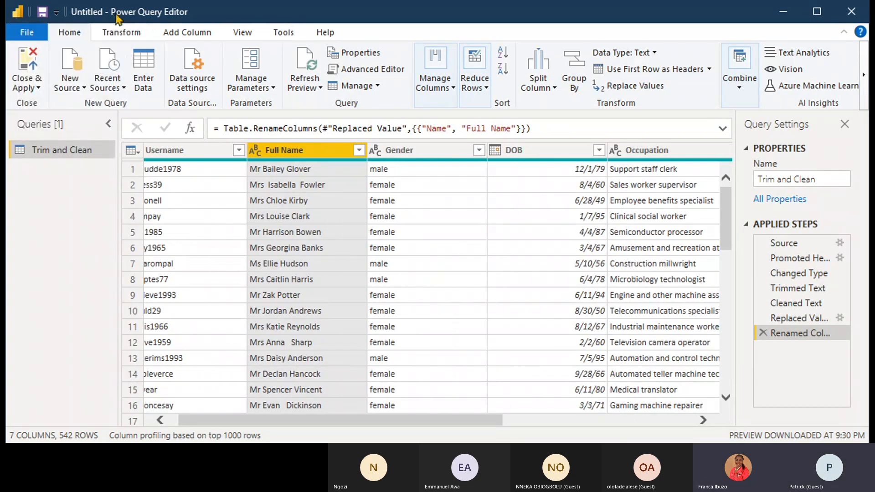
click(824, 12)
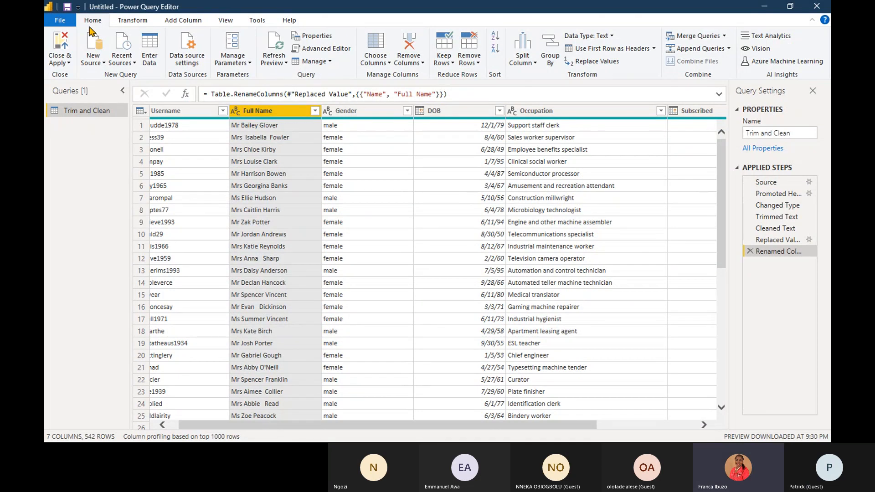
click(61, 21)
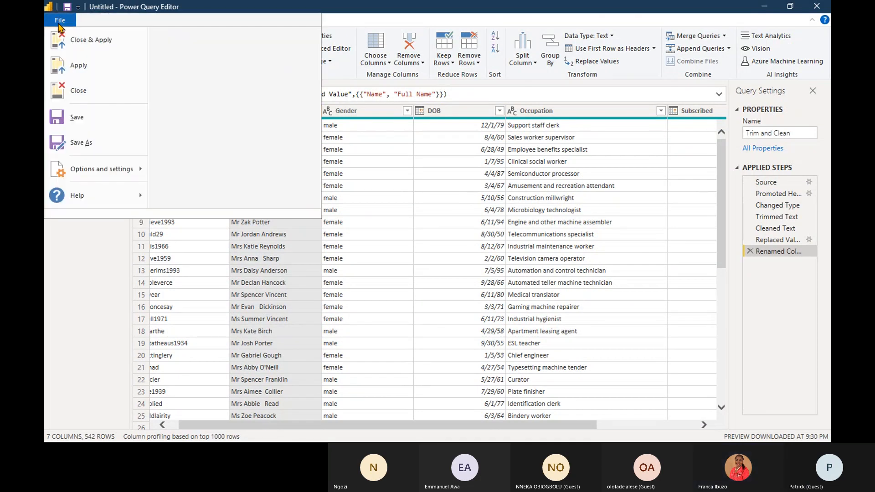
click(55, 244)
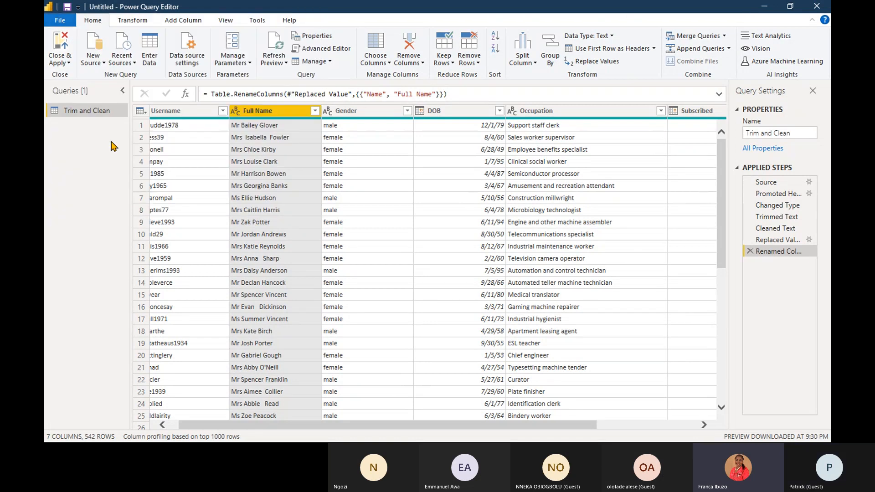
- Import Clients.txt from the 03-Splitting columns folder as a new Text/CSV source
click(103, 63)
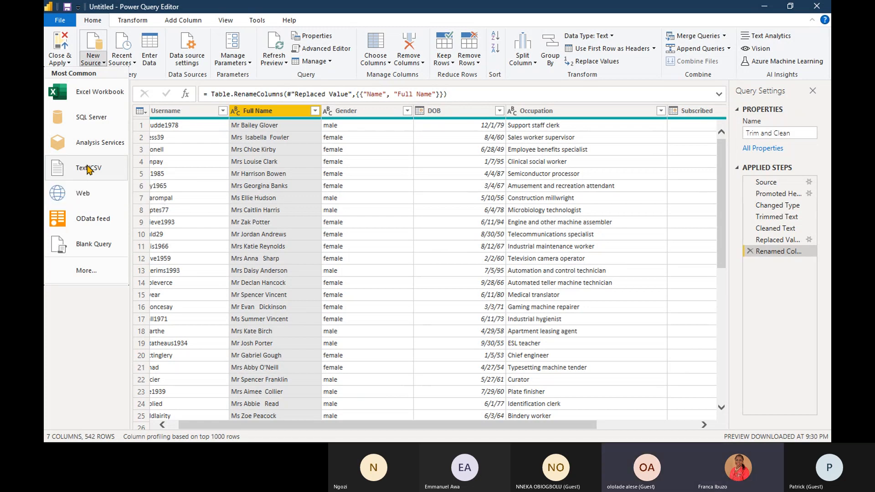
click(88, 168)
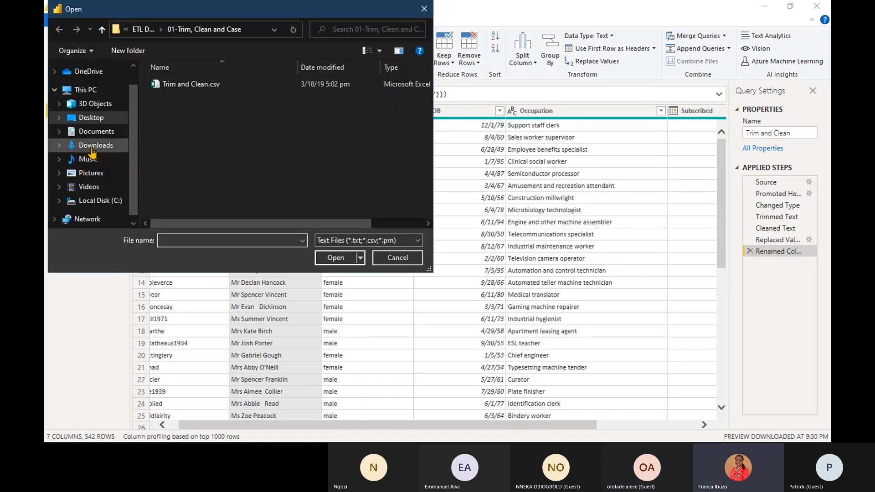
click(138, 31)
double_click(180, 108)
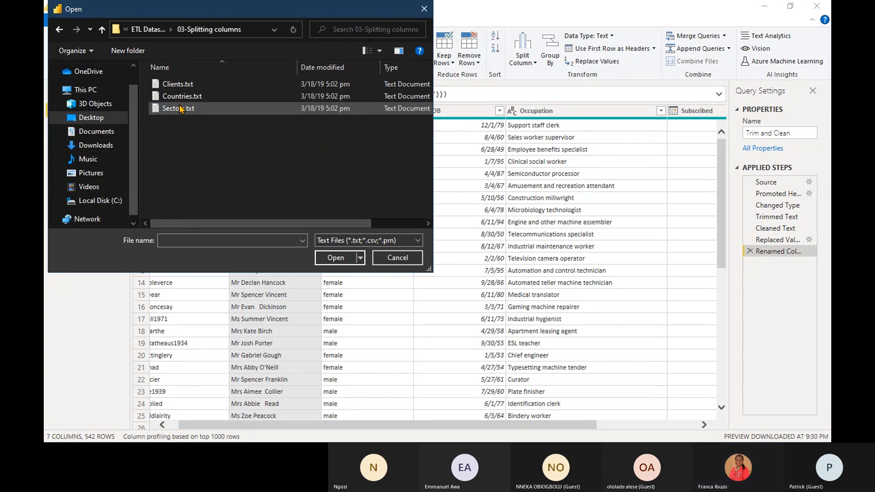
double_click(179, 86)
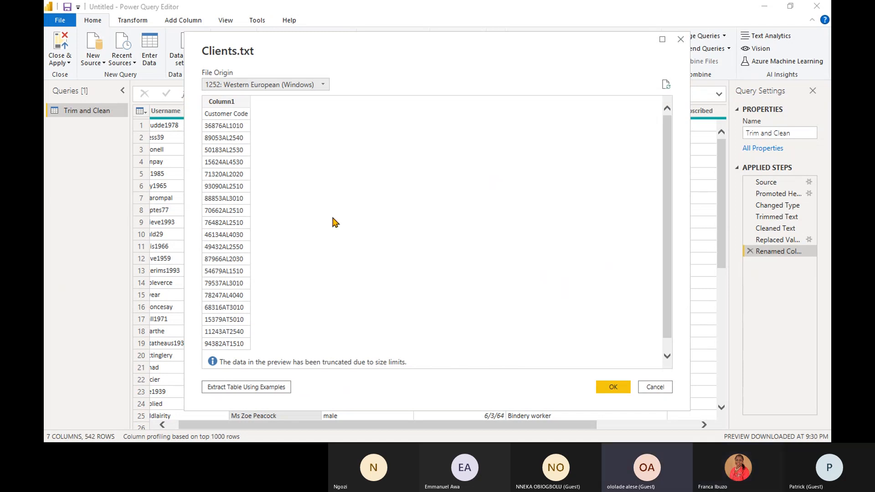
click(612, 387)
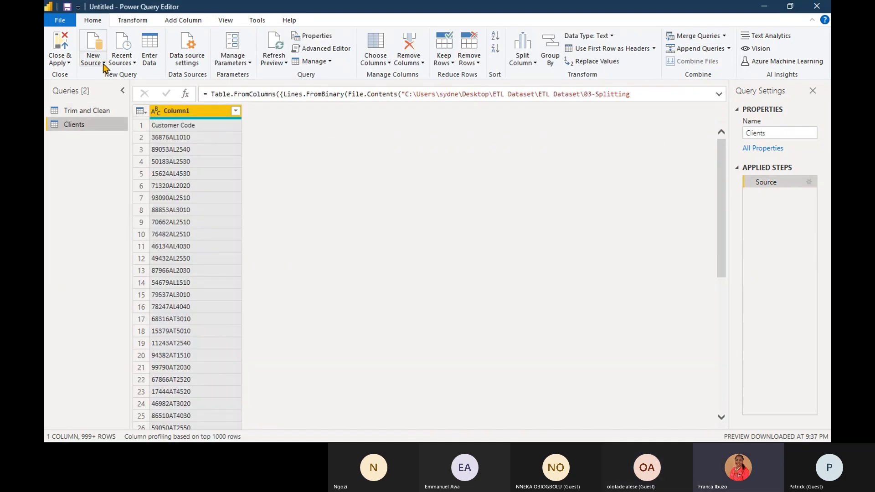
- Import Countries.txt from the same folder as a new Text/CSV source, keeping the Tab delimiter
click(104, 64)
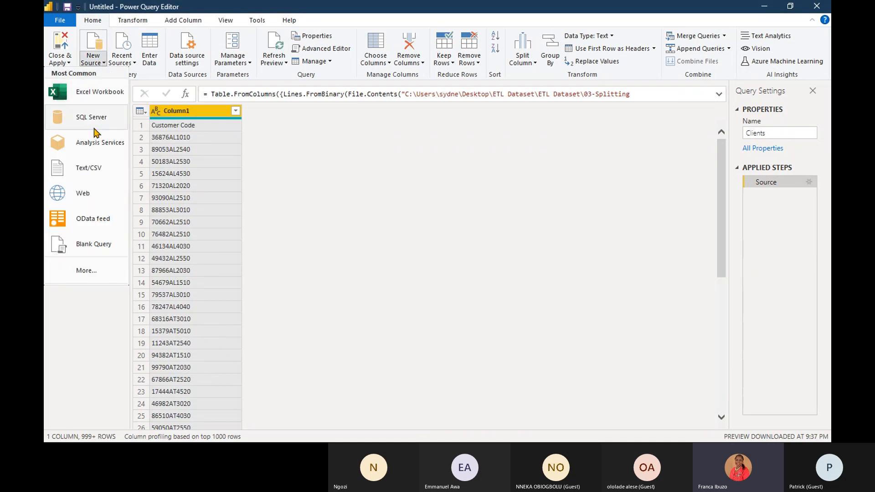
click(85, 165)
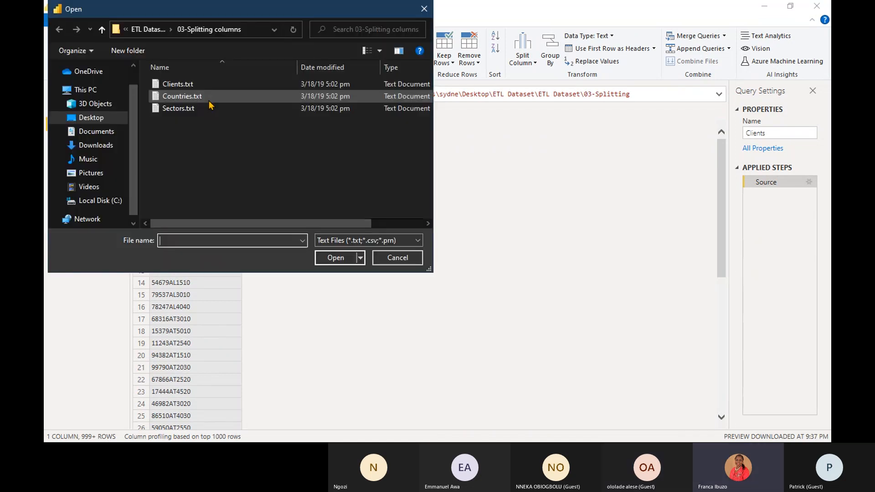
click(181, 96)
right_click(179, 103)
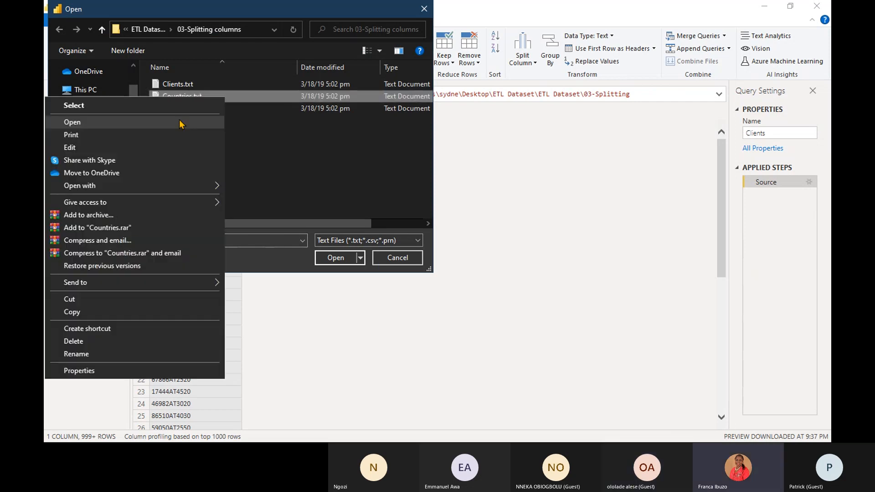
click(332, 196)
right_click(331, 197)
click(258, 97)
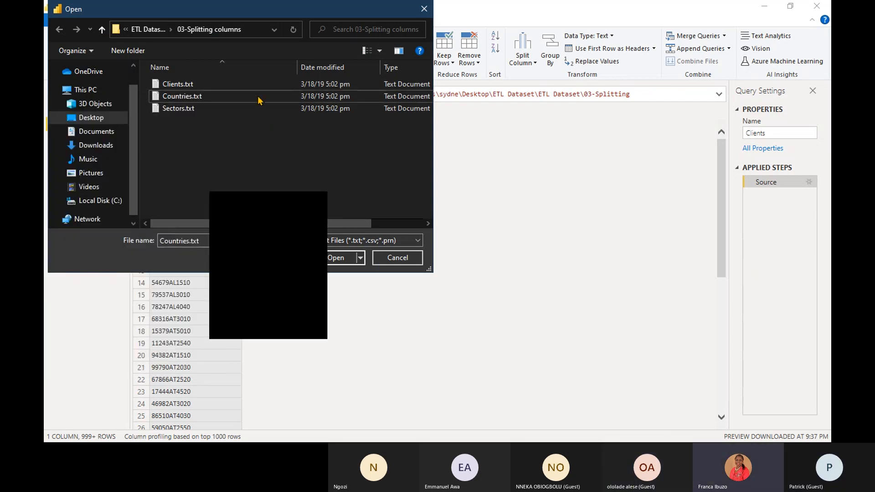
click(327, 258)
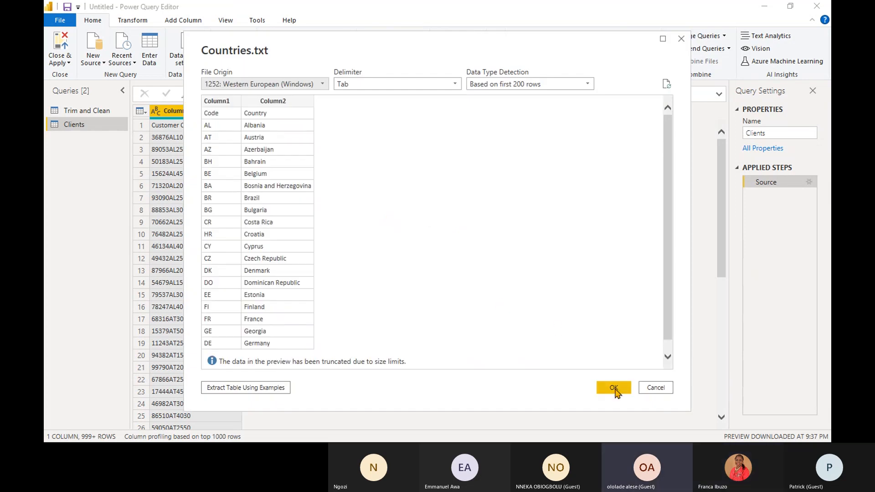
click(614, 387)
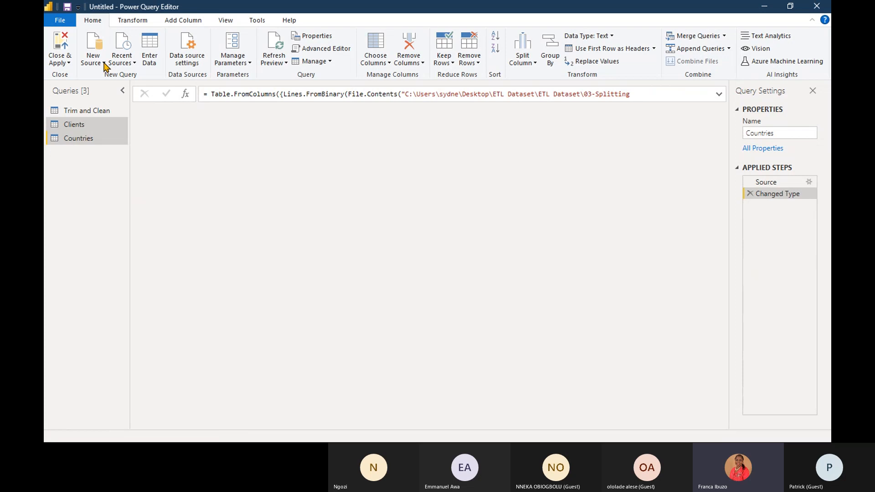
- Import Sectors.txt from the same folder as a new Text/CSV source, keeping the Tab delimiter
click(104, 66)
click(87, 166)
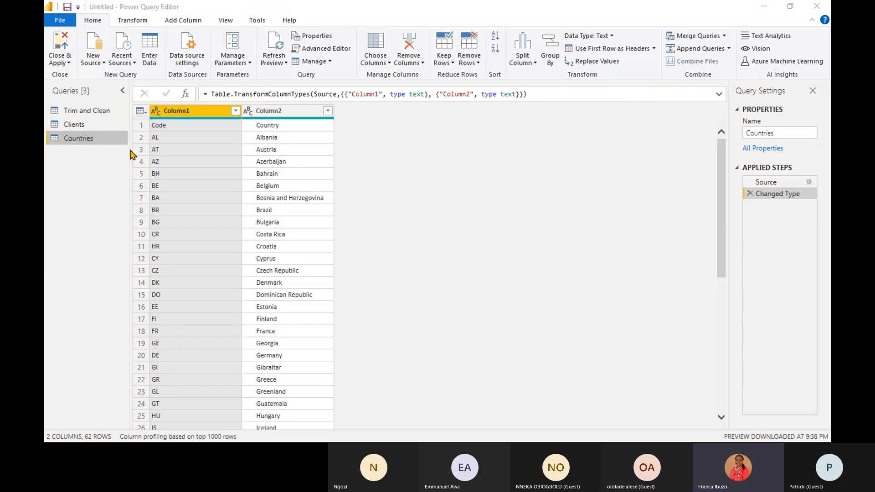
click(192, 108)
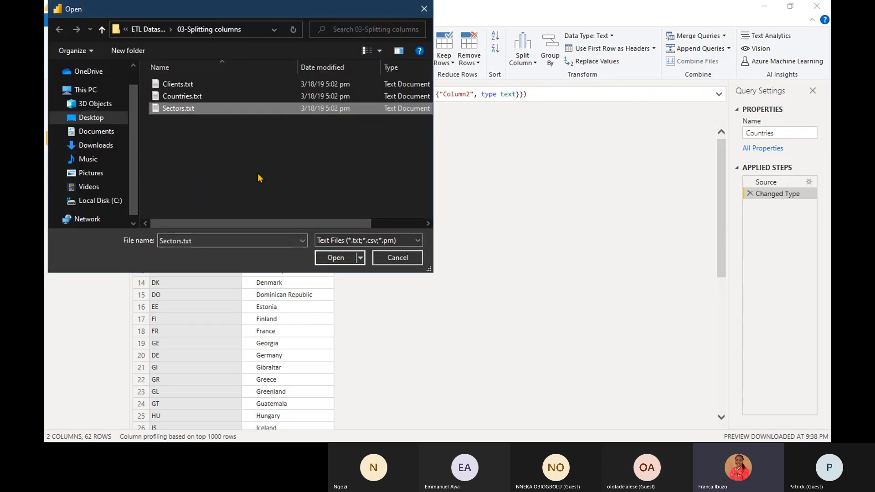
click(337, 257)
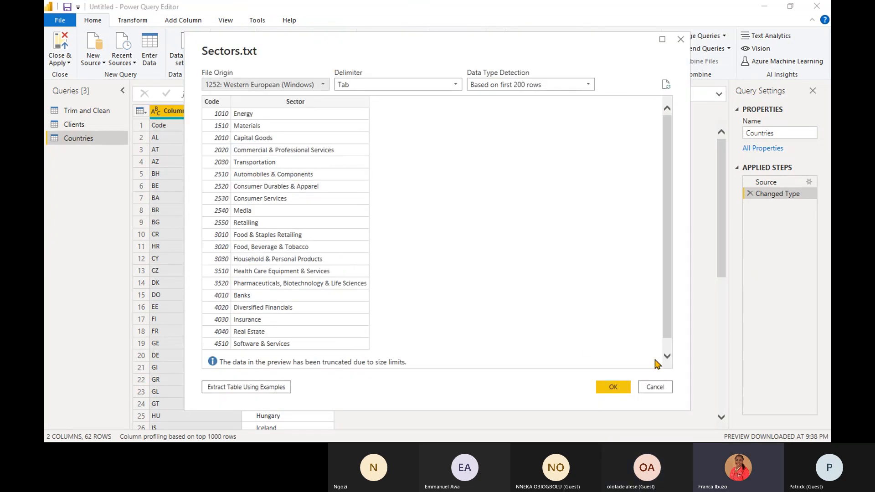
click(615, 387)
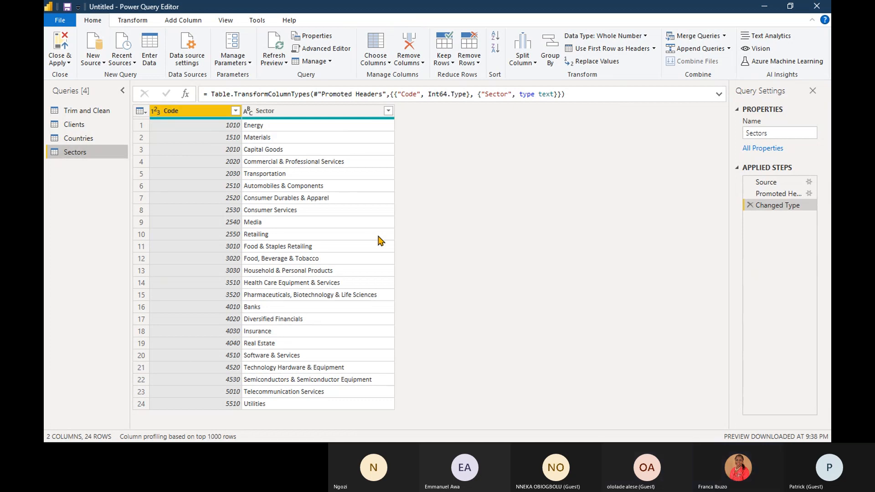
- Open the Clients query, put the Column1 header into rename mode and leave it without entering a name
click(76, 125)
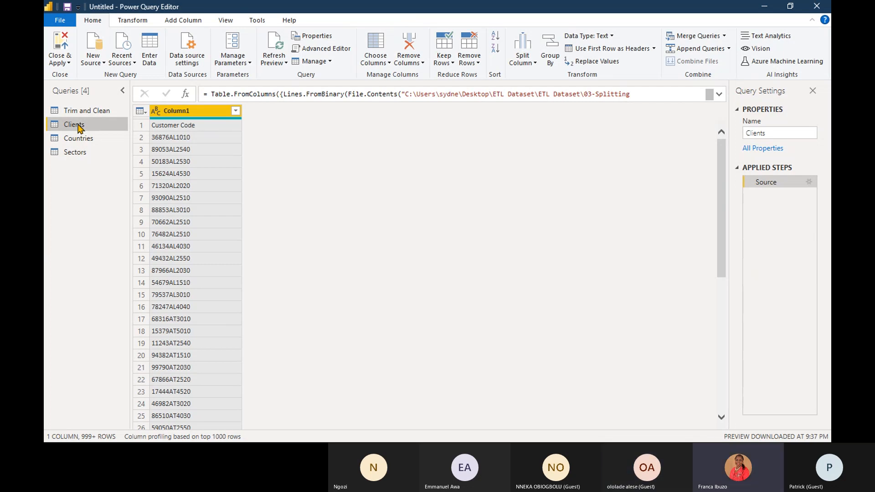
mouse_move(720, 162)
mouse_down()
mouse_move(719, 350)
mouse_move(730, 155)
mouse_up()
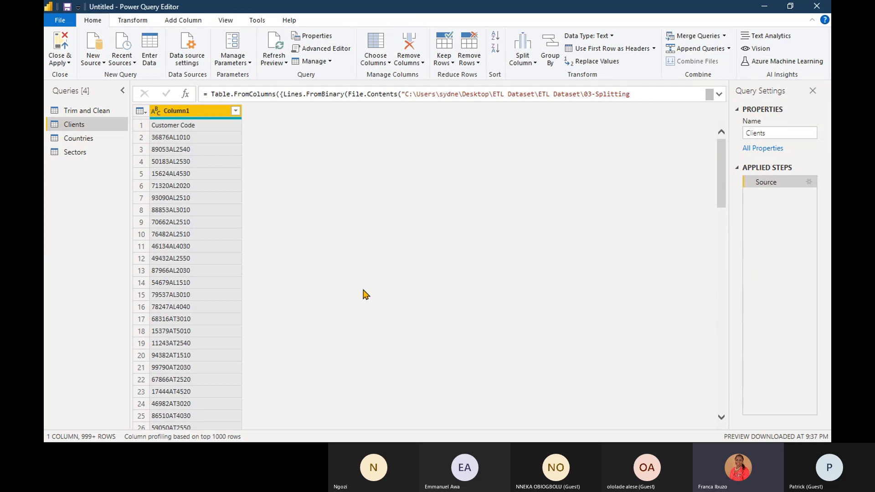
double_click(186, 112)
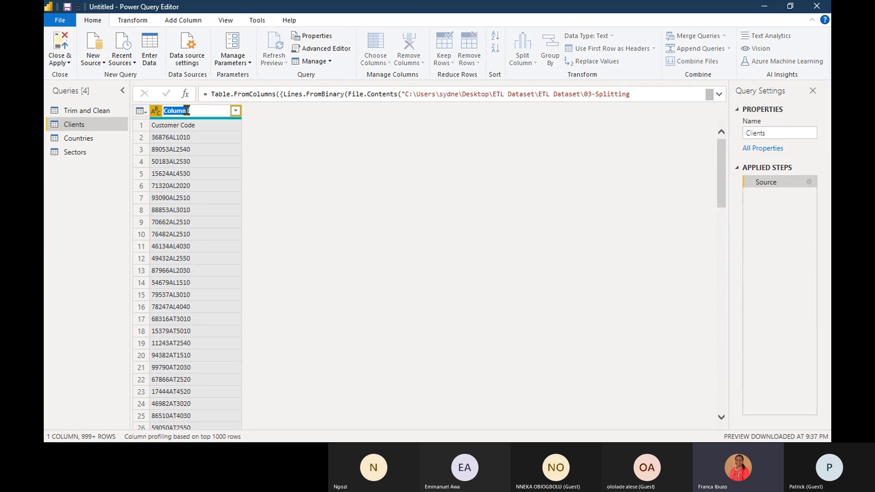
click(330, 156)
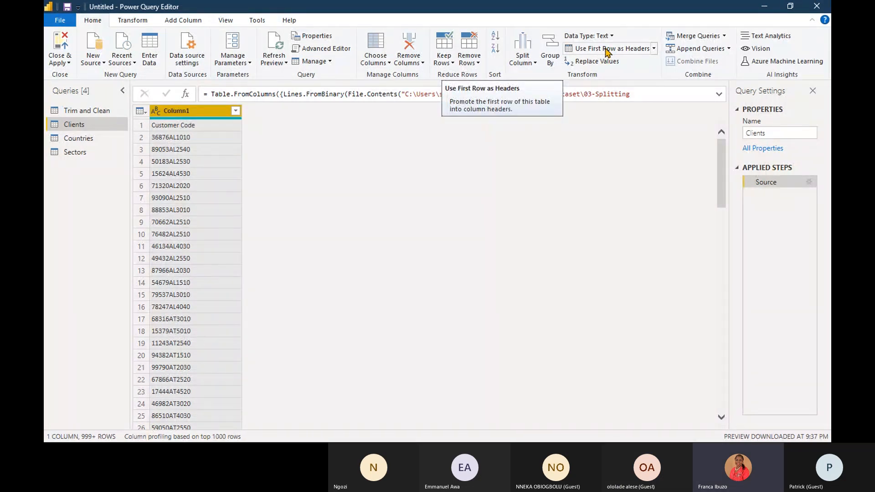
- Promote the first row of the Clients query to column headers
click(654, 48)
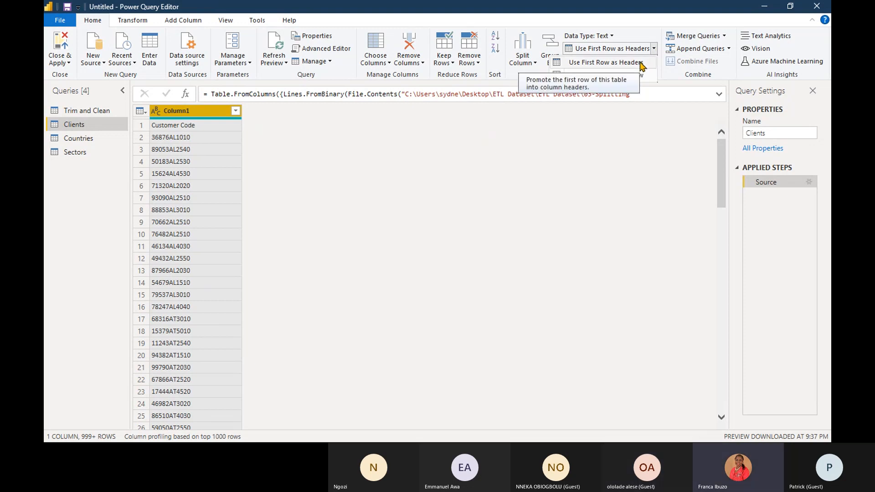
click(642, 66)
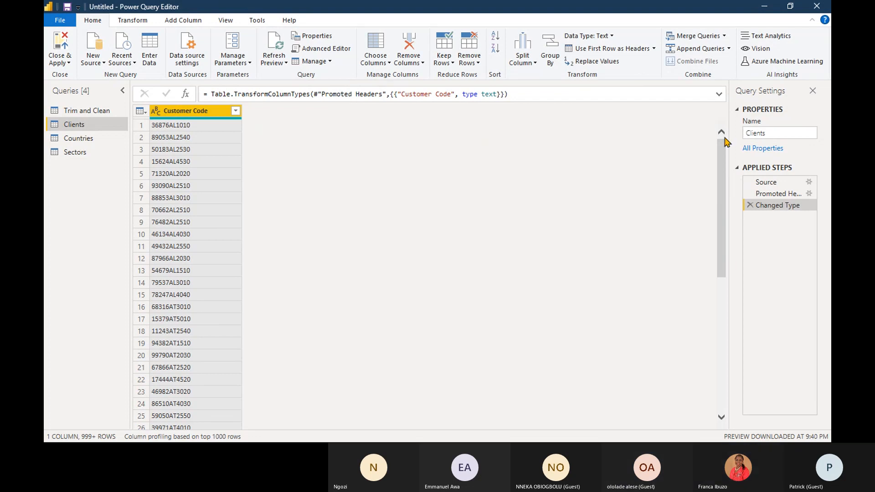
- Open the Countries query and promote its first row, containing Code and Country, to column headers
click(97, 142)
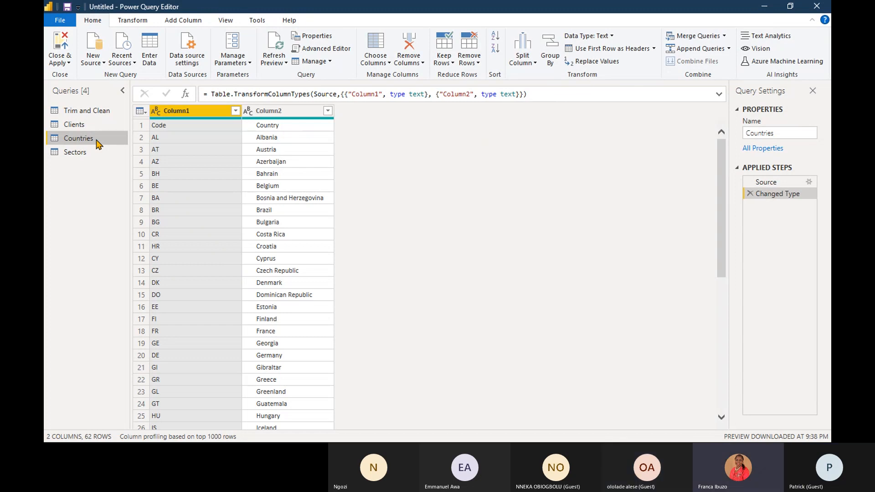
click(654, 49)
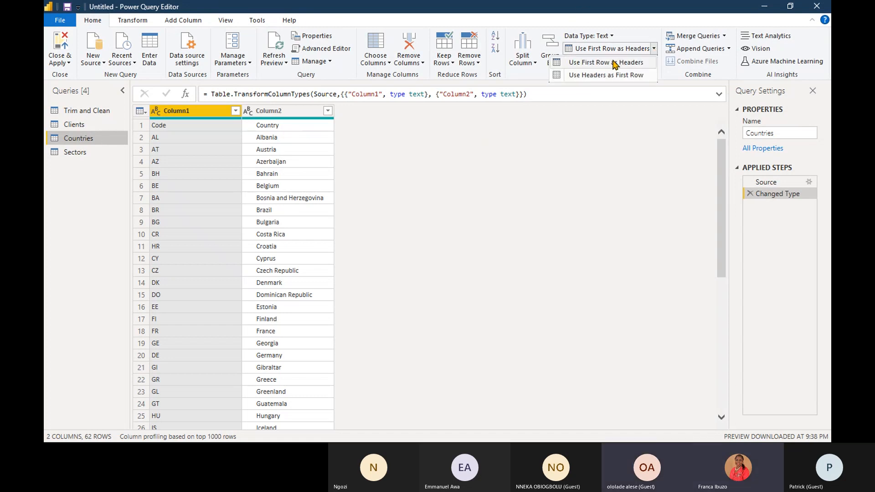
click(269, 114)
click(183, 114)
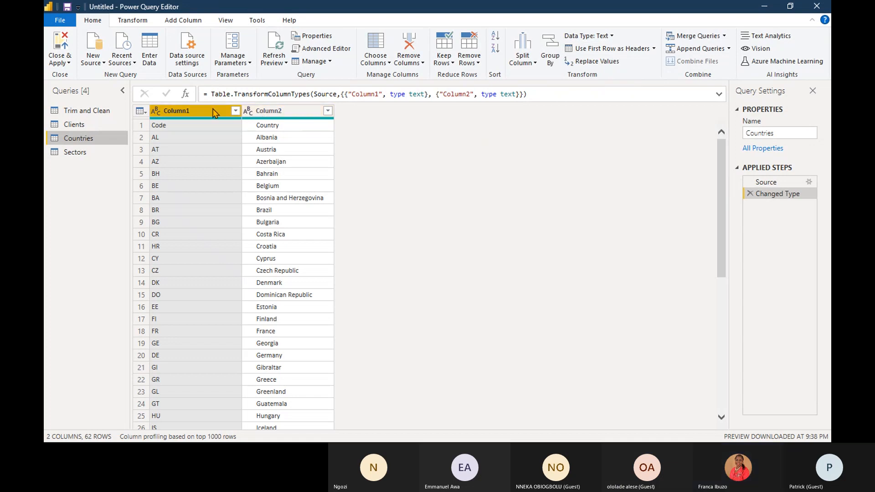
click(181, 125)
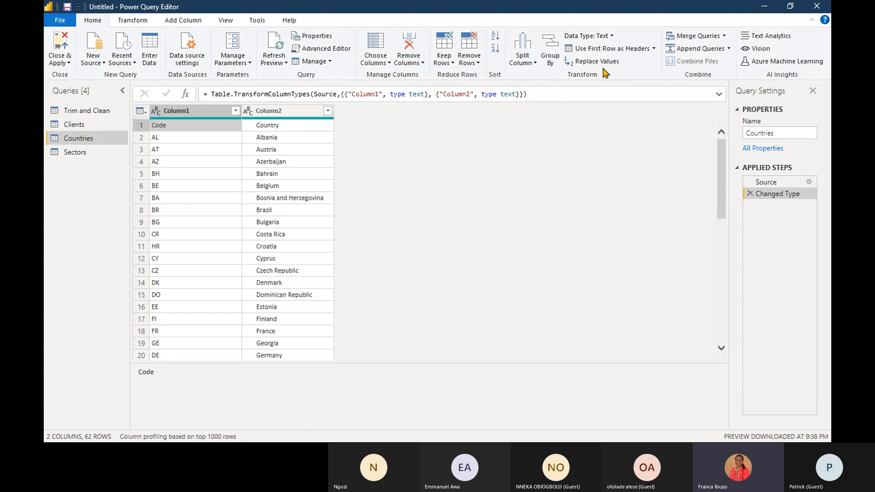
click(654, 48)
click(603, 64)
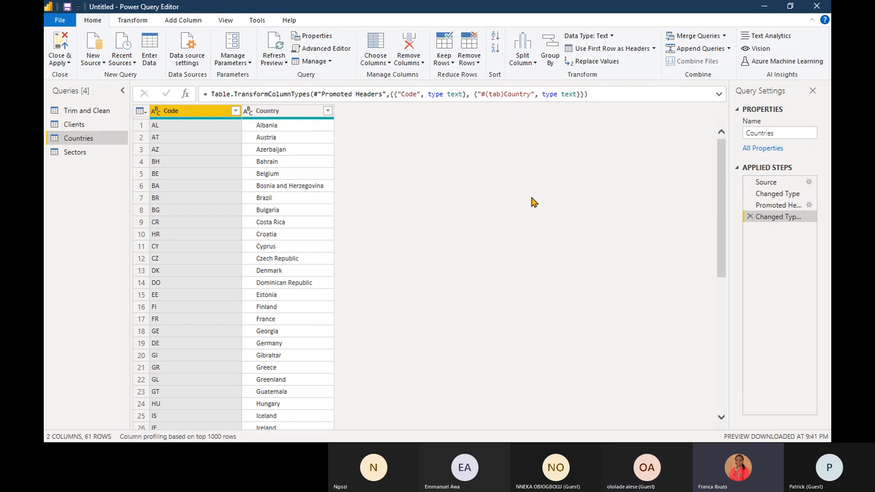
- Check the headers of the Sectors query and bring up the Split Column options for Customer Code in the Clients query
click(88, 158)
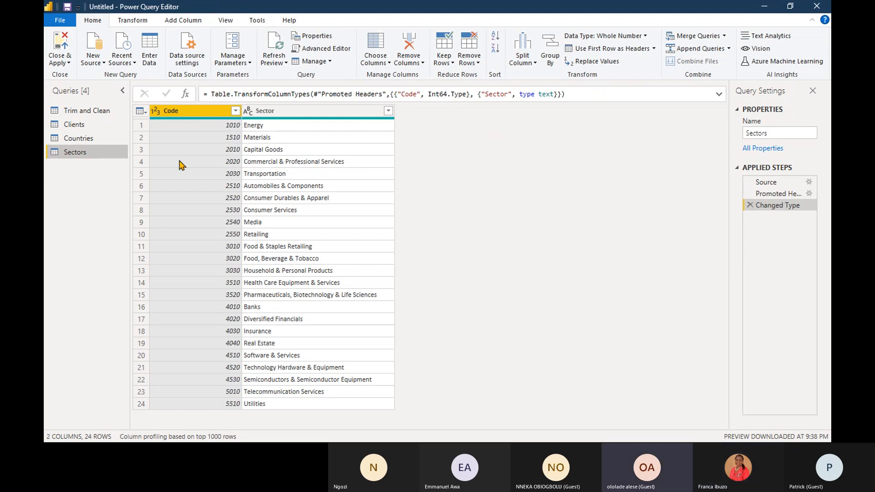
click(83, 131)
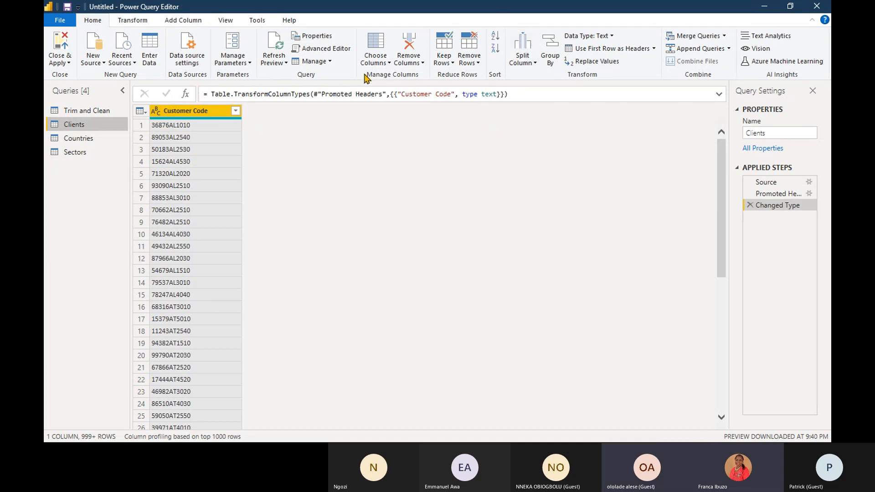
click(191, 125)
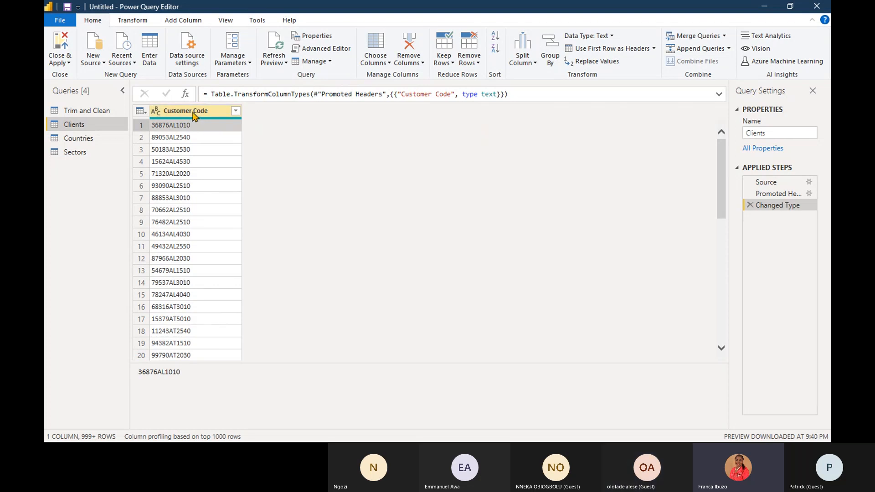
click(194, 113)
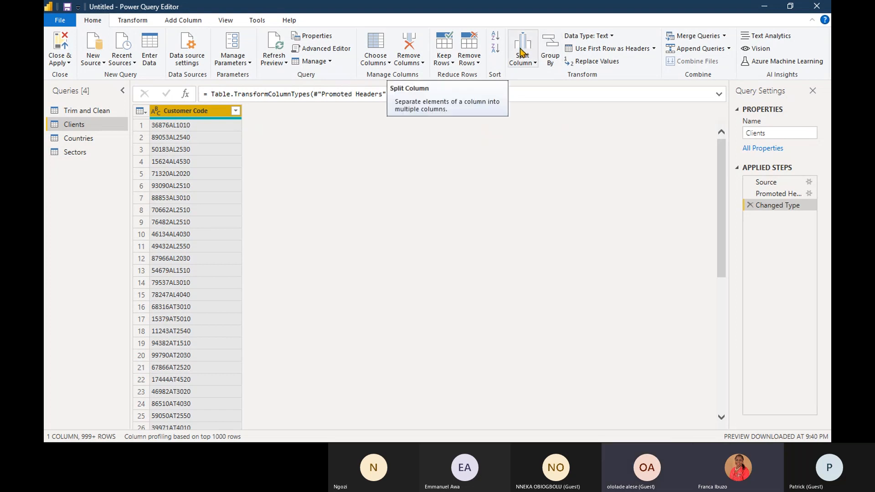
click(535, 65)
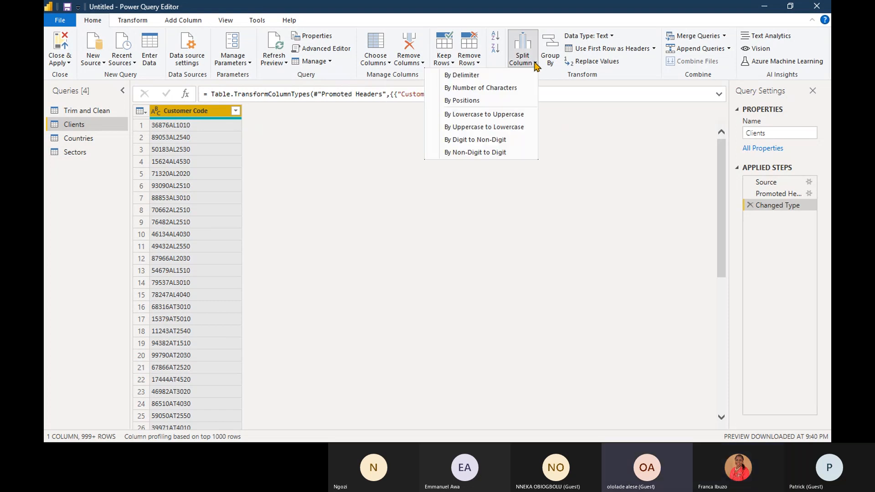
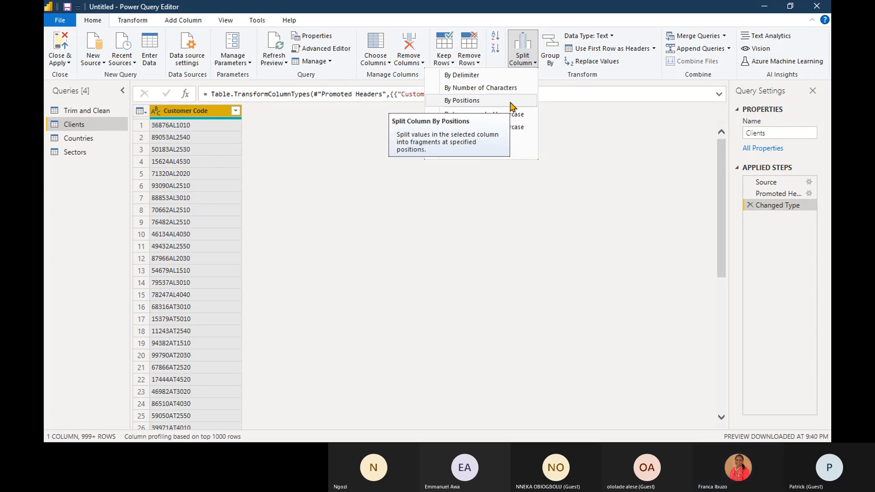
- Split the Customer Code column at positions 0, 5, 7, and remove the resulting type change and split from the applied steps
click(495, 101)
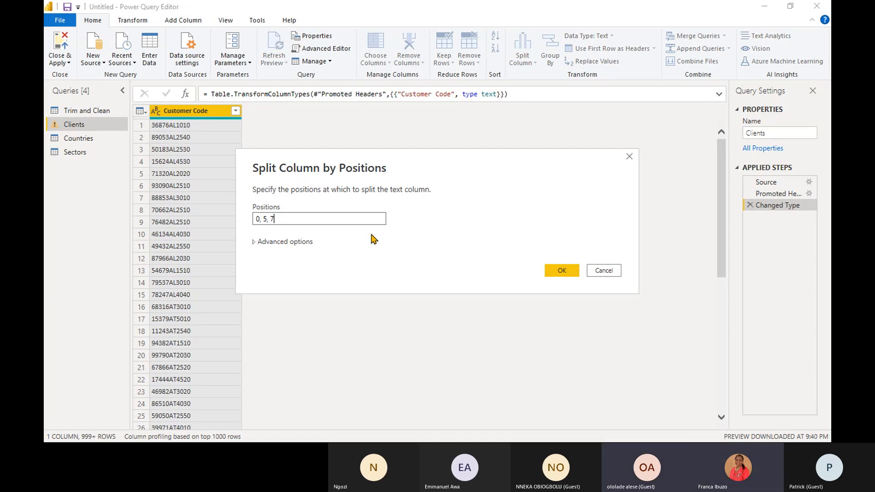
click(556, 272)
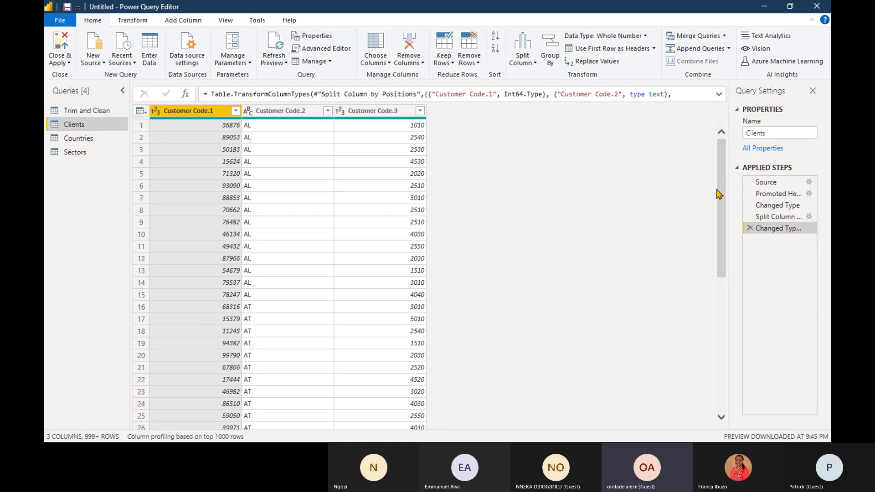
mouse_move(720, 187)
mouse_down()
mouse_move(724, 439)
mouse_move(718, 183)
mouse_up()
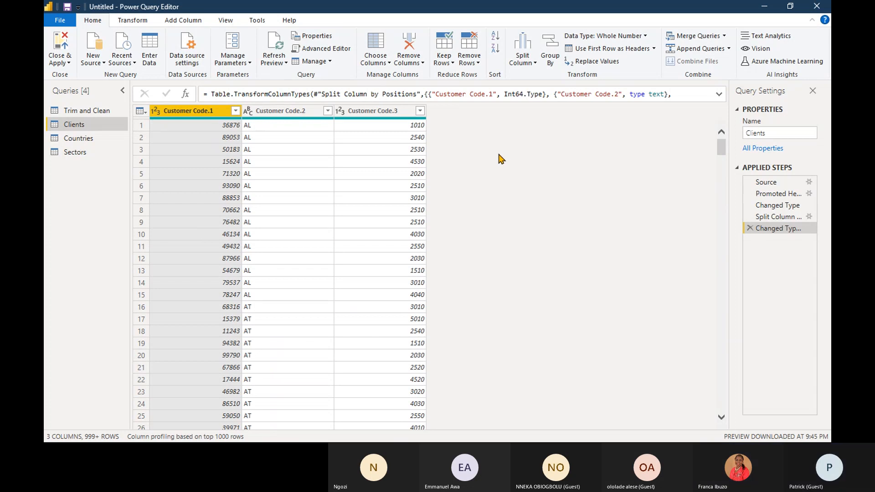
right_click(642, 9)
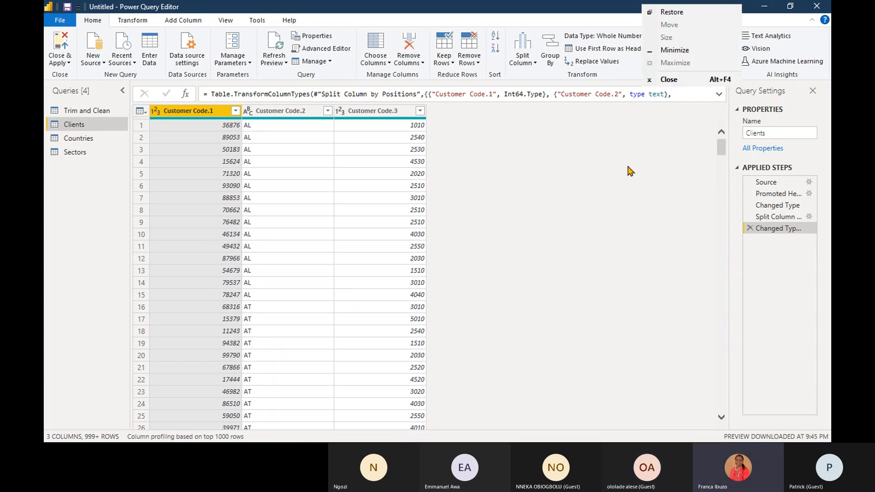
click(596, 179)
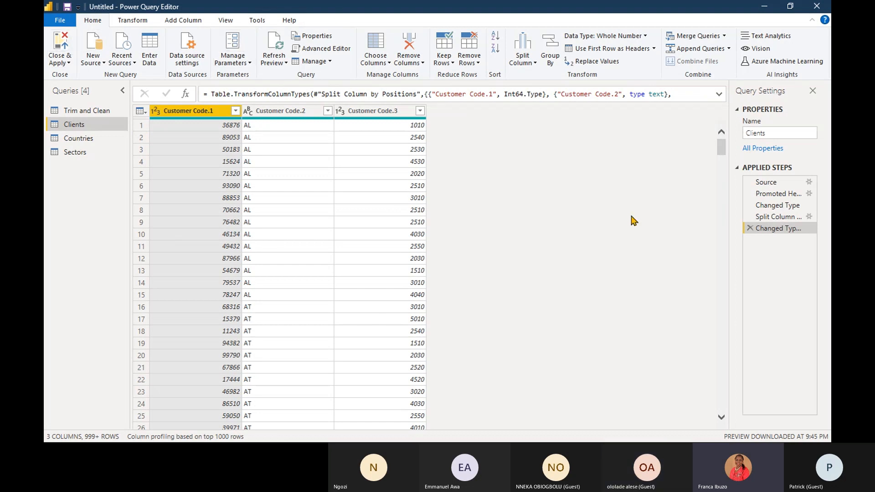
click(749, 228)
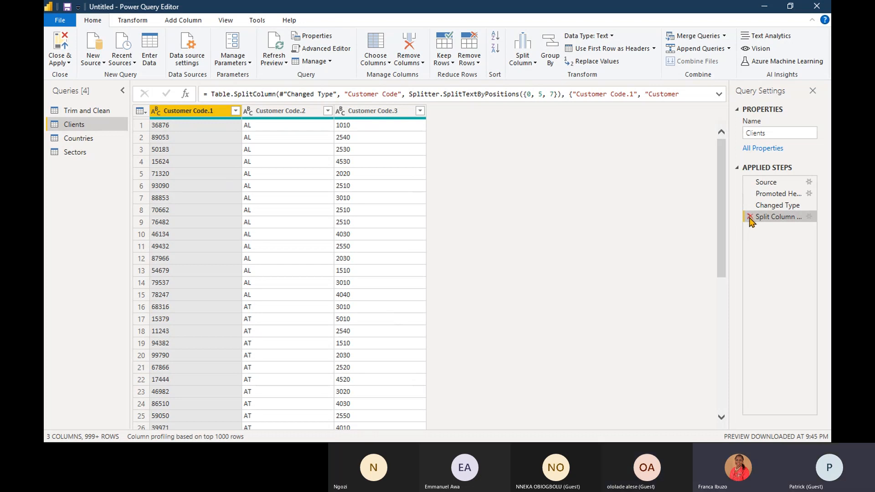
click(750, 218)
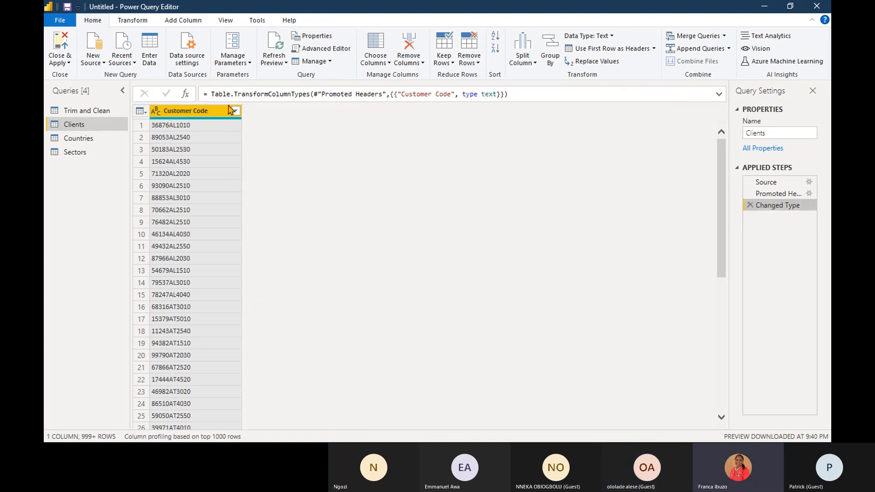
- Split the Customer Code column by Digit to Non-Digit and inspect the first row's values in both resulting columns
click(535, 64)
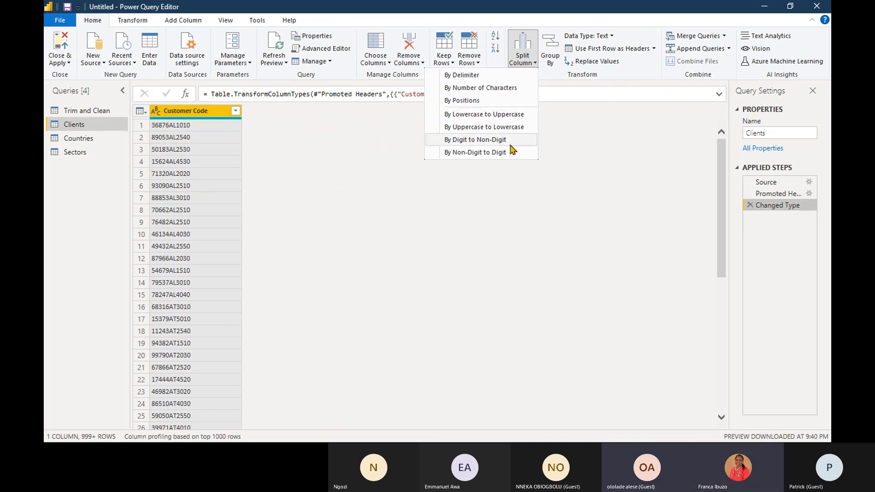
click(504, 140)
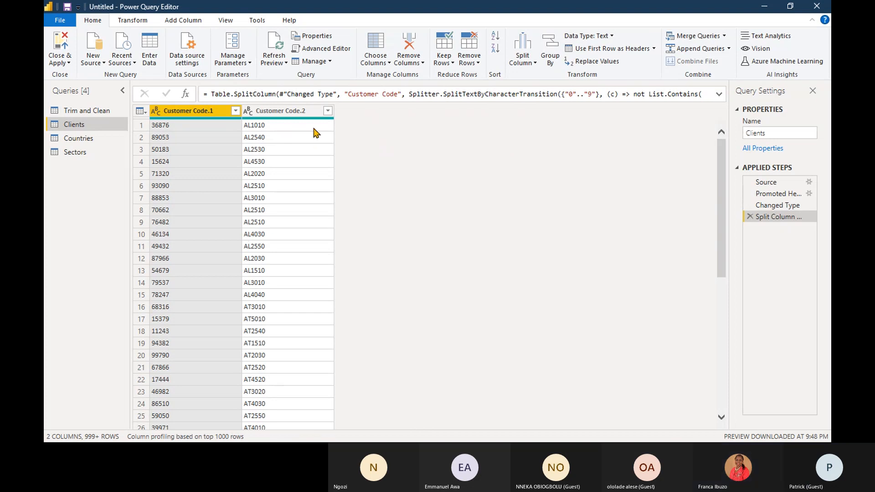
click(170, 129)
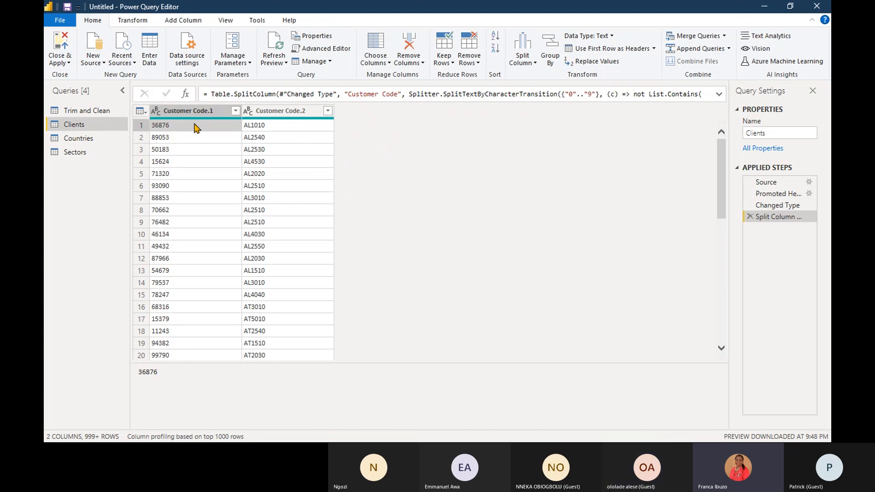
click(269, 128)
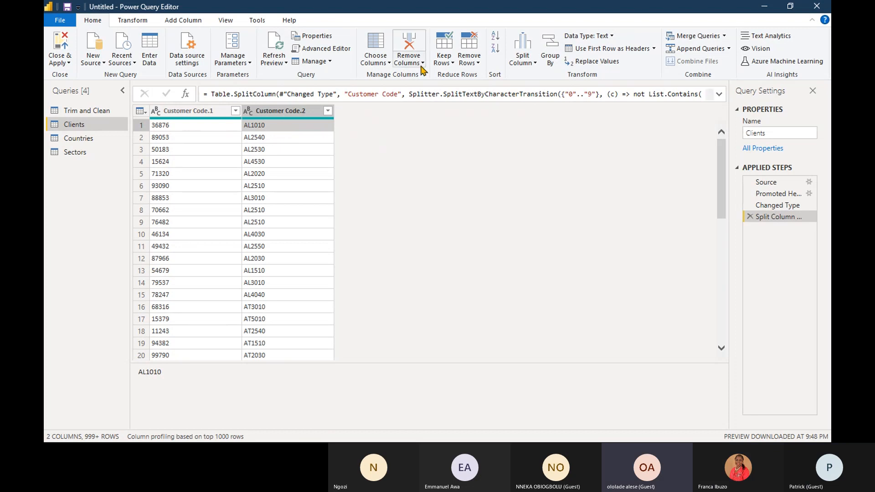
- Split Customer Code.2 by Non-Digit to Digit, and delete both split steps from the Clients query
click(535, 64)
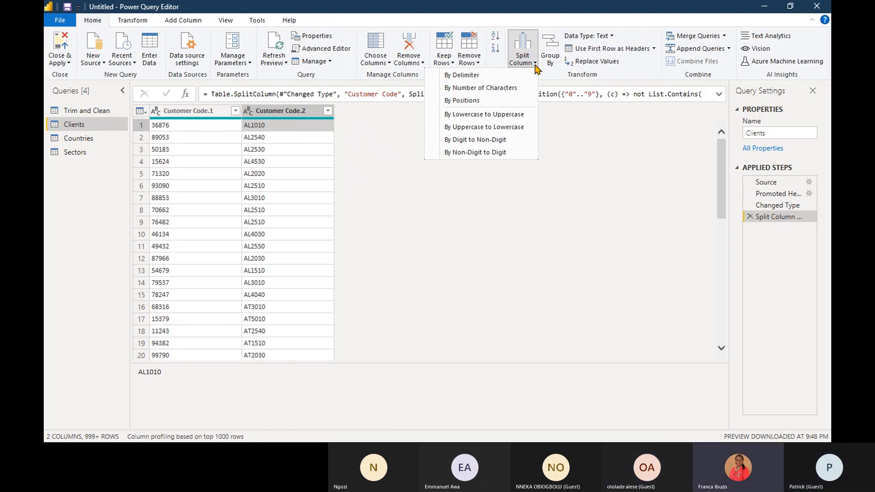
click(371, 140)
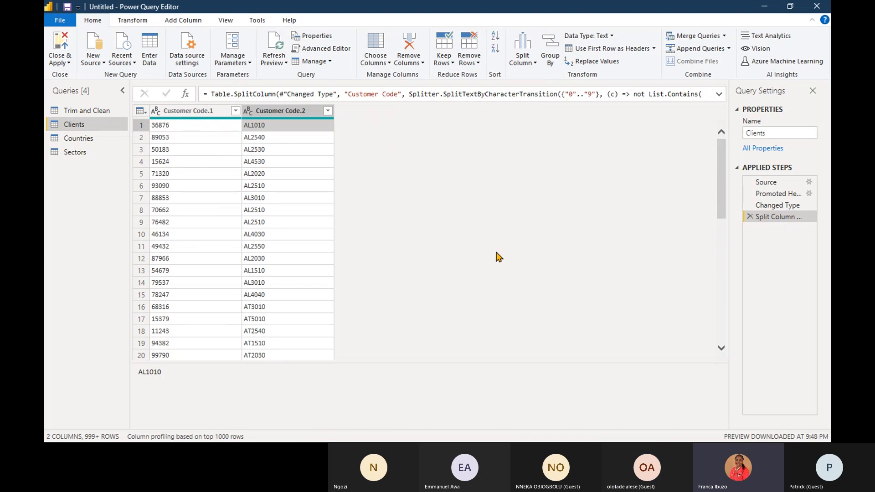
click(533, 62)
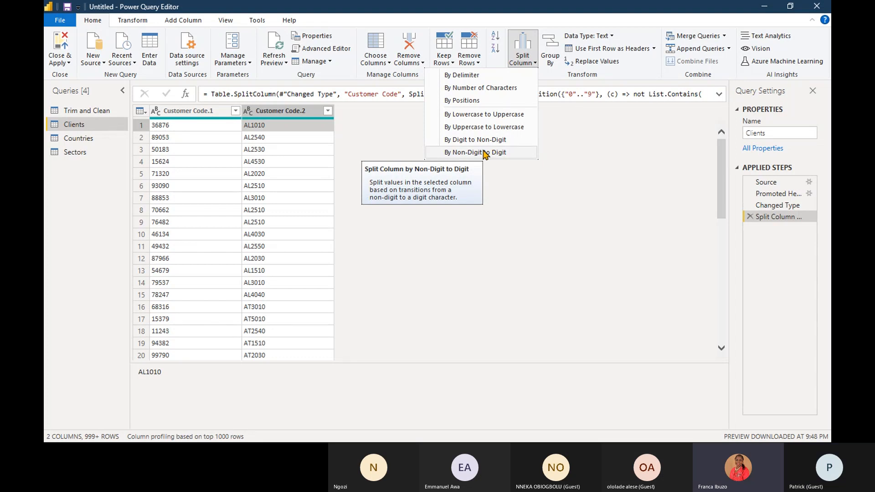
click(484, 153)
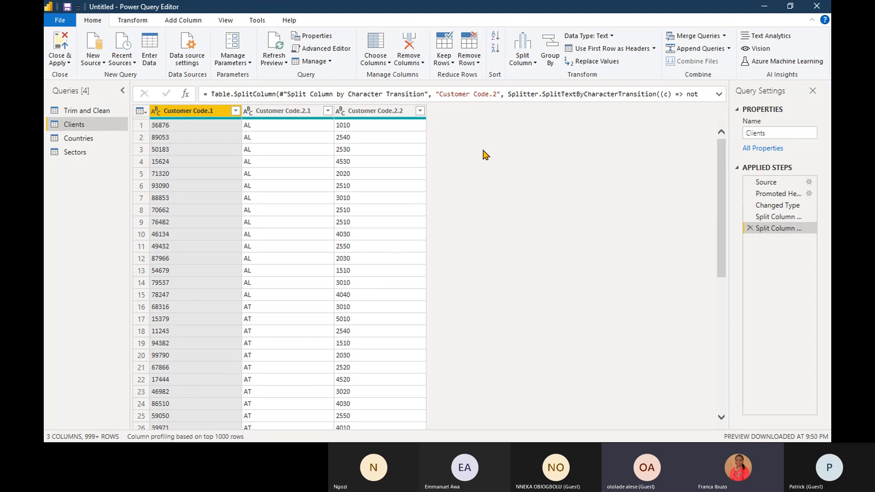
click(537, 65)
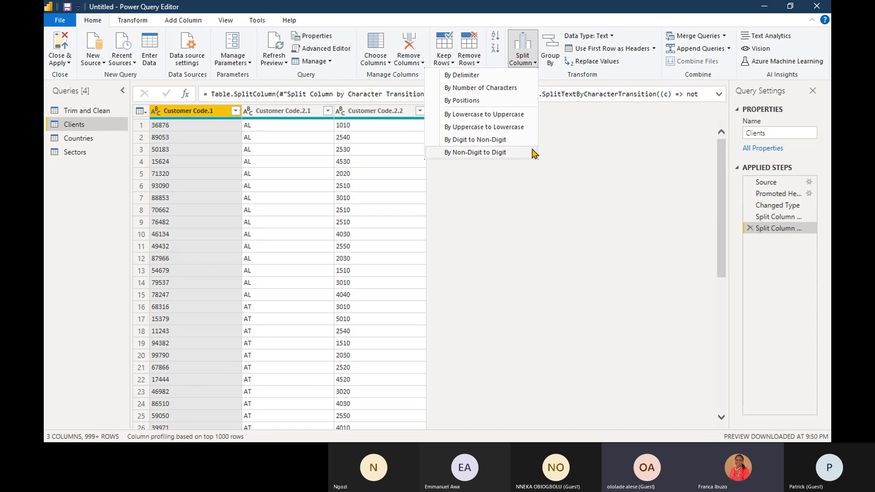
click(475, 268)
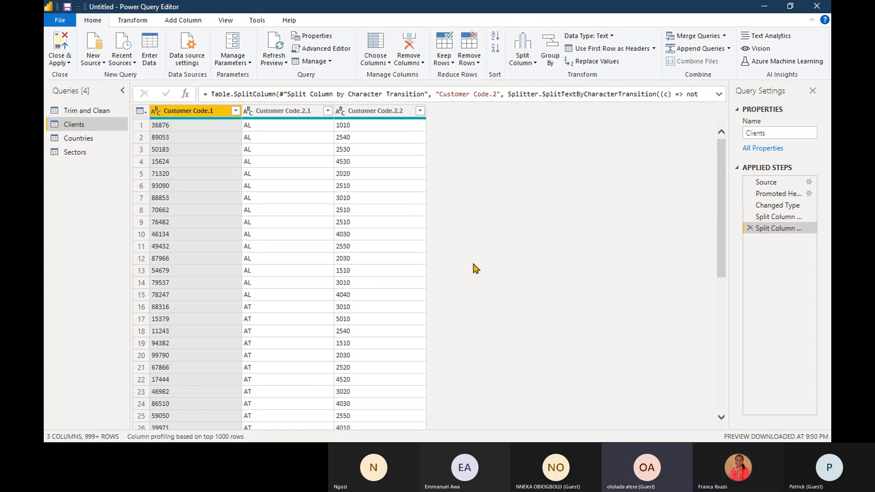
click(749, 229)
click(749, 217)
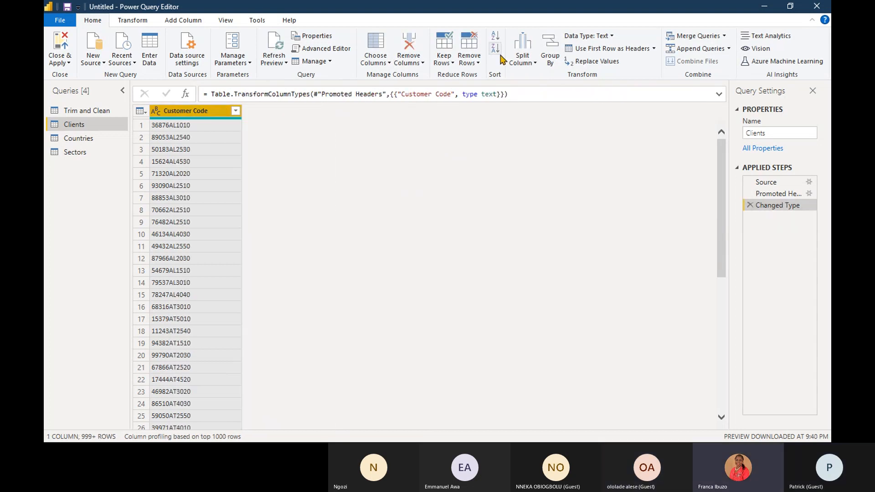
- Try splitting the whole Customer Code column by Non-Digit to Digit, and remove that split from the applied steps
click(524, 58)
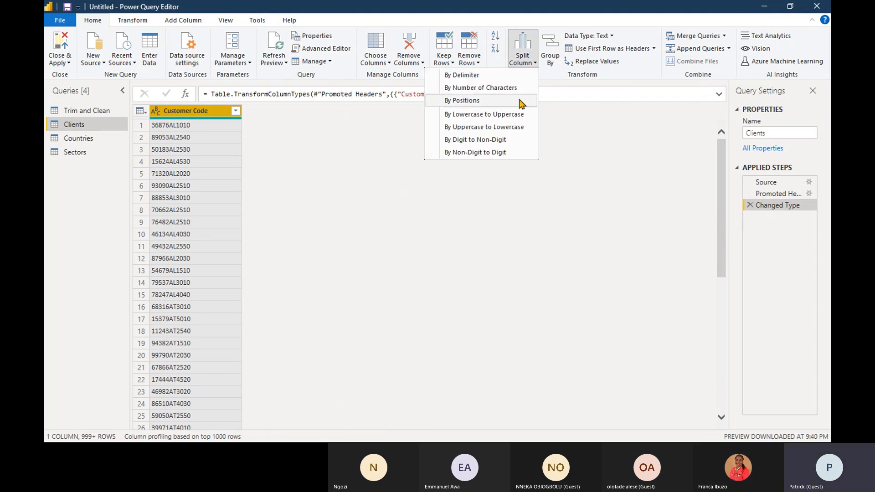
click(501, 153)
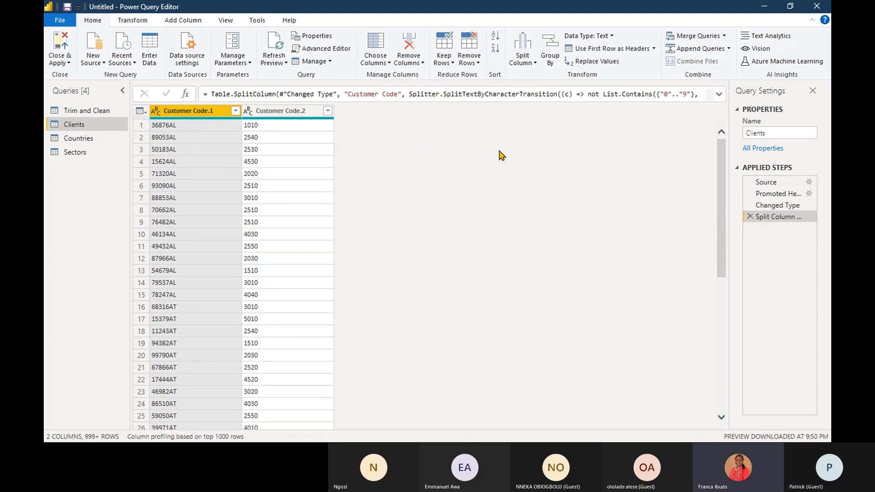
click(535, 64)
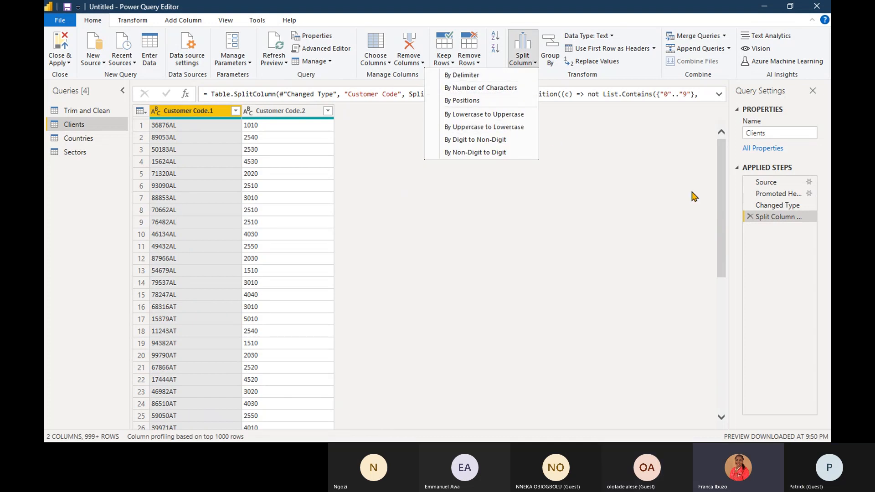
click(748, 221)
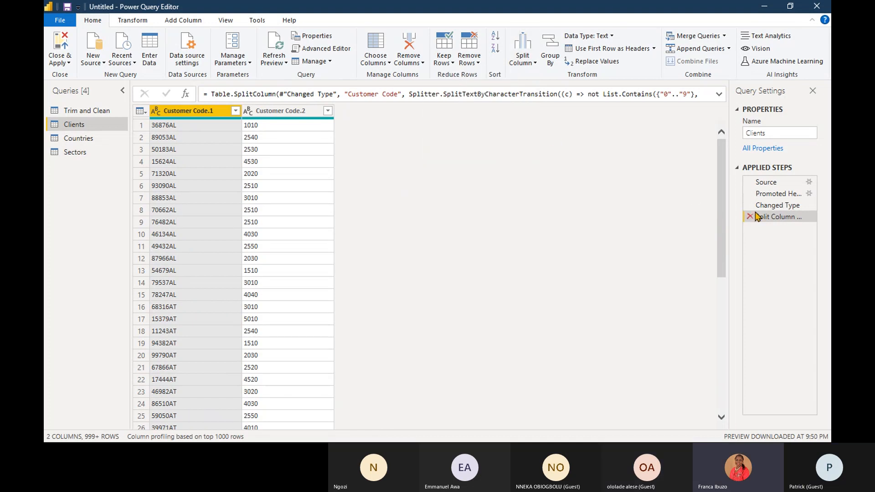
click(749, 217)
- Split the Customer Code column by Digit to Non-Digit, and split the resulting Customer Code.2 column by Non-Digit to Digit
click(535, 63)
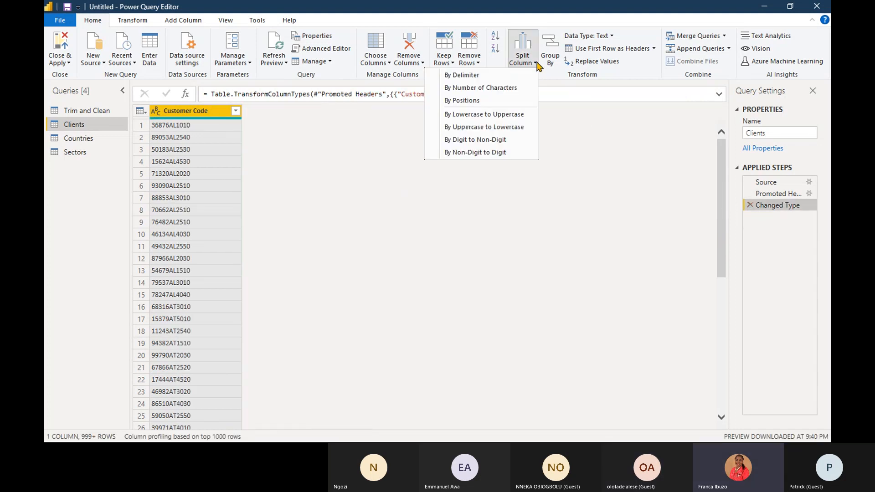
click(513, 143)
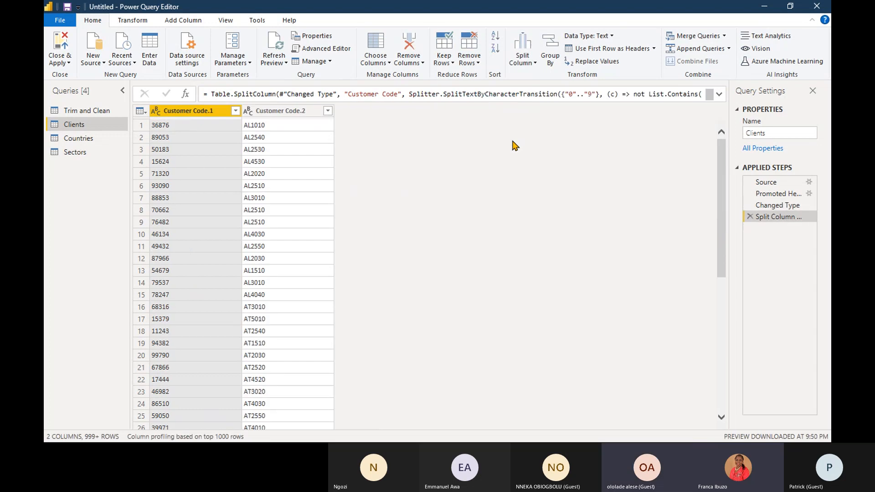
click(280, 111)
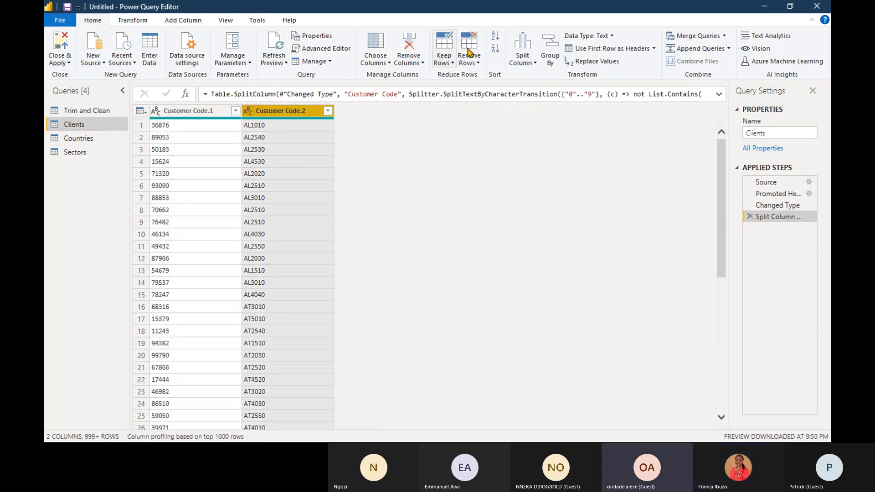
click(536, 64)
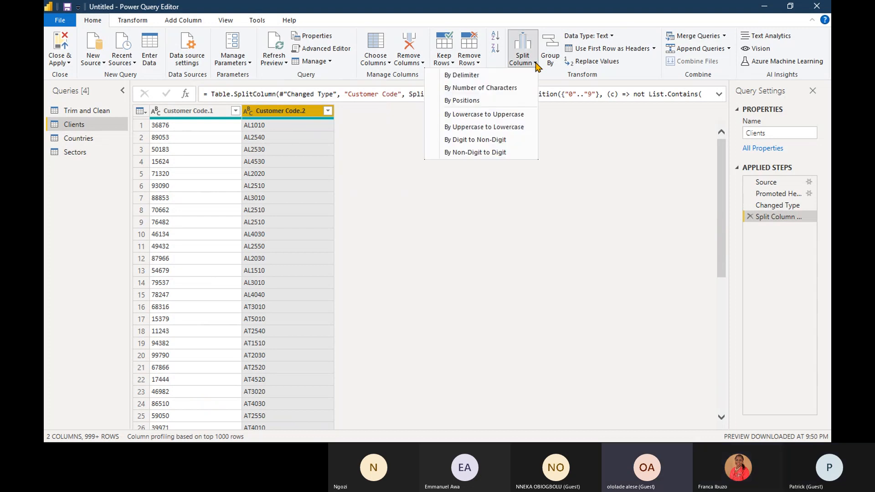
click(518, 154)
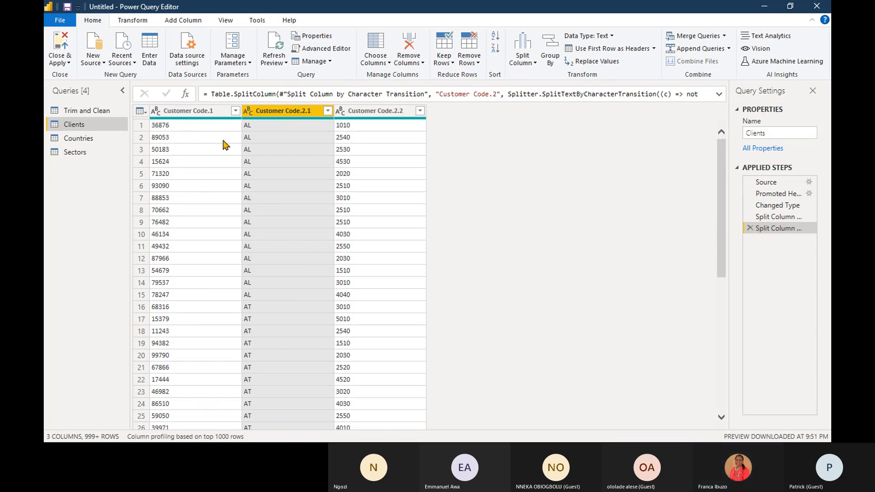
- Open the Countries query to view its Code and Country columns
click(101, 144)
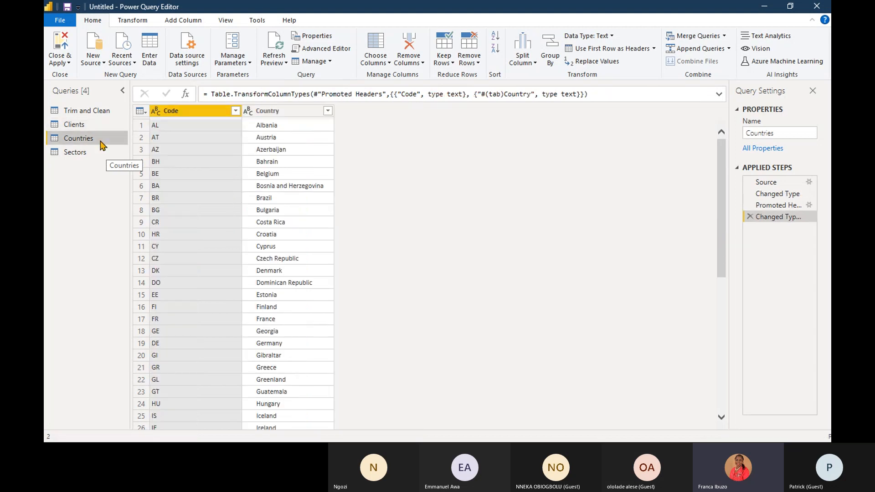